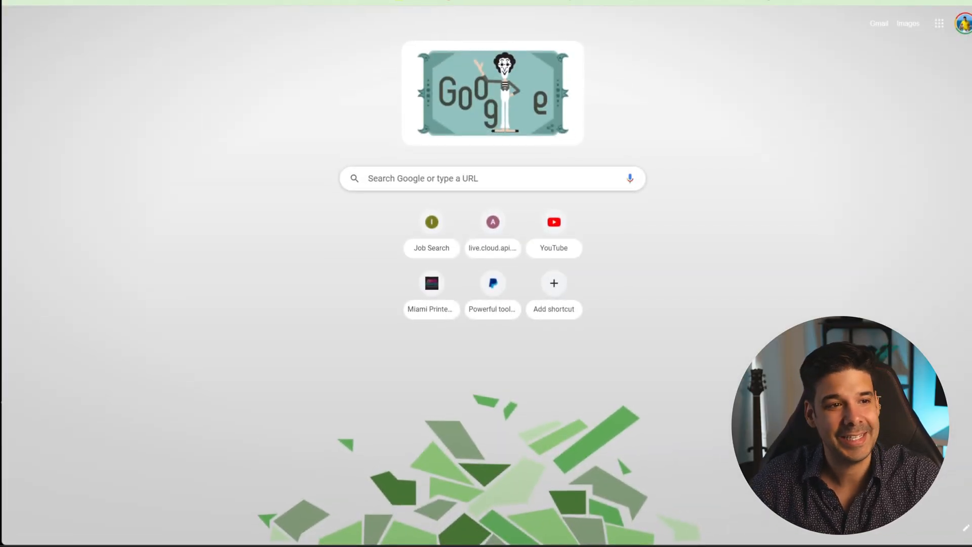
# Step: Open the tesla.com website
pyautogui.hotkey('ctrl', 'l')
pyautogui.write('tesla')
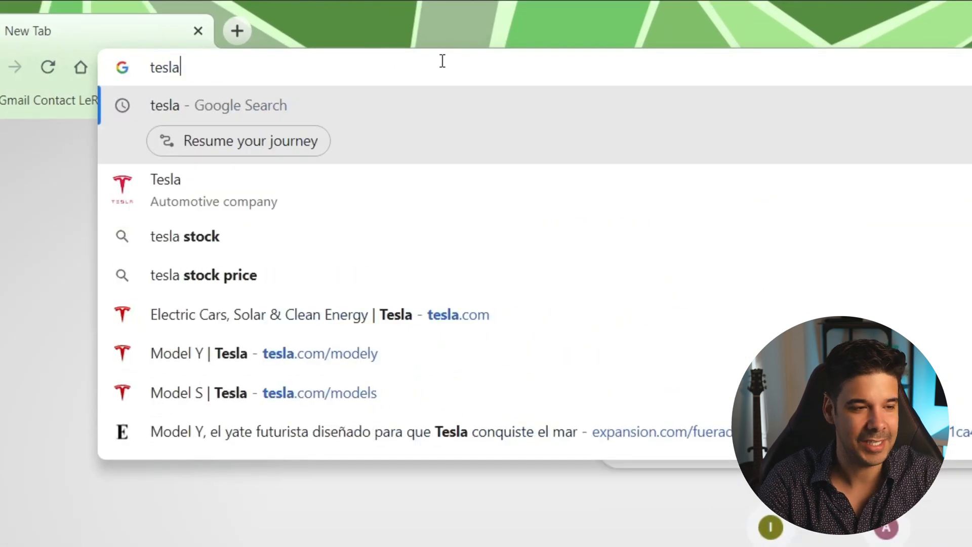
pyautogui.write('.co')
pyautogui.press('Return')
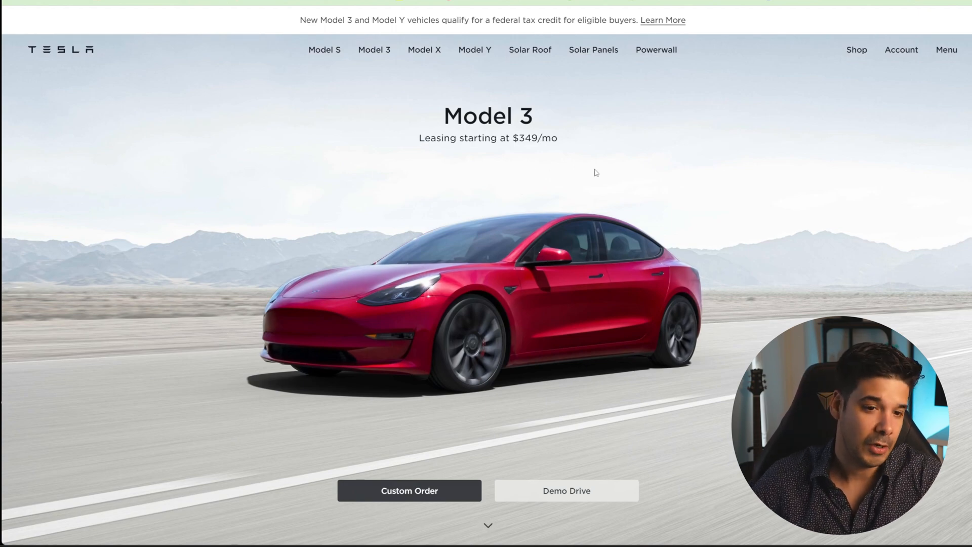
# Step: Look through the Tesla homepage's full-screen product sections, from the vehicles to the solar products and accessories
pyautogui.scroll(-2, 596, 173)
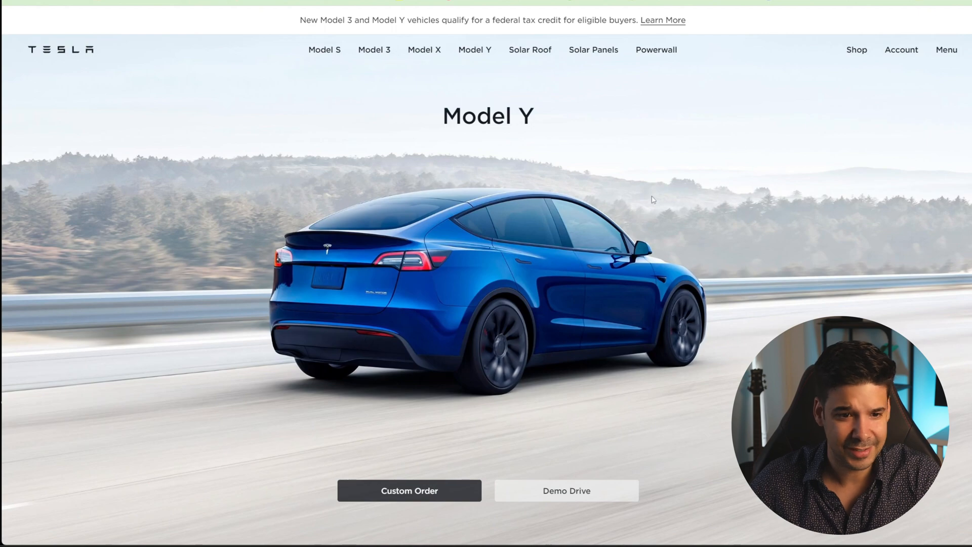
pyautogui.scroll(-2, 653, 200)
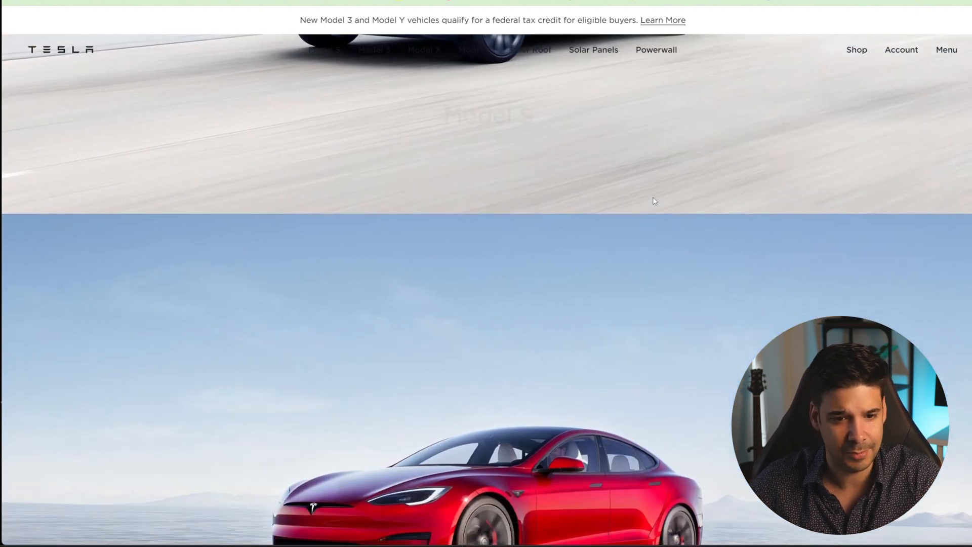
pyautogui.scroll(-2, 653, 200)
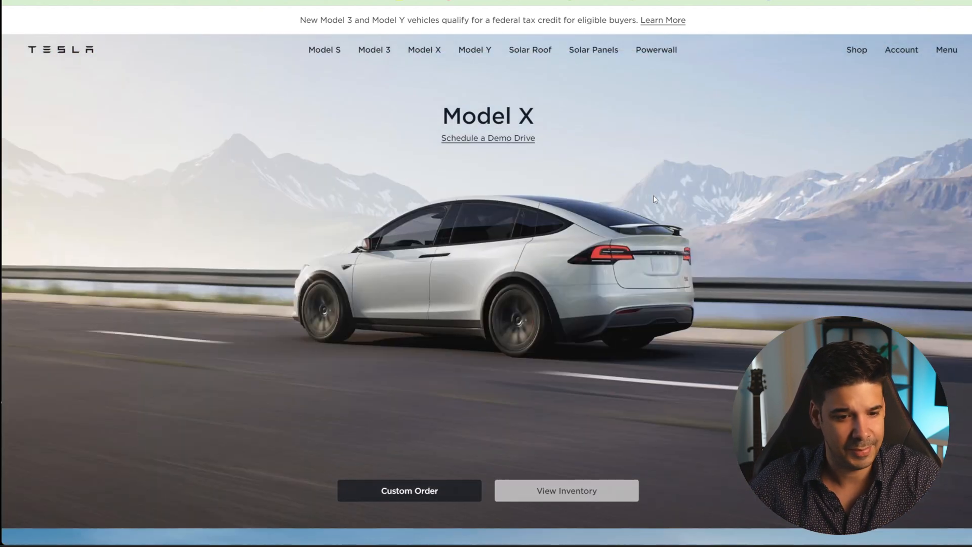
pyautogui.scroll(-2, 653, 198)
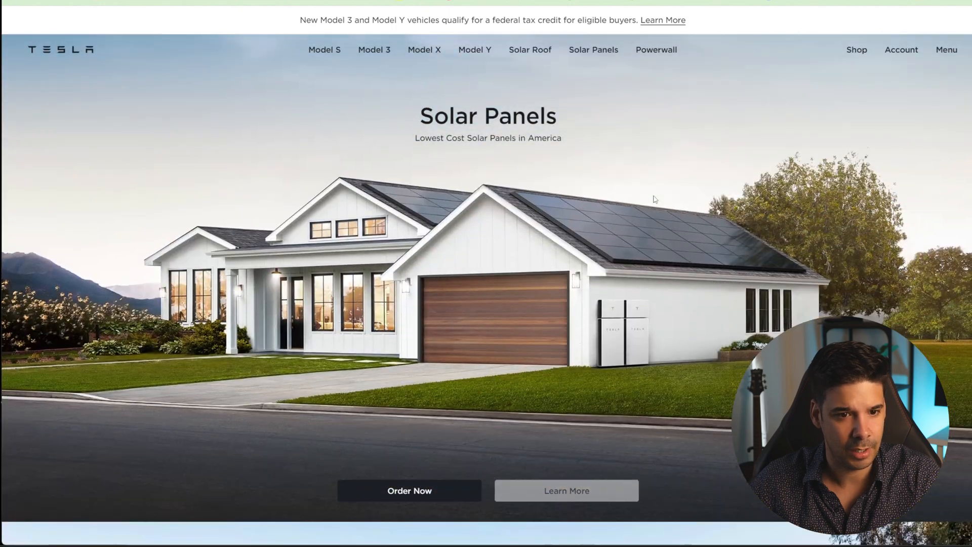
pyautogui.scroll(-2, 654, 199)
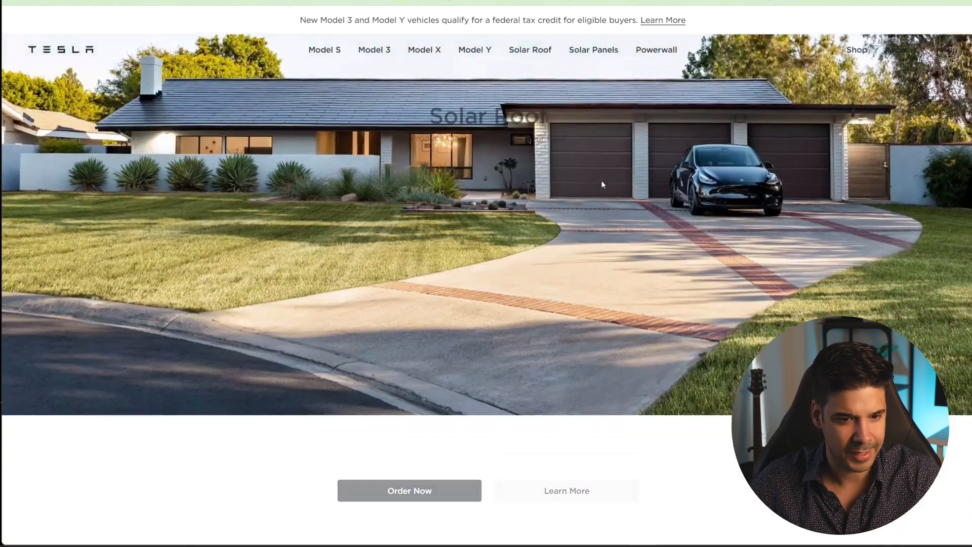
pyautogui.scroll(-2, 582, 183)
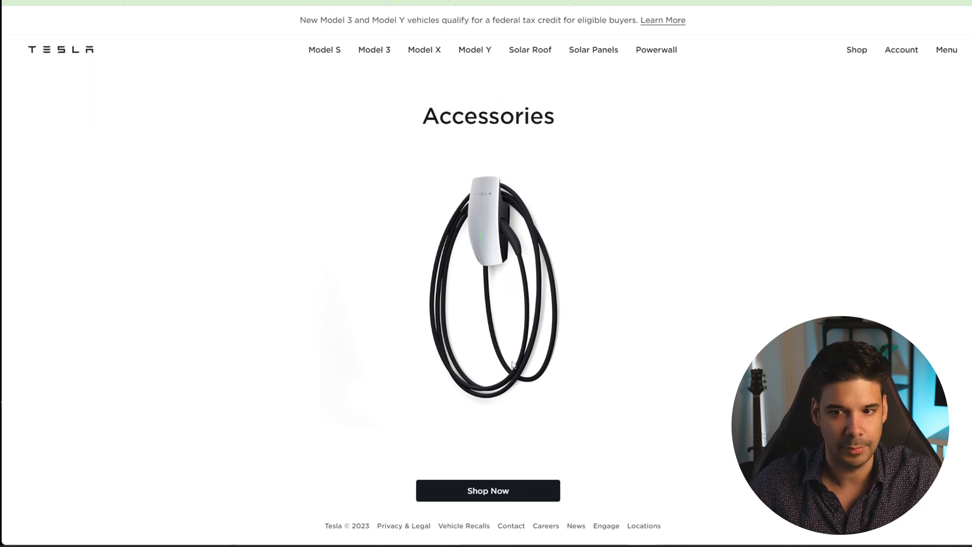
pyautogui.scroll(4, 517, 343)
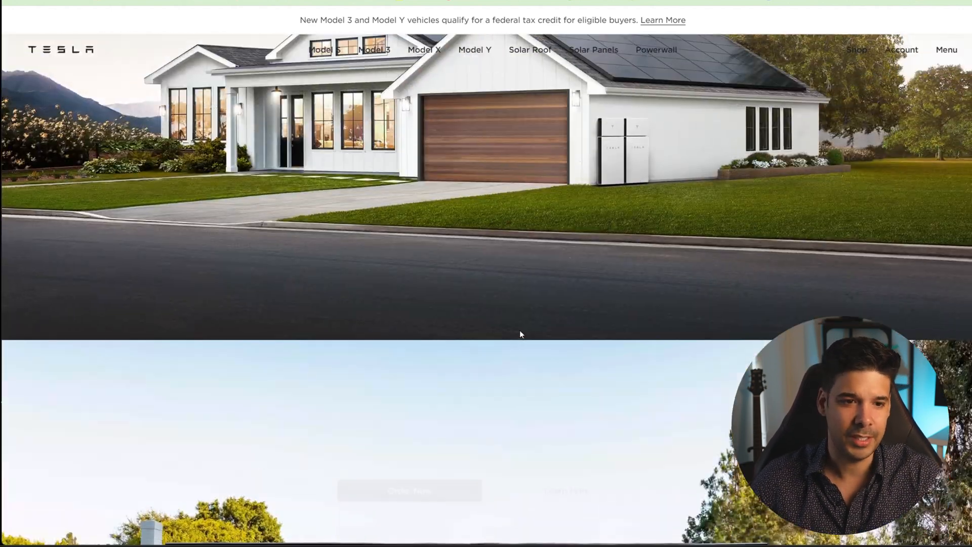
pyautogui.scroll(3, 518, 335)
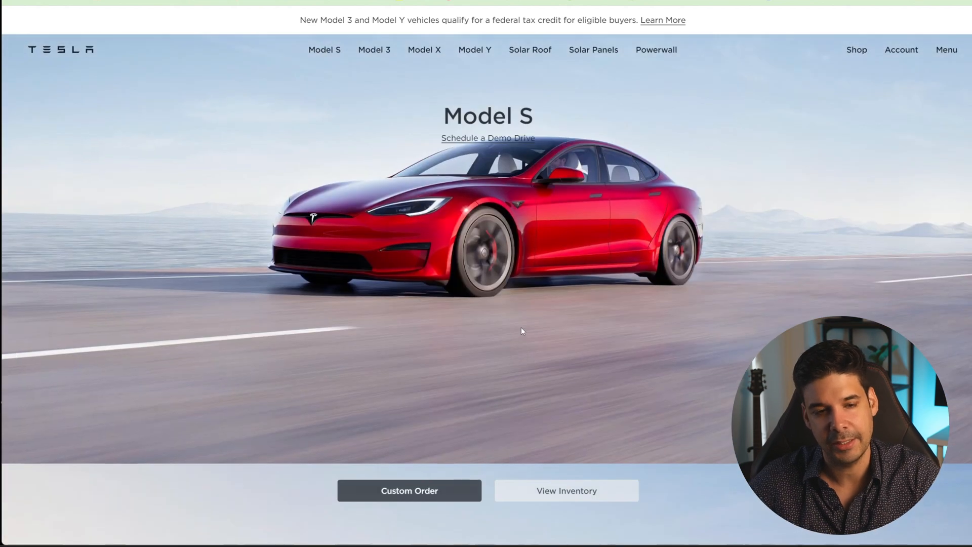
pyautogui.scroll(2, 521, 327)
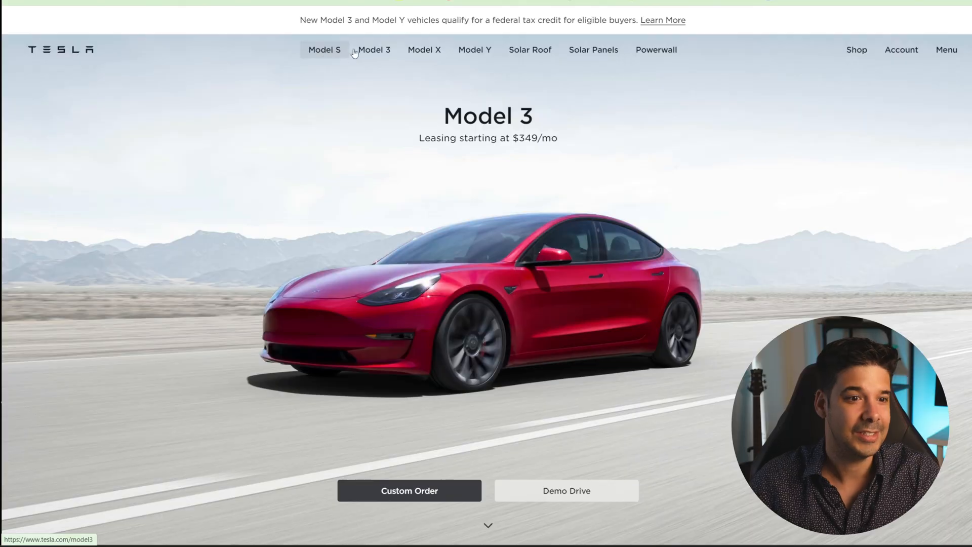
# Step: Open the Model S page and examine the layout of its interior section
pyautogui.click(329, 50)
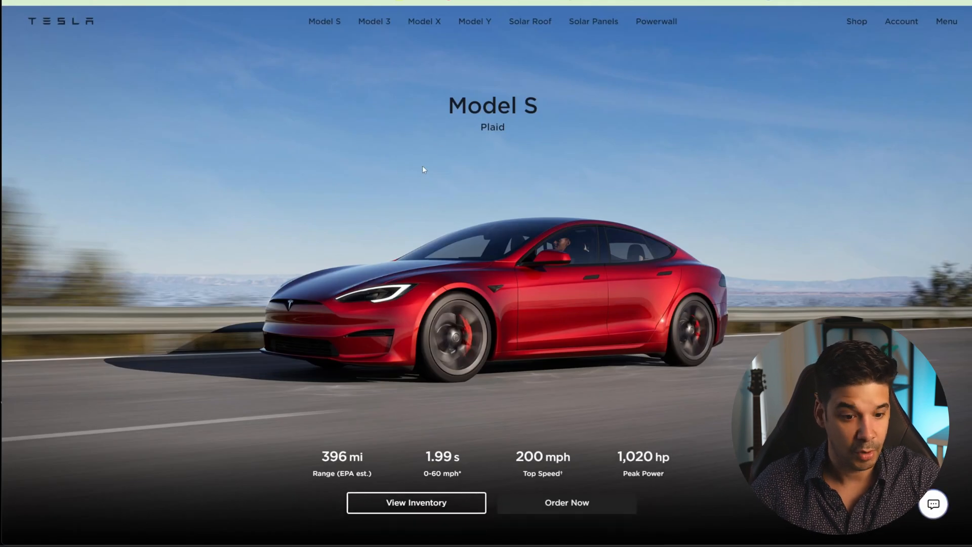
pyautogui.scroll(-20, 423, 166)
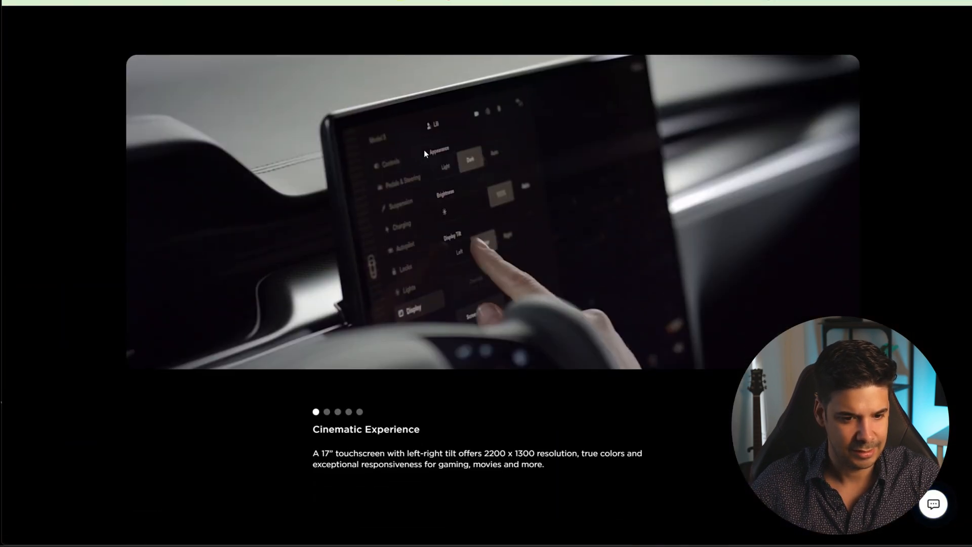
pyautogui.scroll(-3, 512, 157)
pyautogui.scroll(7, 432, 80)
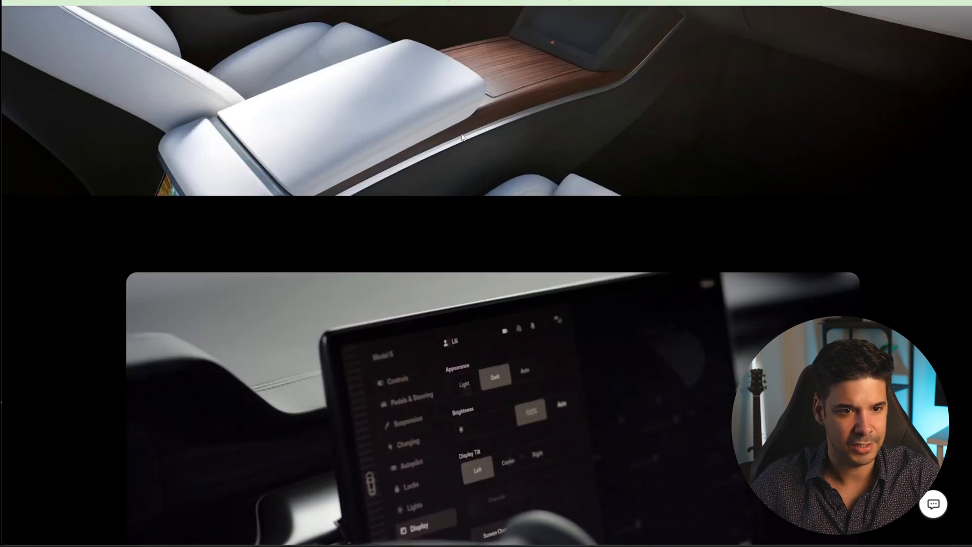
pyautogui.scroll(6, 515, 70)
pyautogui.scroll(-10, 612, 254)
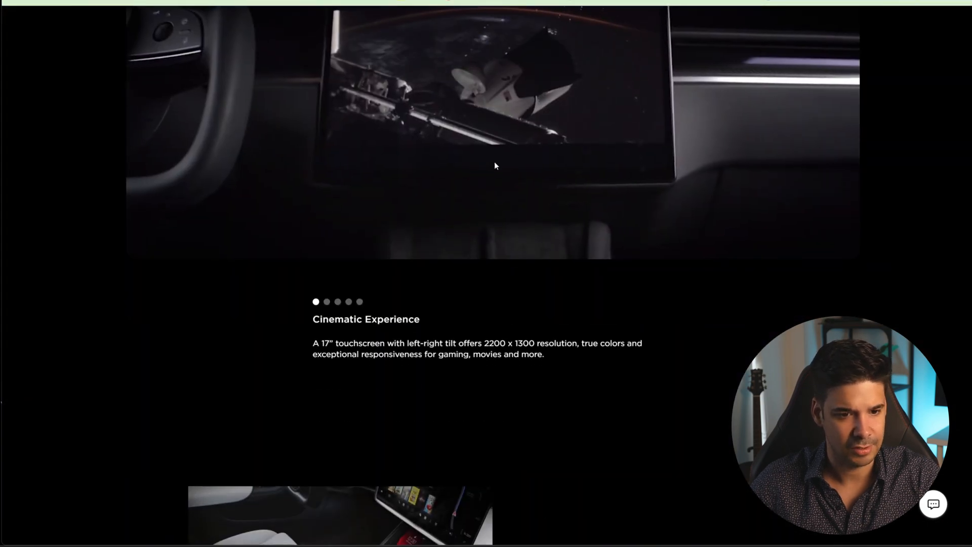
# Step: Show the Yoke Steering slide of the interior carousel and review the interior features below it
pyautogui.click(332, 302)
pyautogui.scroll(2, 349, 305)
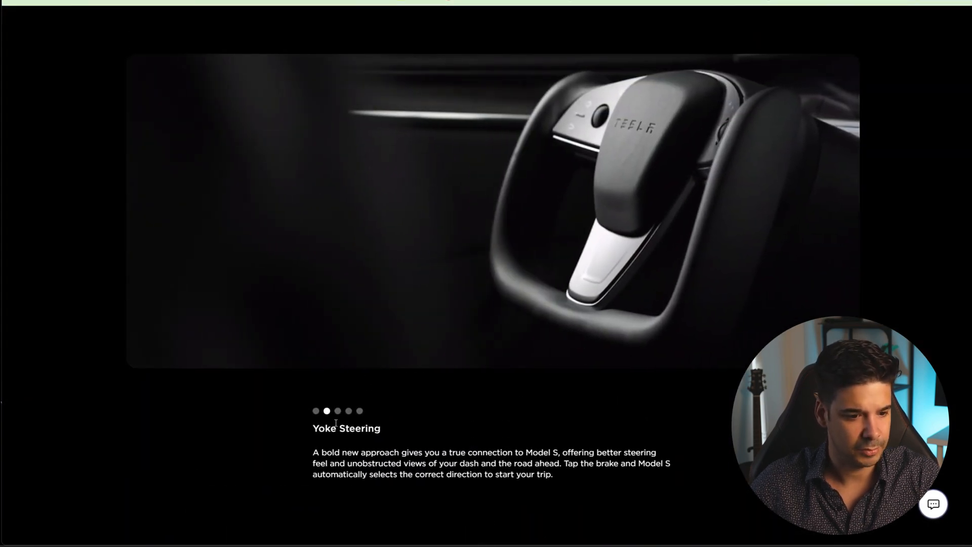
pyautogui.scroll(-10, 540, 293)
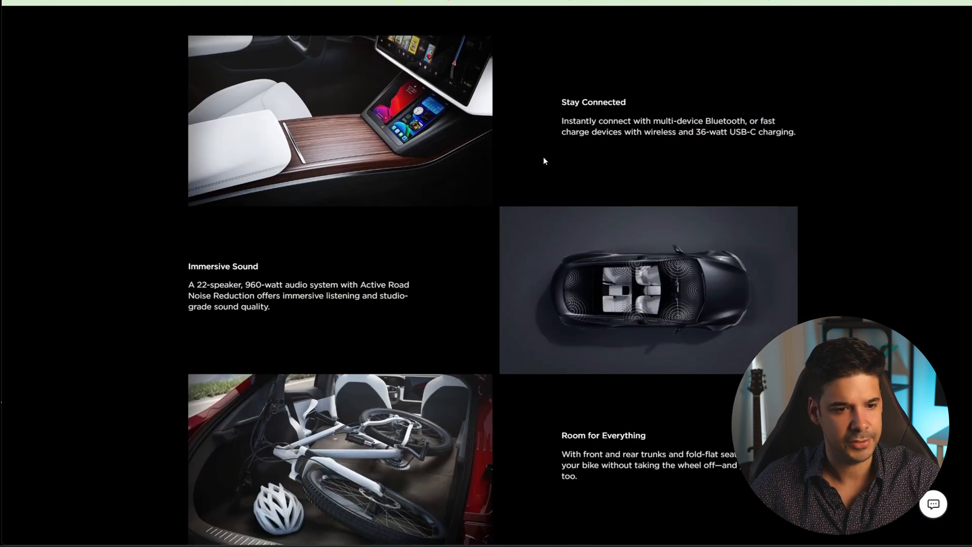
pyautogui.scroll(-9, 490, 252)
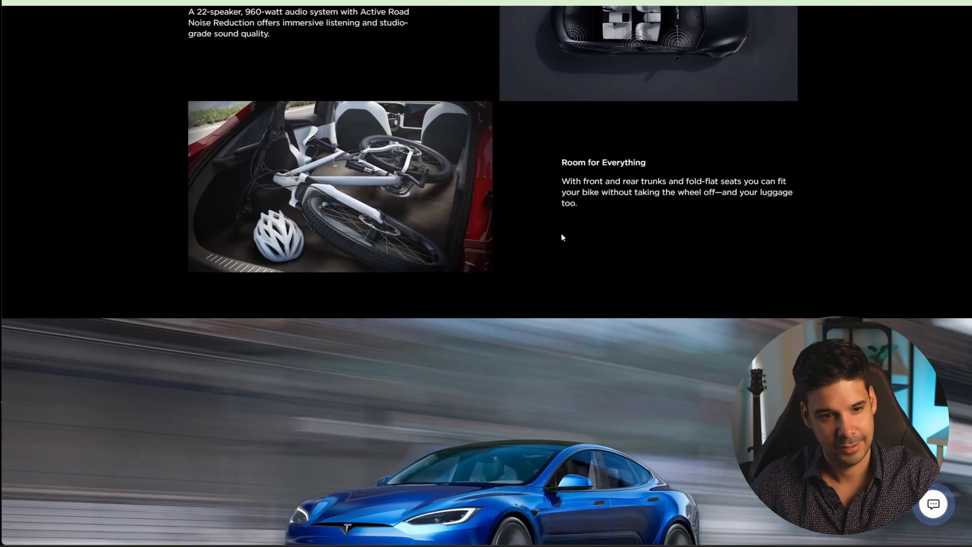
# Step: Examine the performance, Electric Powertrain and exterior sections of the Model S page
pyautogui.scroll(-5, 440, 228)
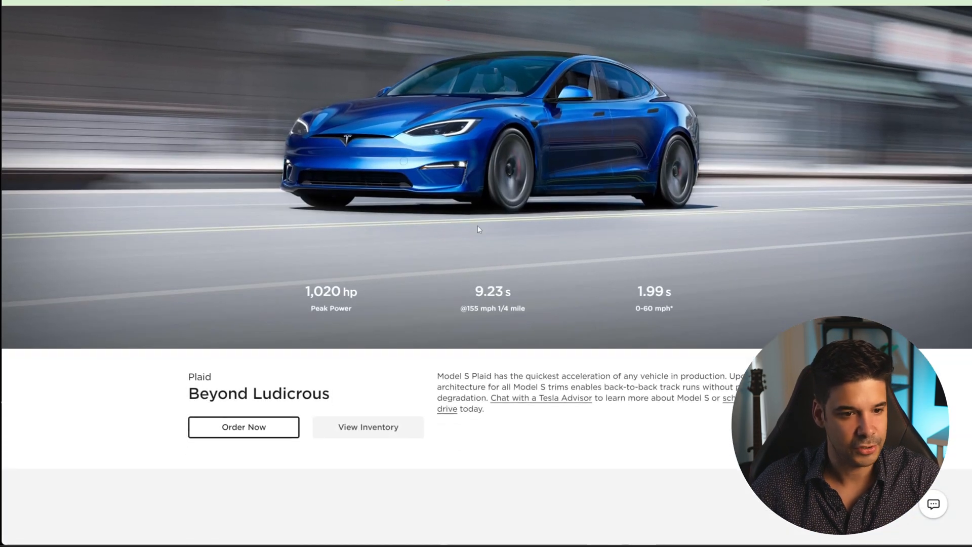
pyautogui.scroll(-14, 342, 280)
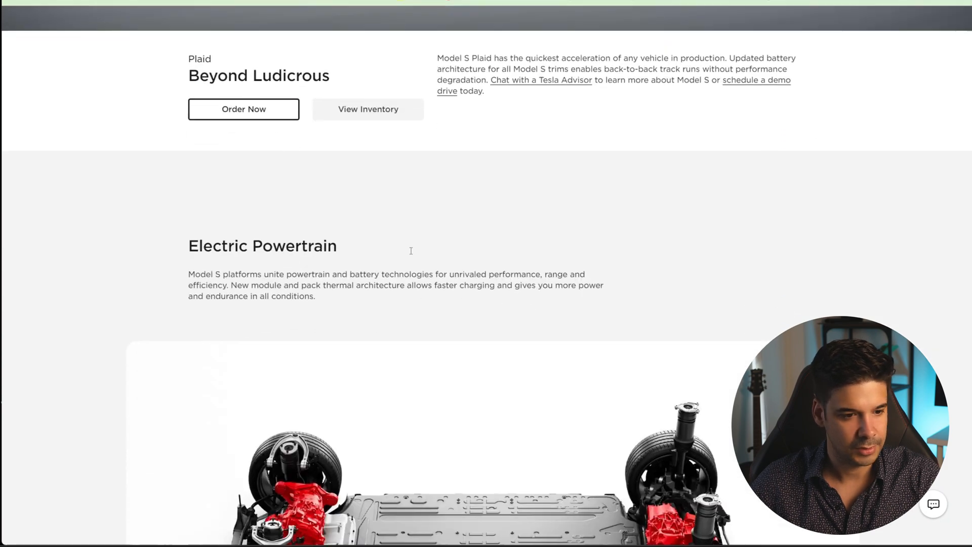
pyautogui.scroll(-12, 369, 238)
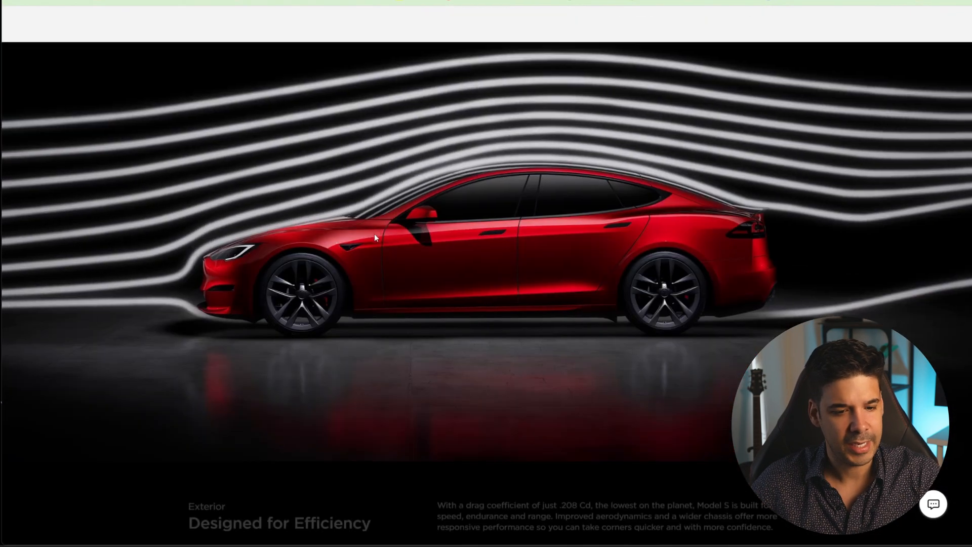
pyautogui.scroll(-10, 536, 236)
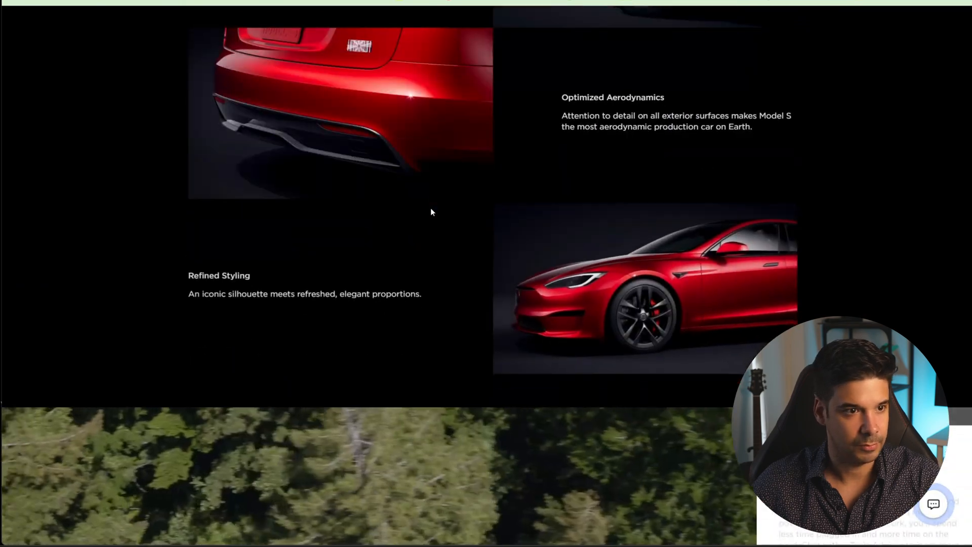
pyautogui.scroll(2, 531, 233)
pyautogui.scroll(20, 527, 238)
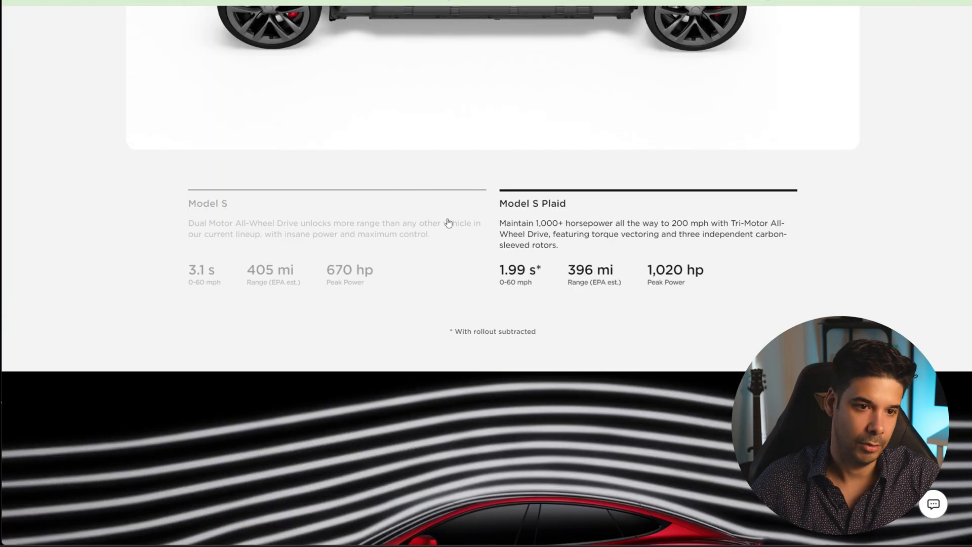
pyautogui.scroll(20, 467, 219)
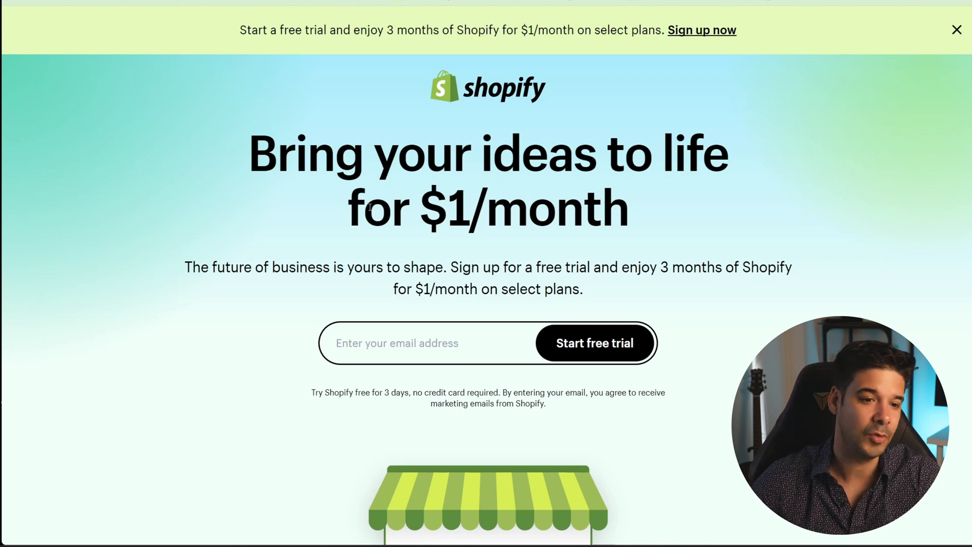
pyautogui.moveTo(410, 208); pyautogui.dragTo(559, 217)
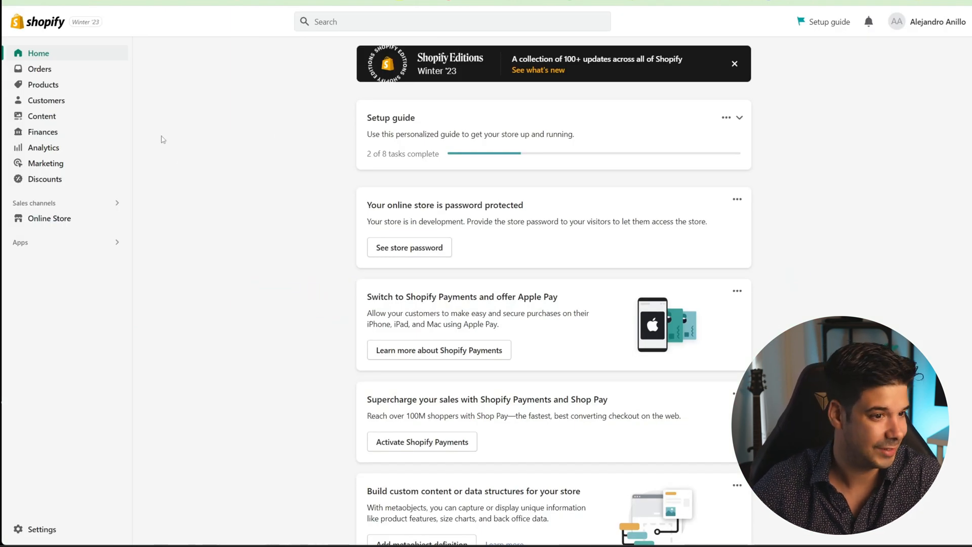
pyautogui.scroll(-1, 109, 139)
pyautogui.scroll(1, 222, 187)
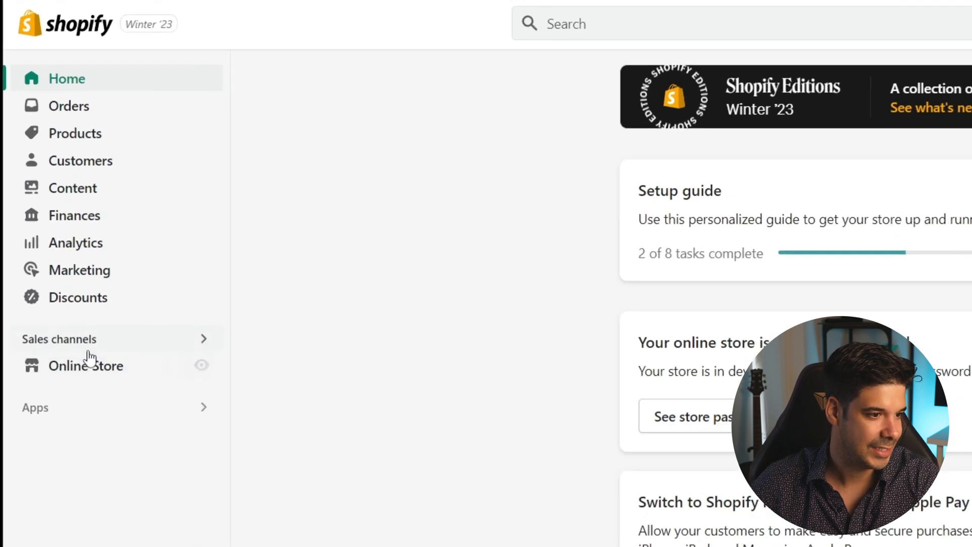
# Step: In the Shopify admin, open the Online Store's theme library and visit the Theme Store to find another theme
pyautogui.click(96, 375)
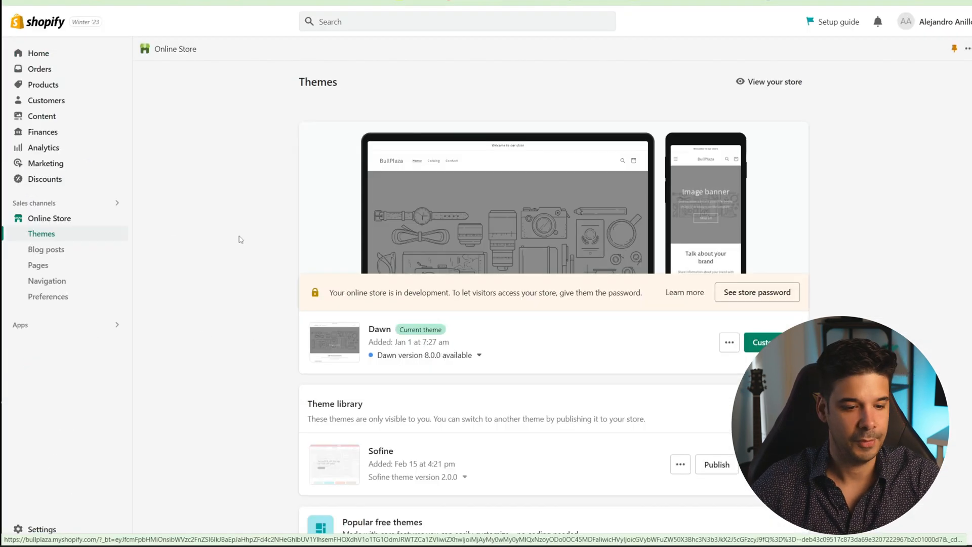
pyautogui.scroll(-3, 683, 260)
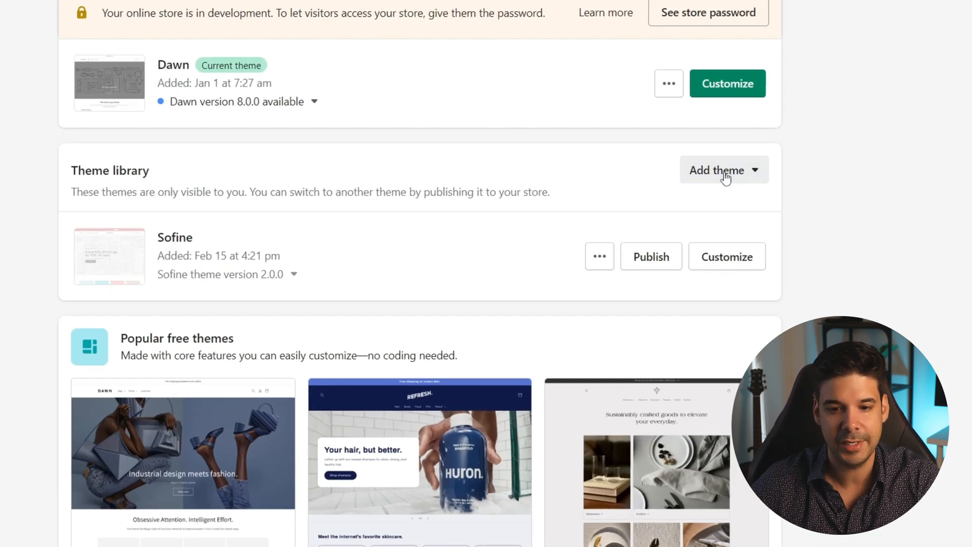
pyautogui.click(763, 240)
pyautogui.click(713, 217)
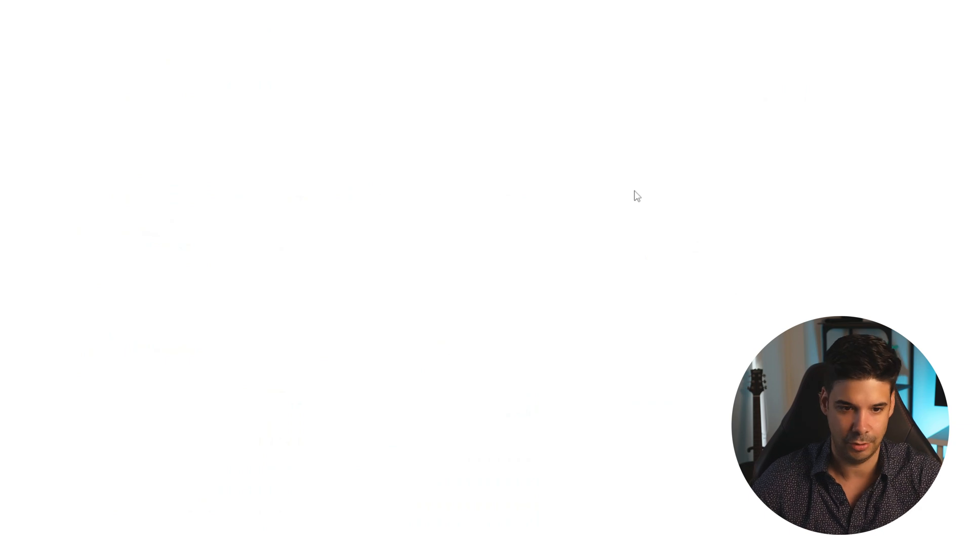
# Step: Look through the available themes and their prices, including the price of the Impact theme
pyautogui.scroll(-3, 878, 256)
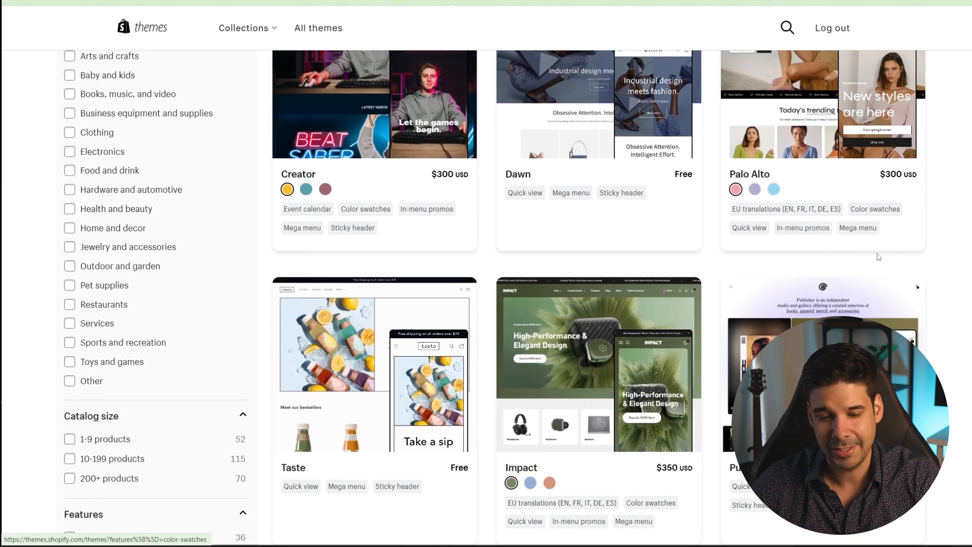
pyautogui.scroll(-2, 878, 256)
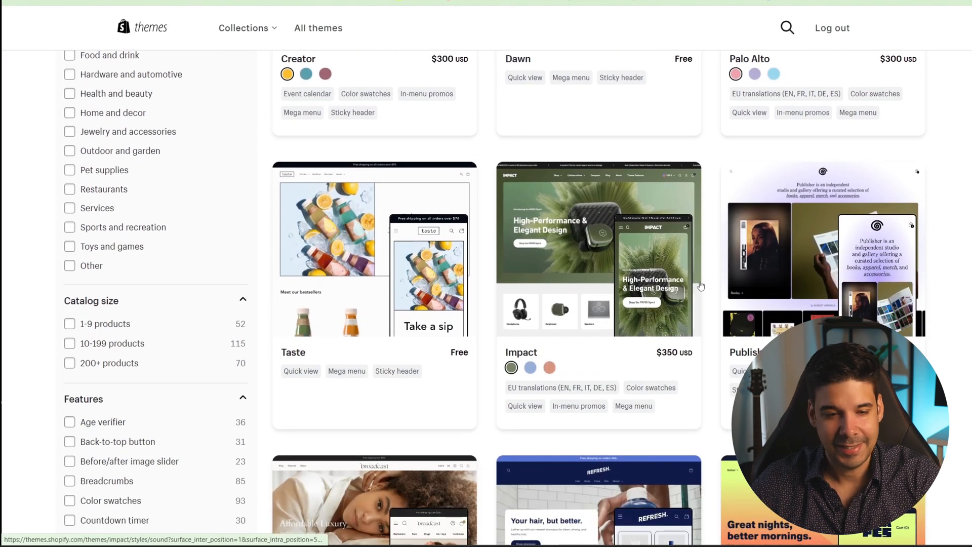
pyautogui.moveTo(647, 355); pyautogui.dragTo(687, 353)
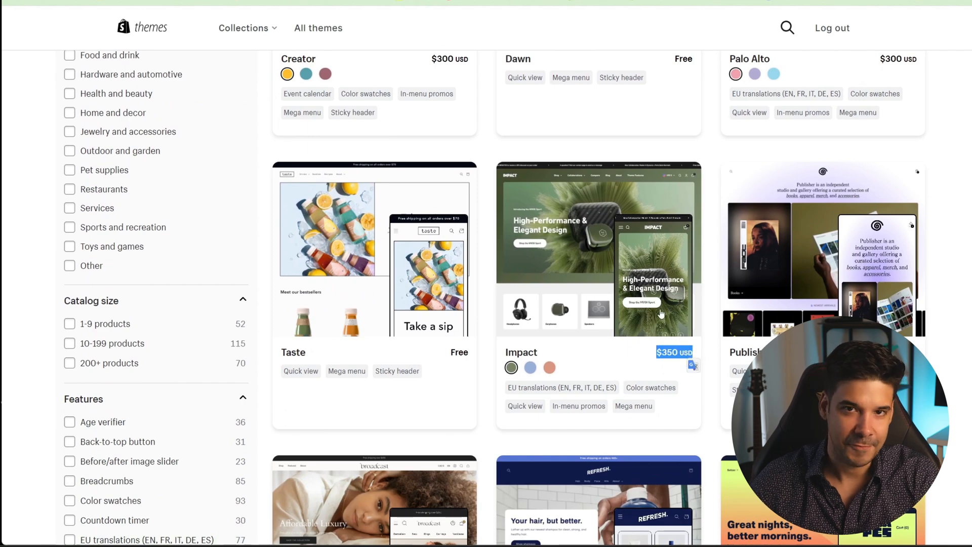
pyautogui.scroll(5, 659, 299)
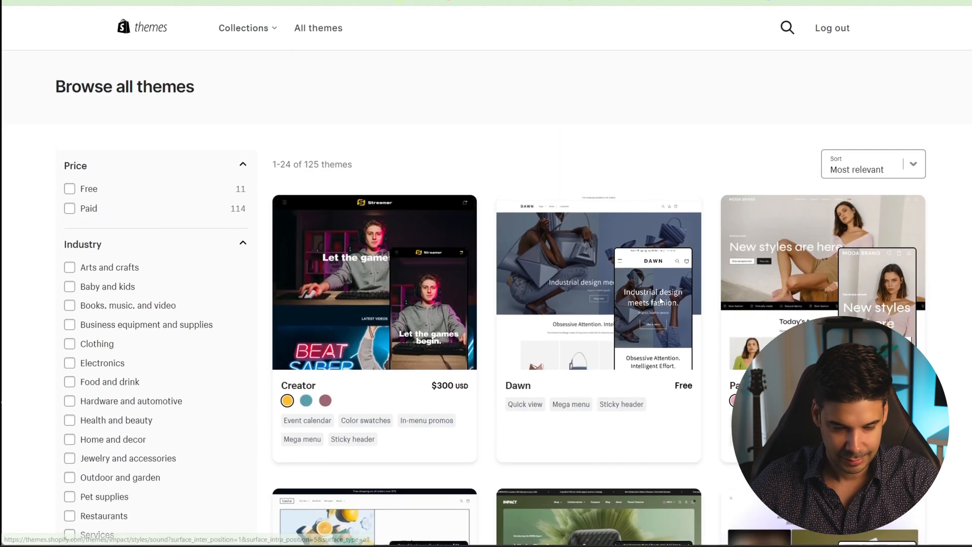
pyautogui.scroll(-2, 653, 296)
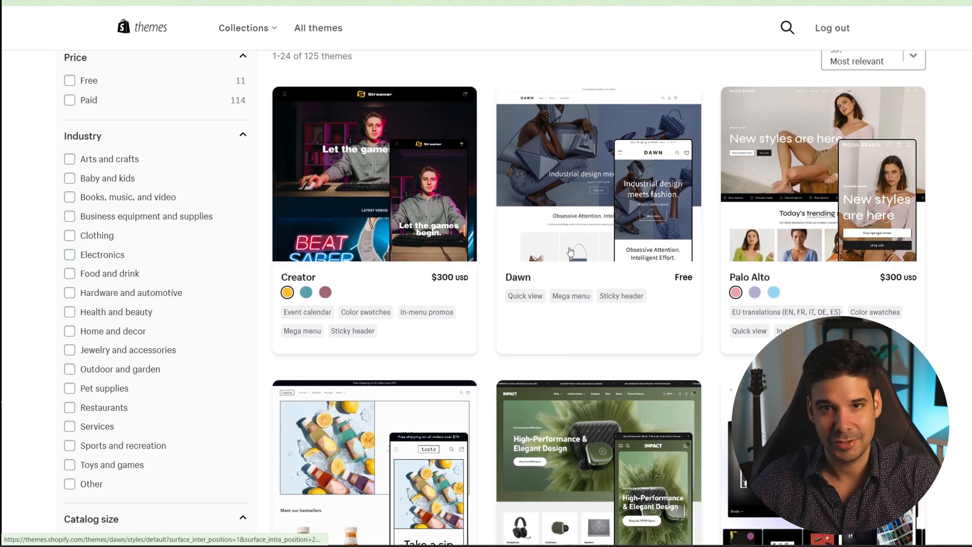
pyautogui.scroll(-2, 572, 250)
pyautogui.scroll(2, 571, 250)
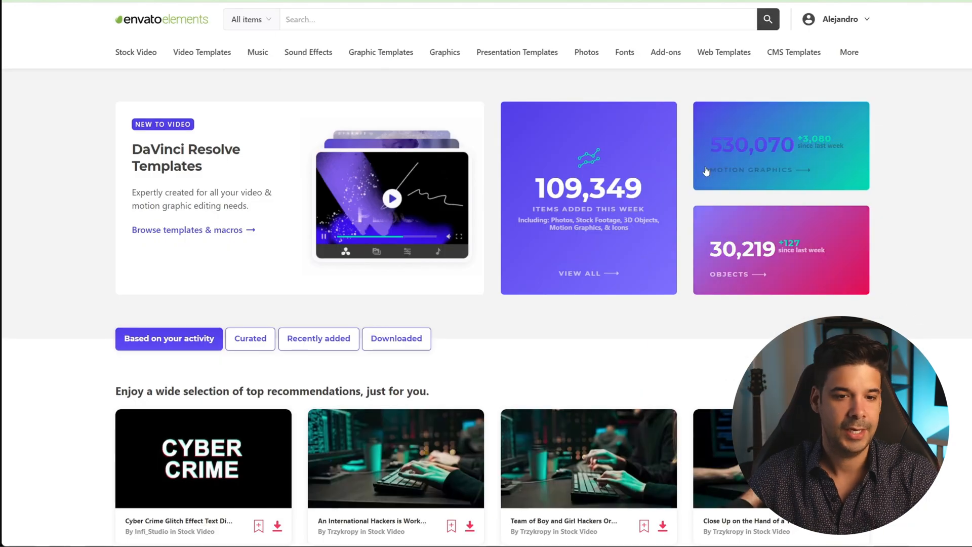
# Step: On Envato Elements, browse the Shopify CMS templates and open the Drou - Electronics Store Shopify 2.0 Theme
pyautogui.moveTo(805, 57)
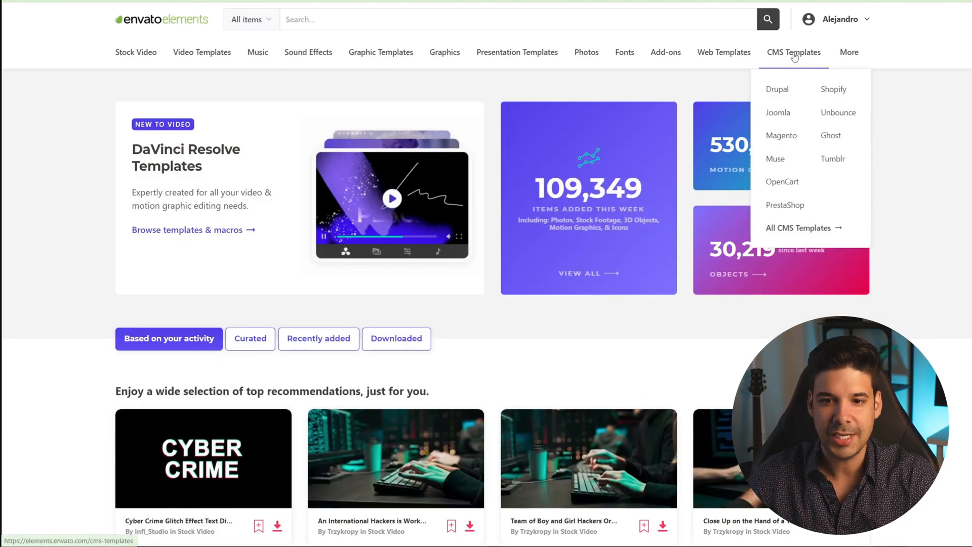
pyautogui.click(832, 92)
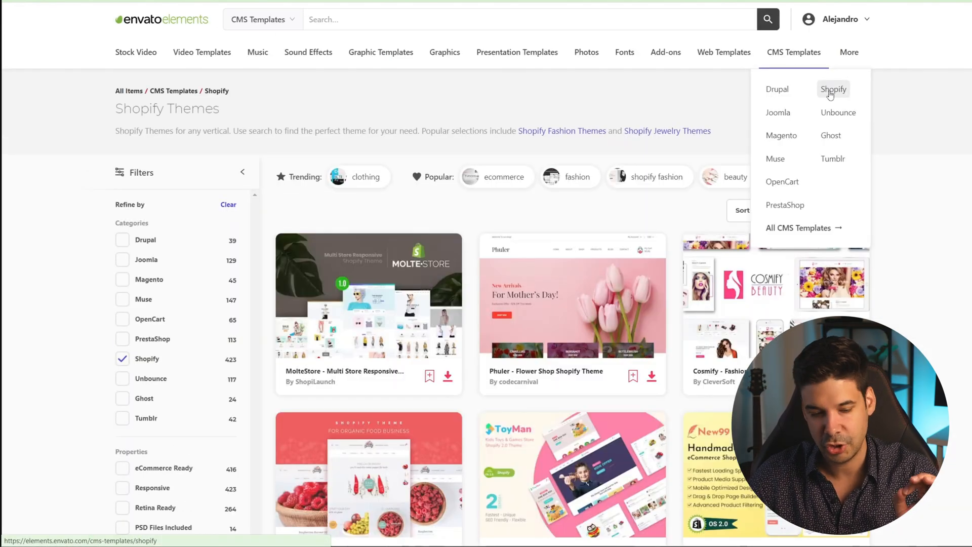
pyautogui.scroll(-13, 724, 316)
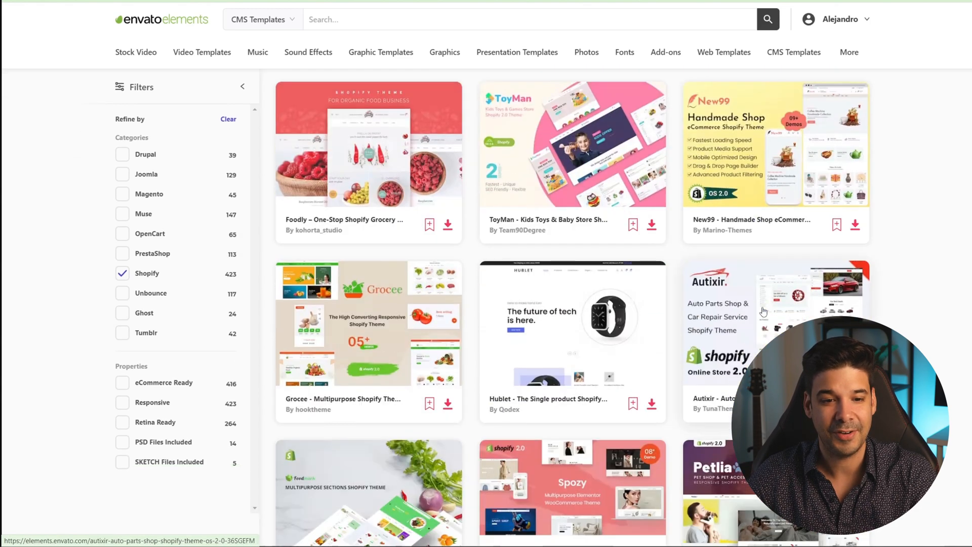
pyautogui.scroll(-12, 763, 311)
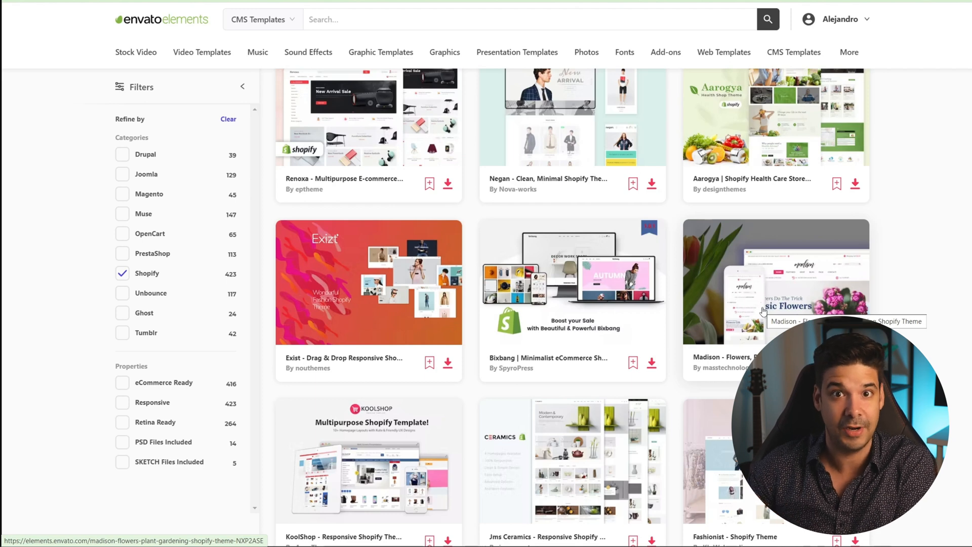
pyautogui.scroll(-9, 763, 311)
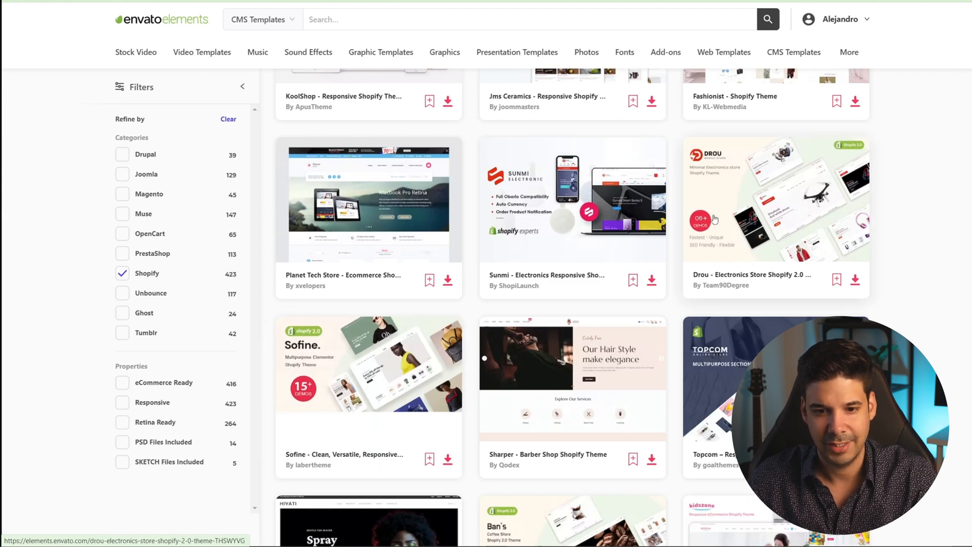
pyautogui.click(787, 232)
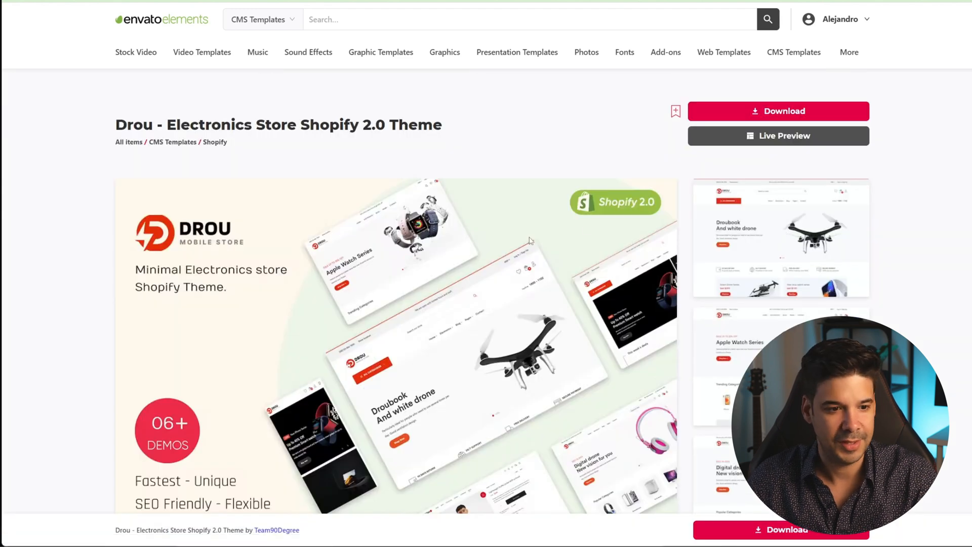
# Step: Look over the Drou theme's images, then open its live preview and view Home Demo #01
pyautogui.scroll(-2, 530, 241)
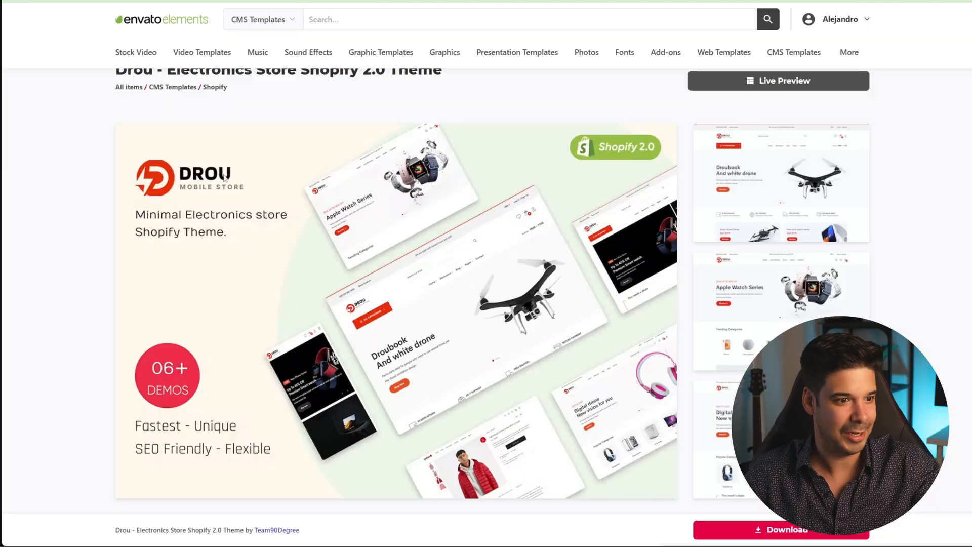
pyautogui.scroll(-1, 232, 181)
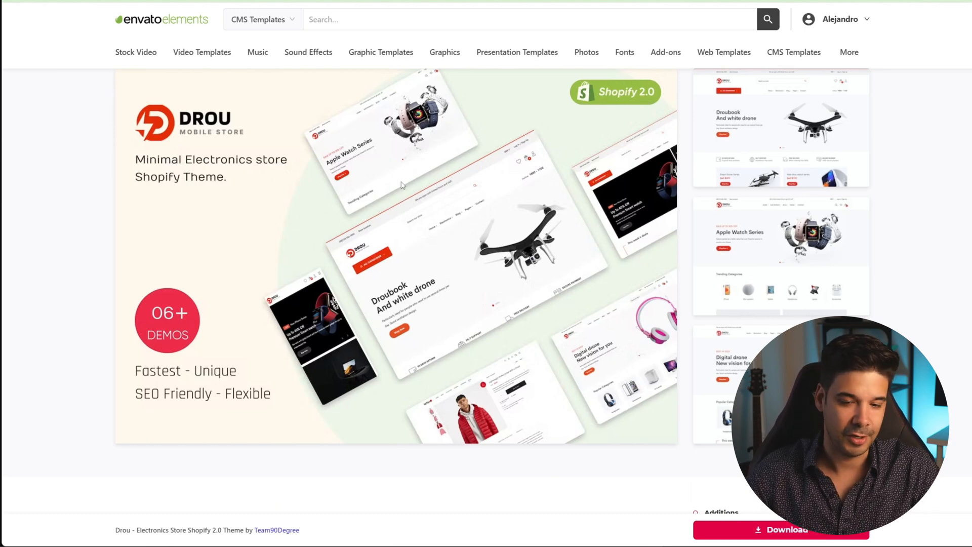
pyautogui.scroll(2, 440, 203)
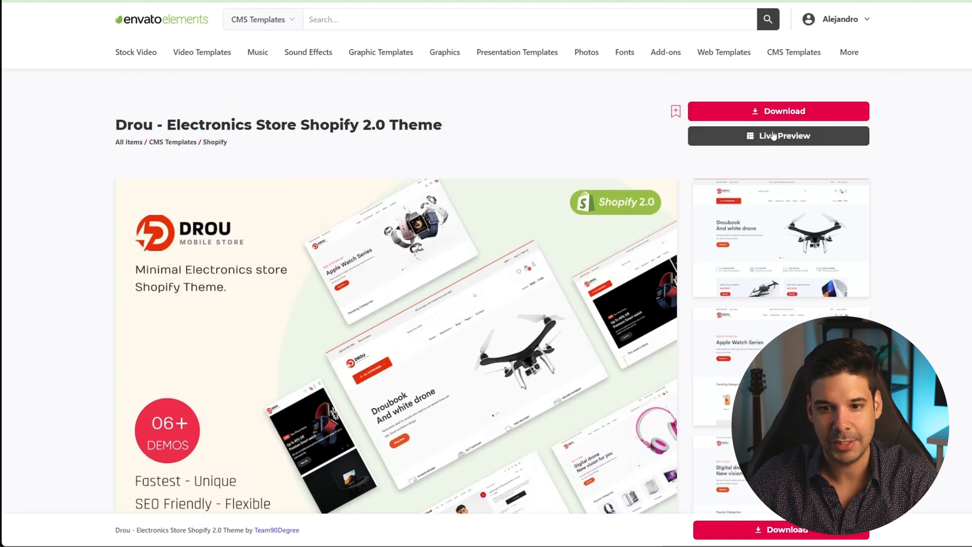
pyautogui.click(780, 137)
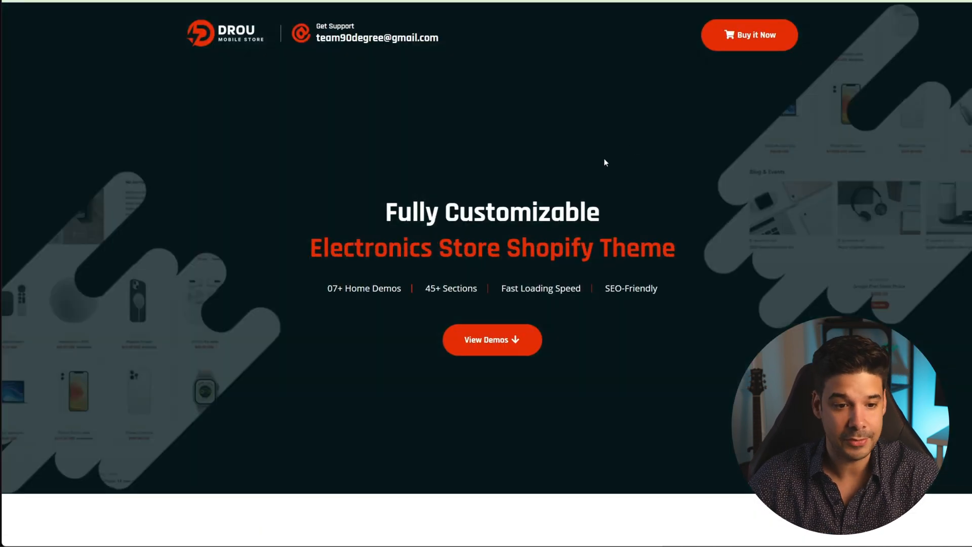
pyautogui.scroll(-10, 631, 161)
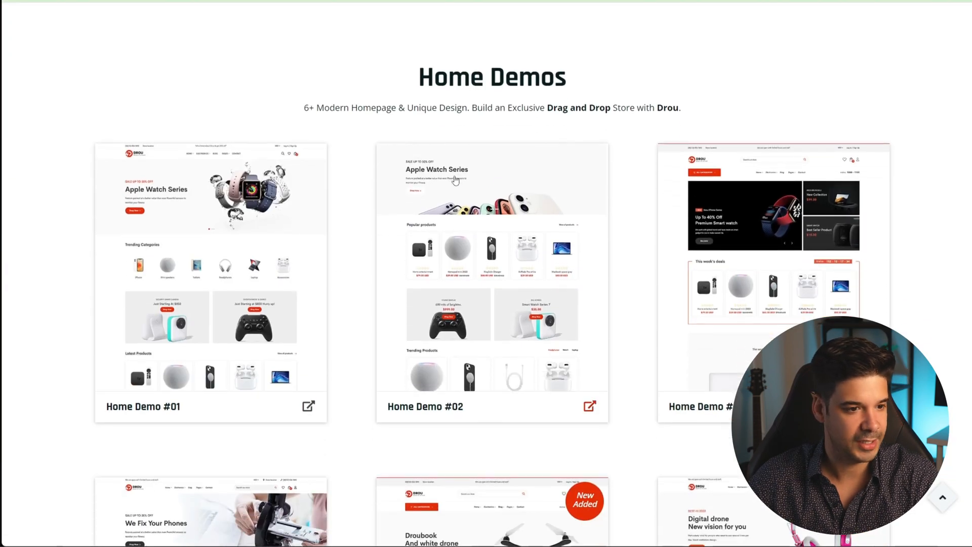
pyautogui.click(296, 225)
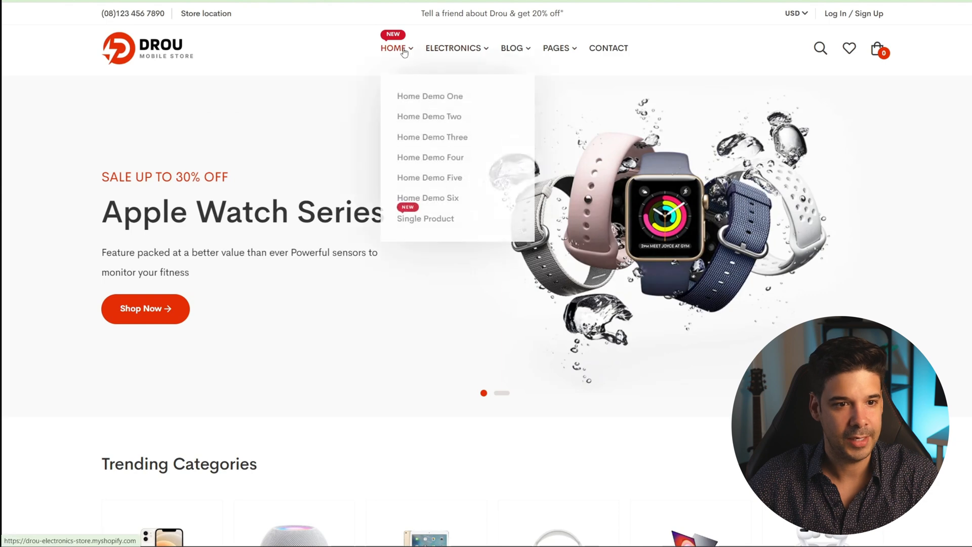
# Step: Examine the demo store's navigation menus and browse the Best Selling product carousel under Electronics
pyautogui.moveTo(454, 49)
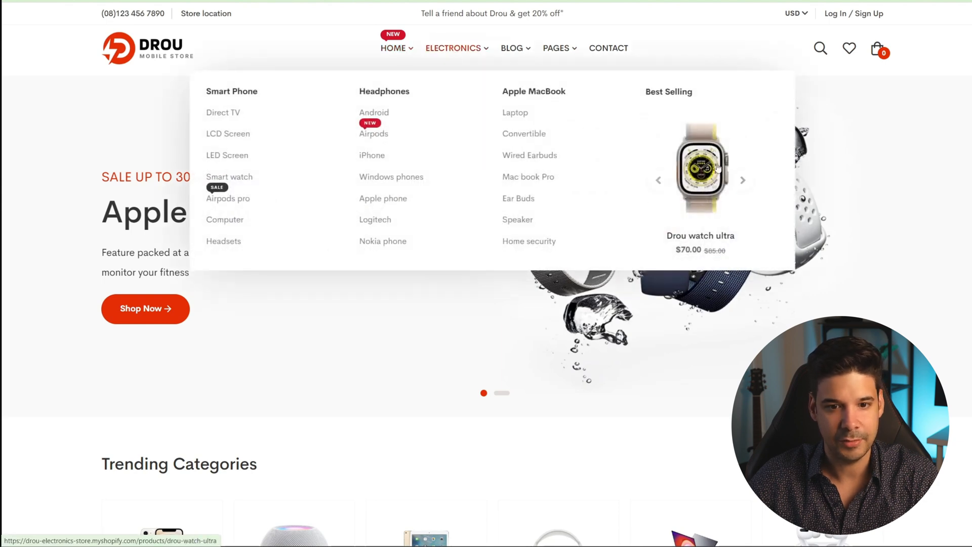
pyautogui.click(742, 180)
pyautogui.click(659, 181)
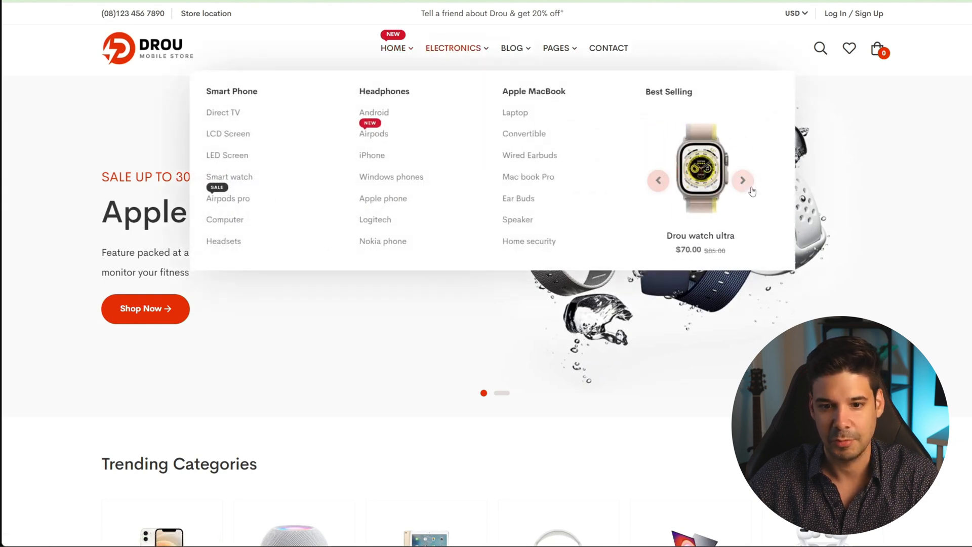
pyautogui.click(742, 180)
pyautogui.click(742, 180)
pyautogui.moveTo(515, 50)
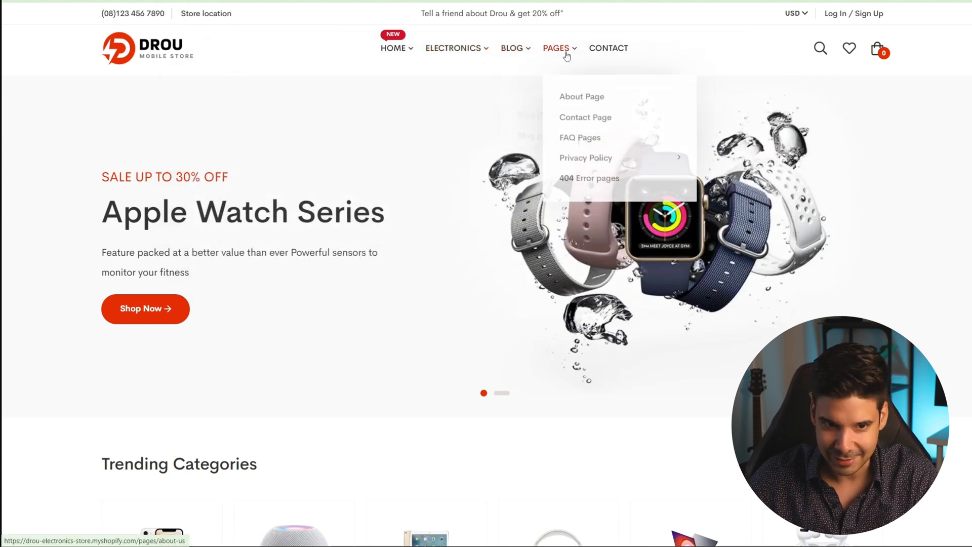
# Step: Review the demo home page's sections, including the trending categories, promotional banners, latest products and discount countdown
pyautogui.scroll(-5, 425, 238)
pyautogui.scroll(-9, 218, 337)
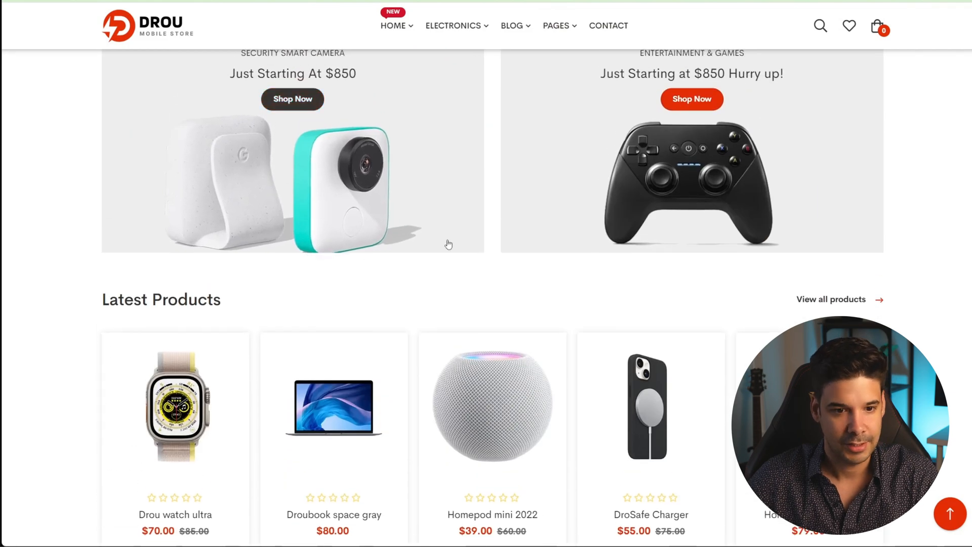
pyautogui.scroll(3, 263, 269)
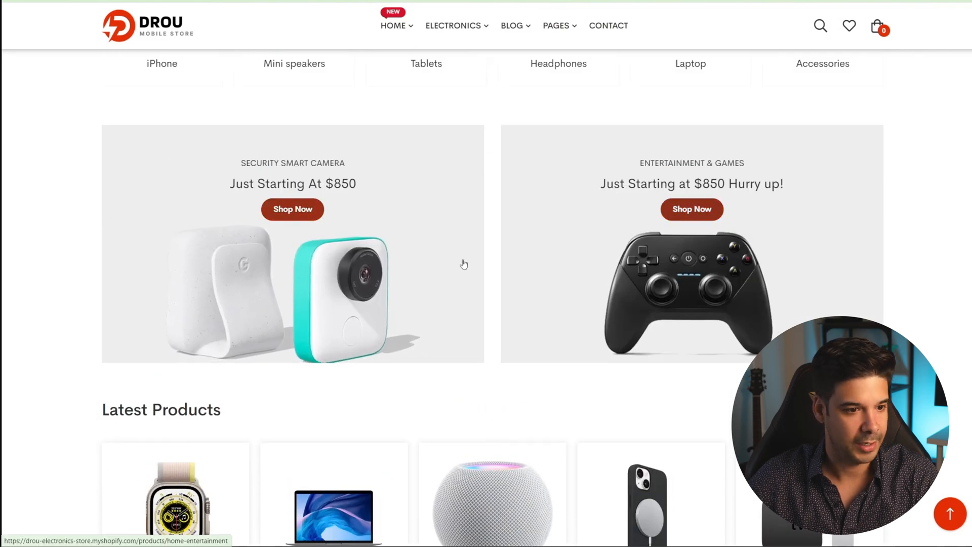
pyautogui.scroll(-8, 462, 253)
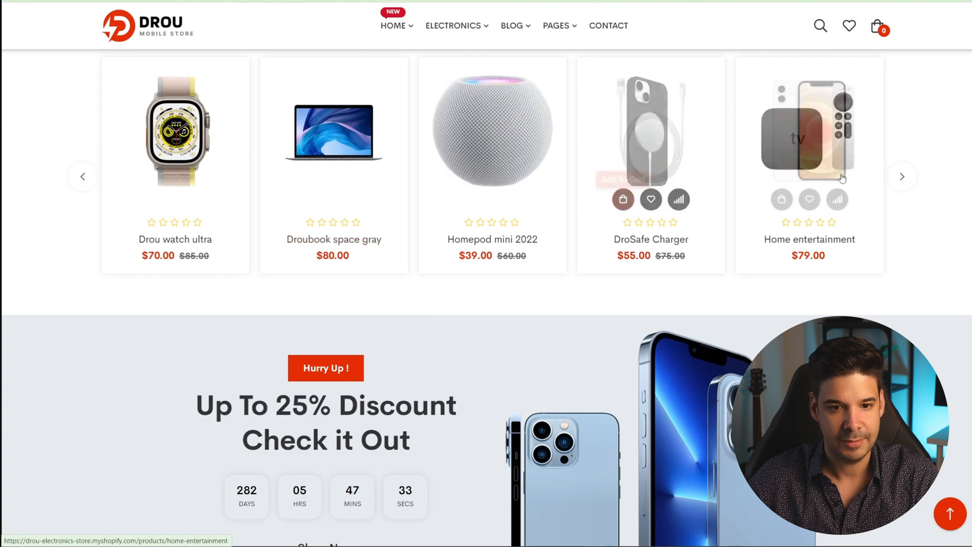
pyautogui.scroll(-14, 586, 225)
pyautogui.scroll(20, 445, 233)
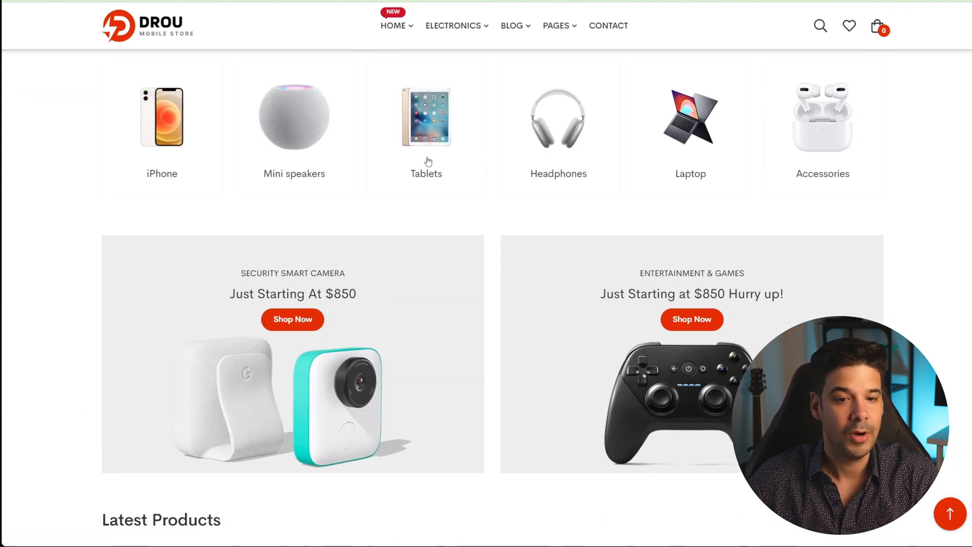
pyautogui.scroll(3, 430, 165)
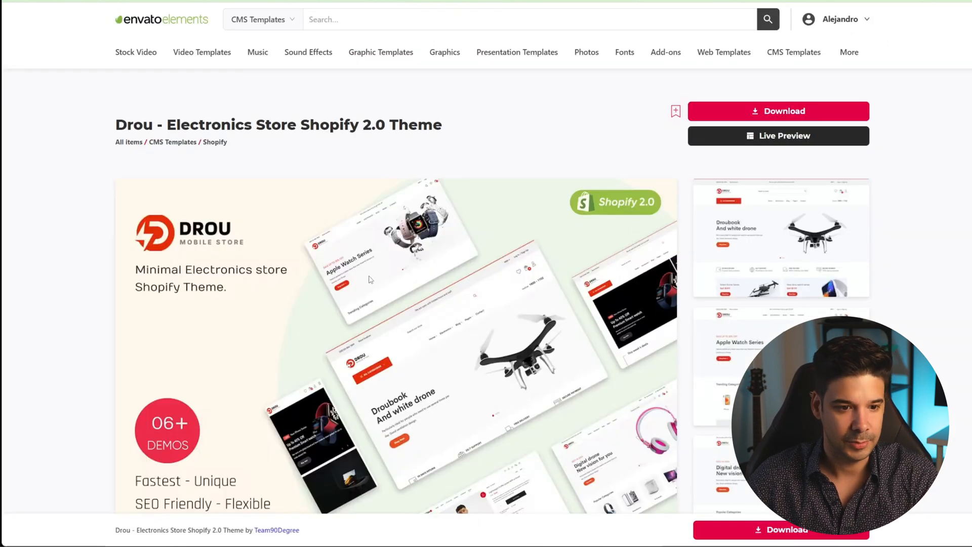
# Step: Download the Drou theme from its Envato Elements page, licensing it to a new project named Tesla Website
pyautogui.scroll(-1, 555, 246)
pyautogui.scroll(1, 554, 247)
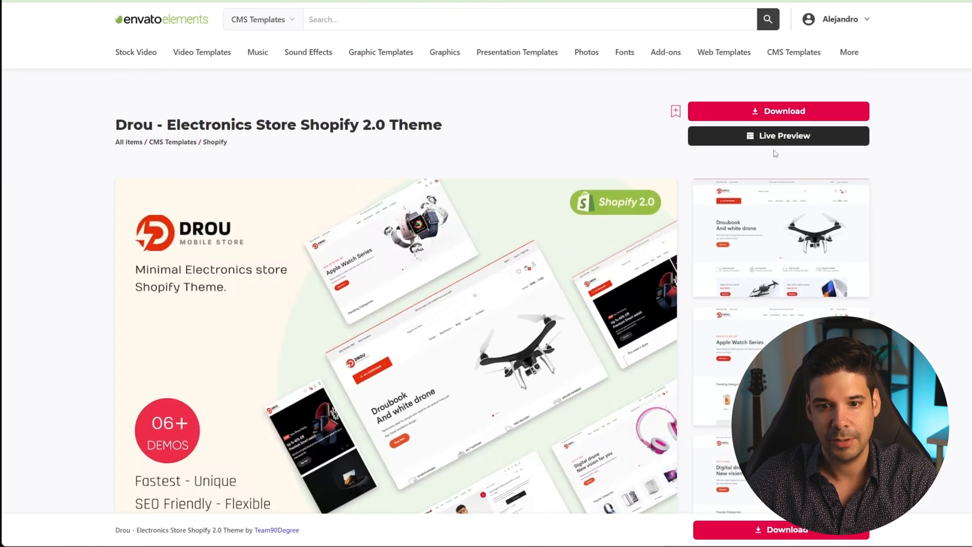
pyautogui.click(783, 112)
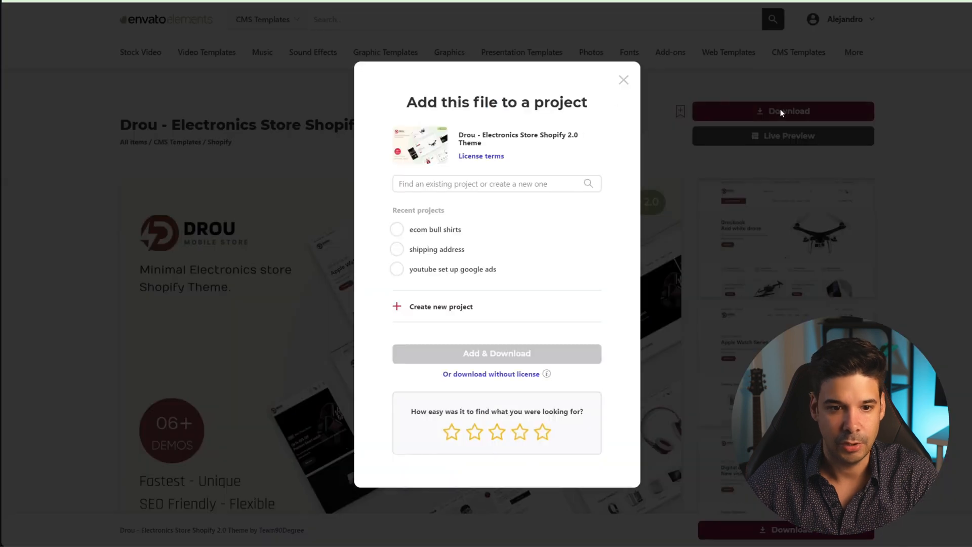
pyautogui.click(427, 312)
pyautogui.click(448, 215)
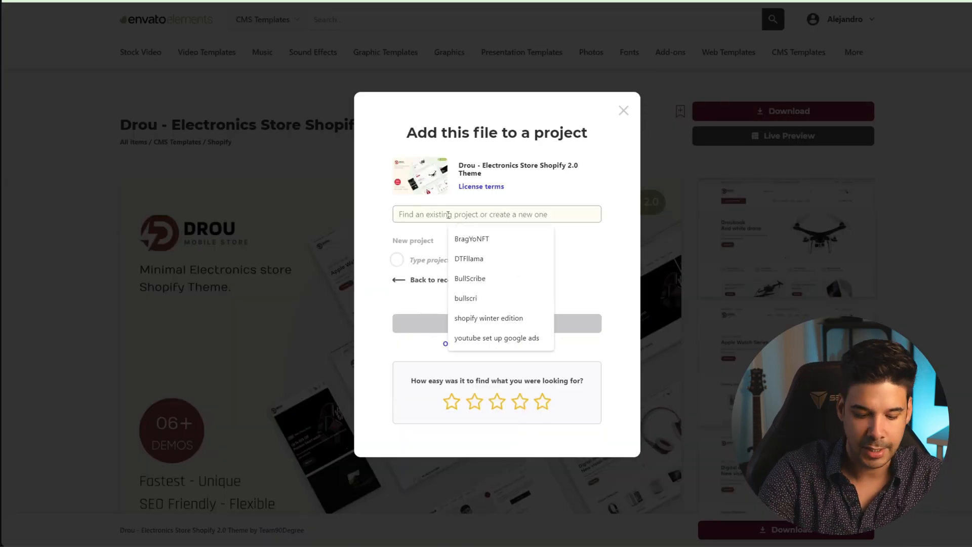
pyautogui.write('Tesla Website')
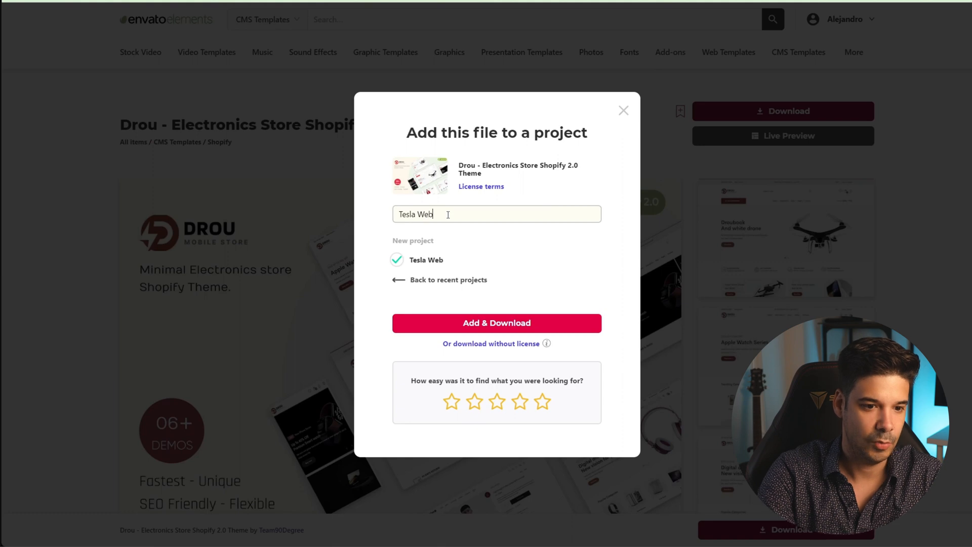
pyautogui.click(497, 323)
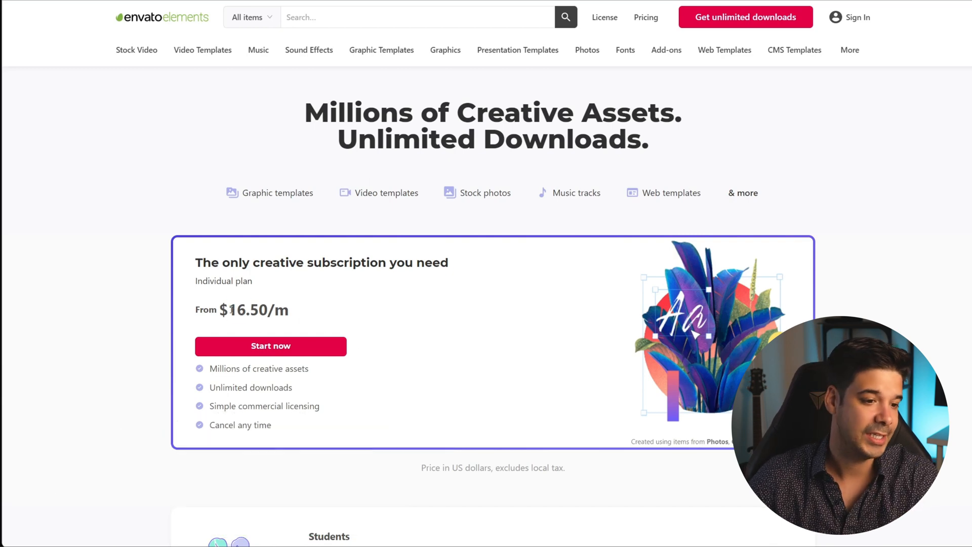
# Step: Review Envato Elements' subscription pricing, covering the individual plan's monthly price, student discount, payment methods, and Teams and Enterprise plans
pyautogui.moveTo(230, 309); pyautogui.dragTo(298, 312)
pyautogui.click(315, 312)
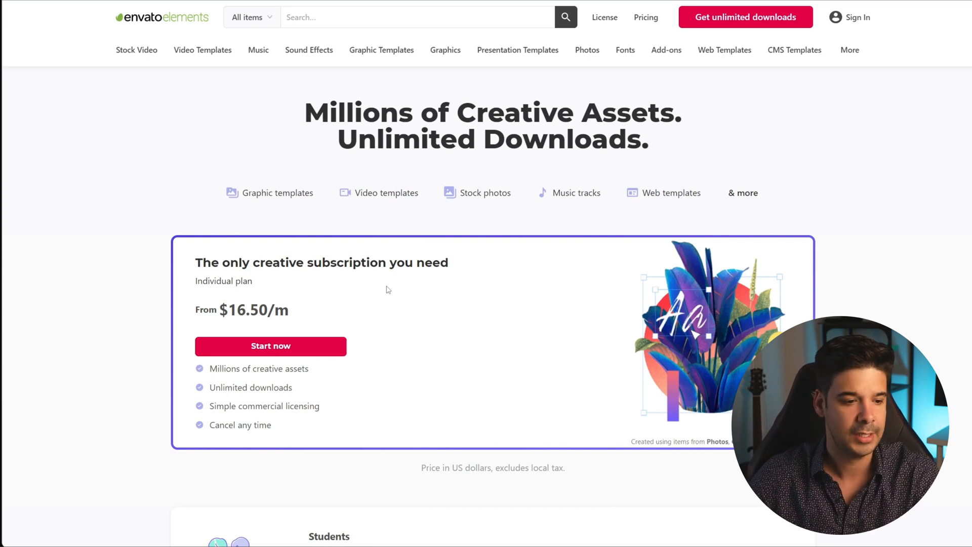
pyautogui.scroll(-3, 388, 290)
pyautogui.scroll(-1, 391, 289)
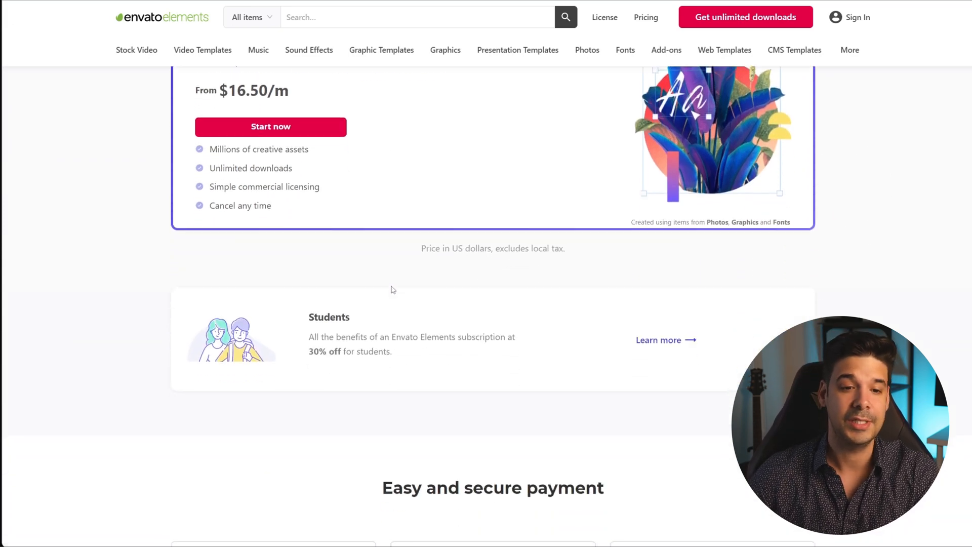
pyautogui.scroll(-4, 392, 287)
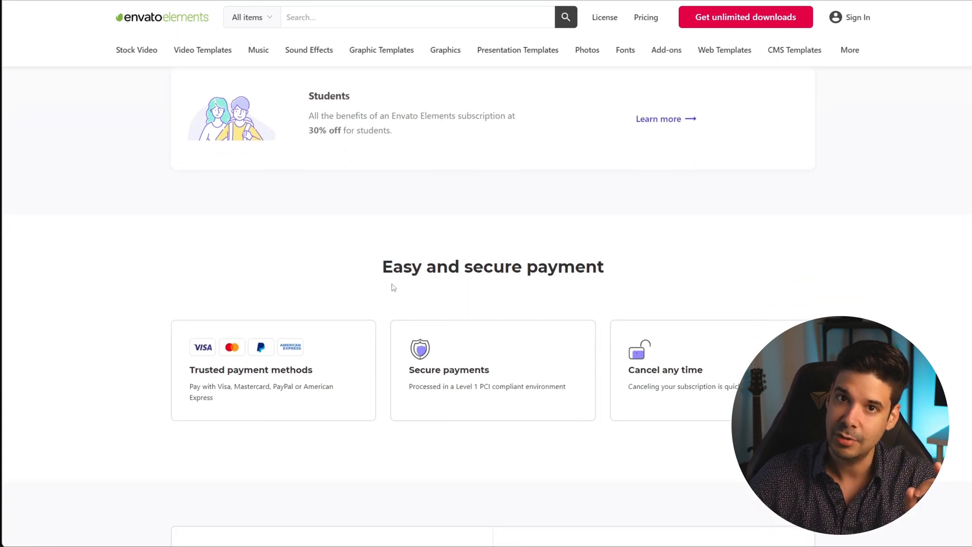
pyautogui.scroll(-4, 394, 286)
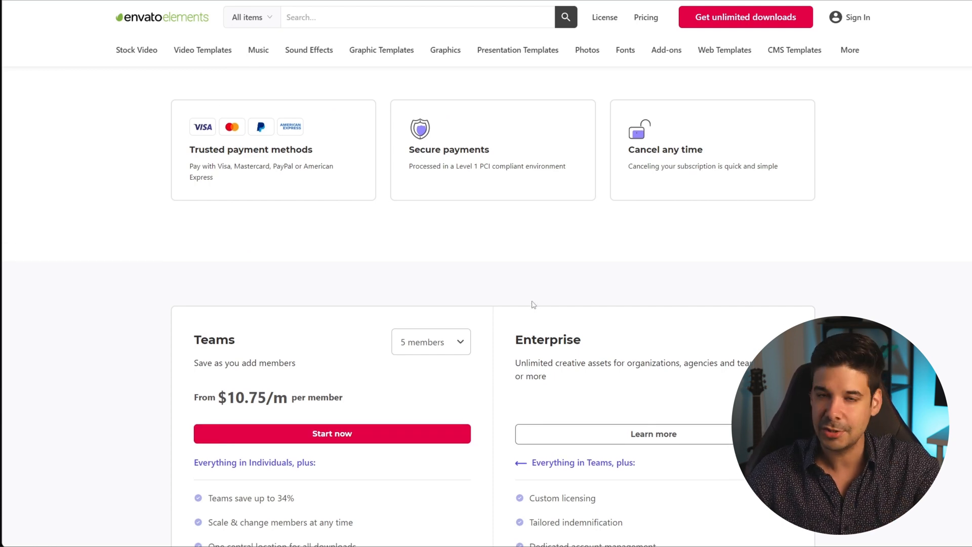
pyautogui.scroll(-10, 539, 301)
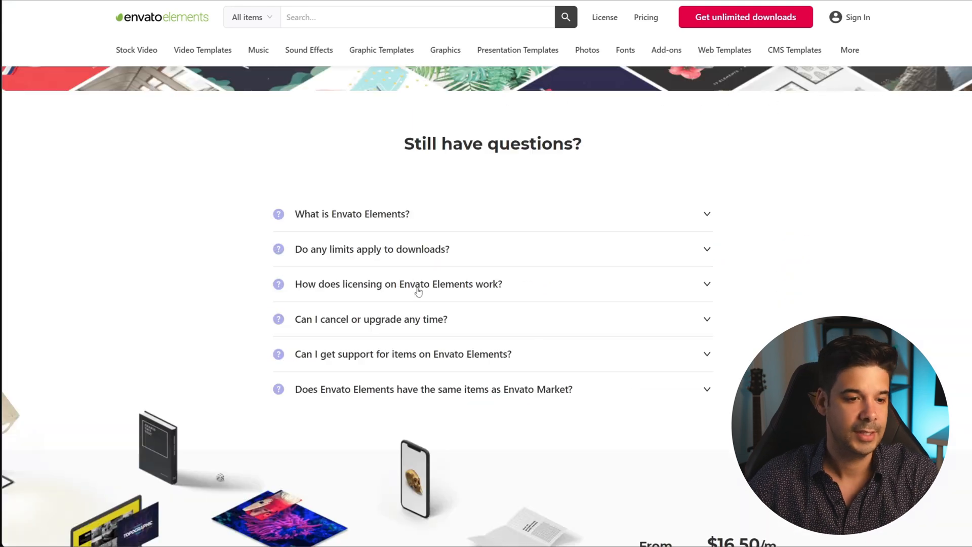
# Step: Read the pricing FAQ answers on download limits, cancelling or upgrading, and licensing, highlighting the passage about uses after unsubscribing
pyautogui.click(374, 252)
pyautogui.moveTo(294, 275); pyautogui.dragTo(414, 274)
pyautogui.scroll(-1, 417, 287)
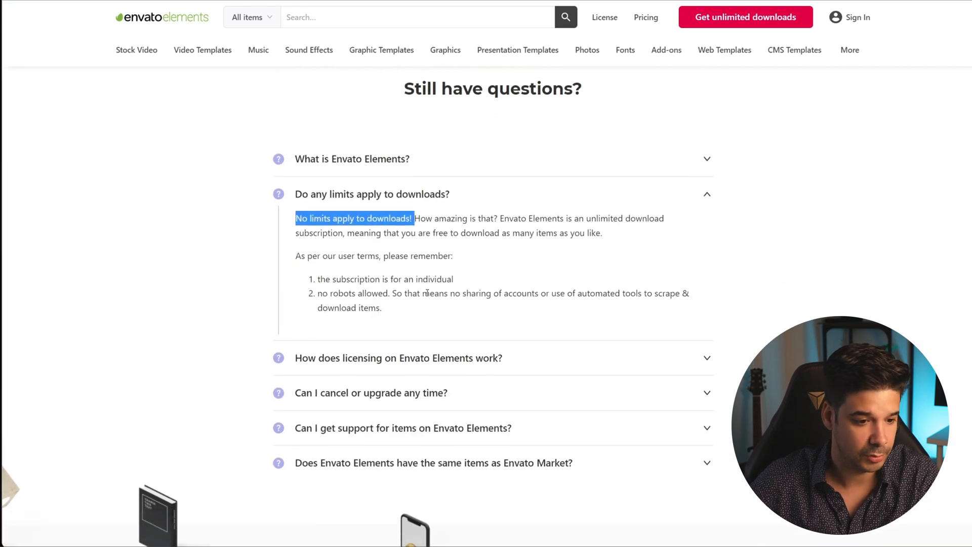
pyautogui.click(364, 398)
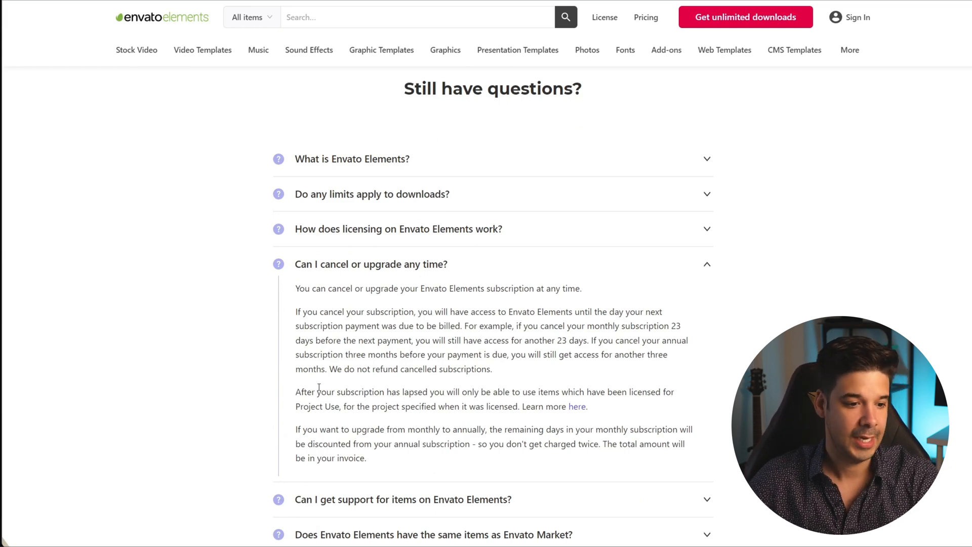
pyautogui.moveTo(296, 392); pyautogui.dragTo(342, 407)
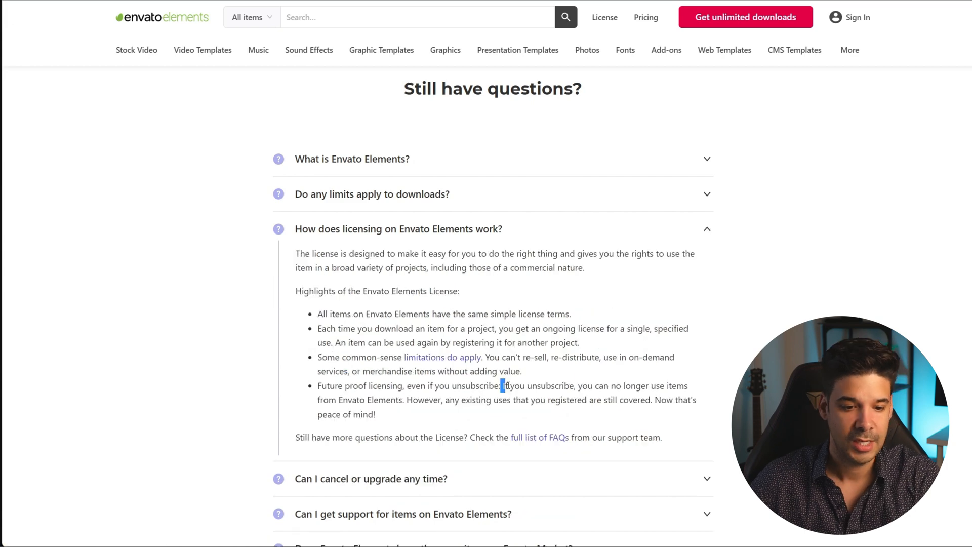
pyautogui.moveTo(501, 386); pyautogui.dragTo(407, 415)
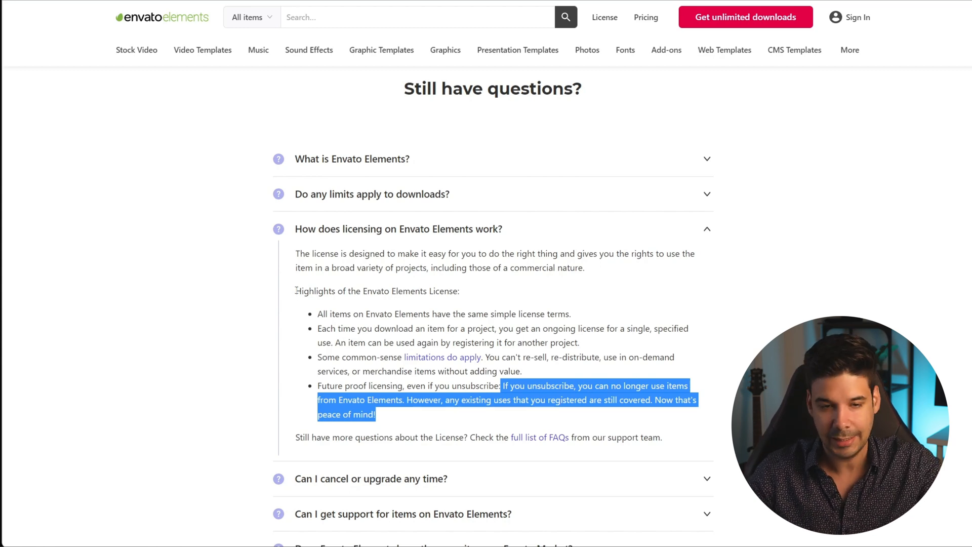
pyautogui.scroll(8, 288, 286)
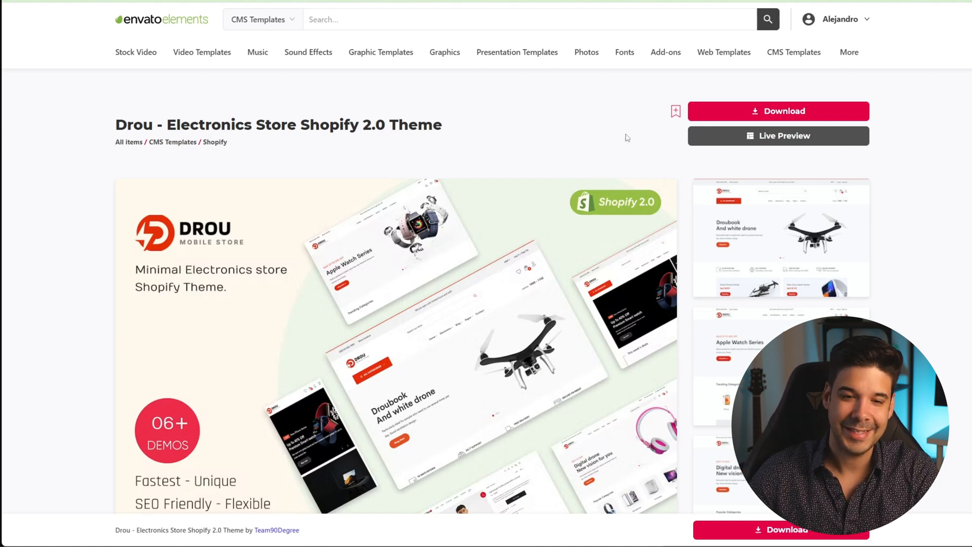
# Step: Extract the downloaded Drou theme ZIP in the Tesla Website folder to its default destination
pyautogui.moveTo(971, 53); pyautogui.dragTo(336, 59)
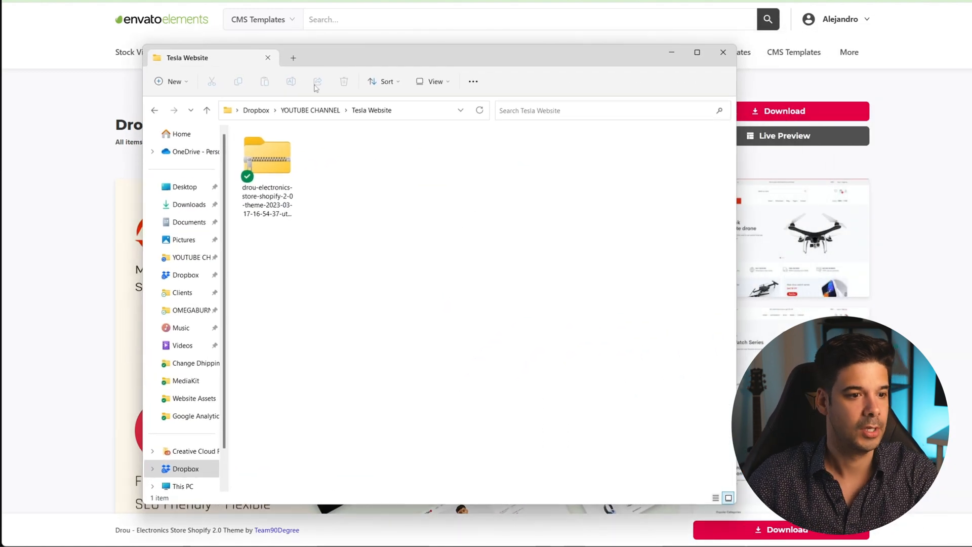
pyautogui.rightClick(271, 161)
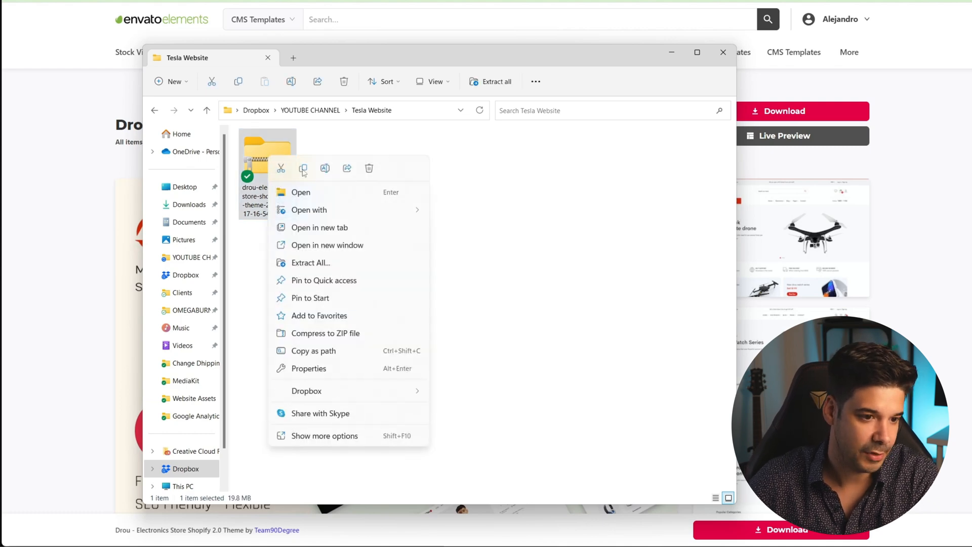
pyautogui.click(311, 262)
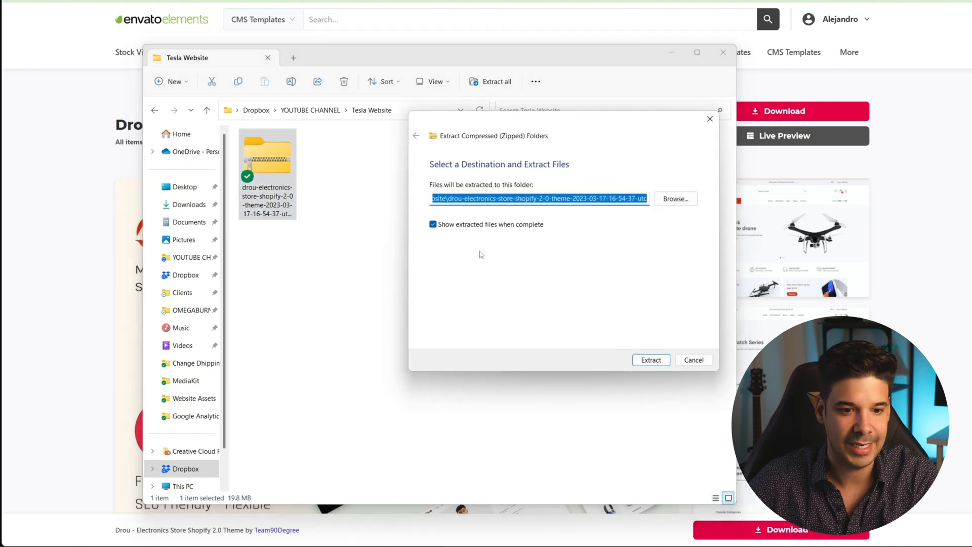
pyautogui.click(647, 360)
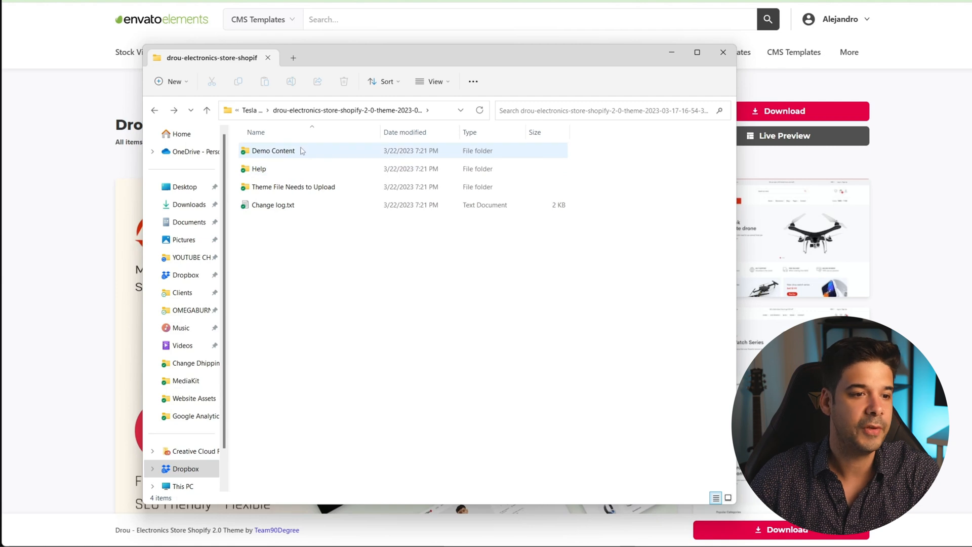
# Step: Look inside the extracted Demo Content folder and its Demo Products subfolder, and return to the theme's main folder
pyautogui.doubleClick(278, 151)
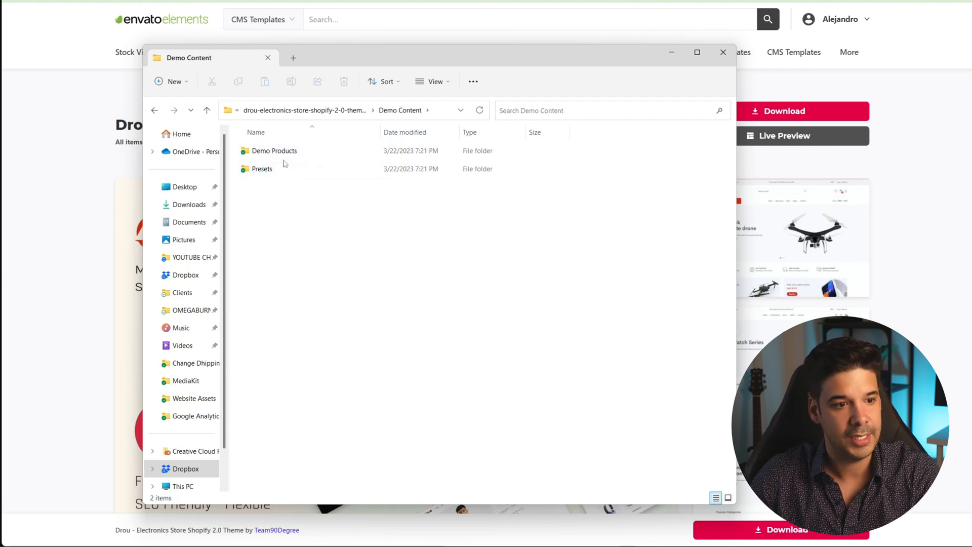
pyautogui.doubleClick(272, 152)
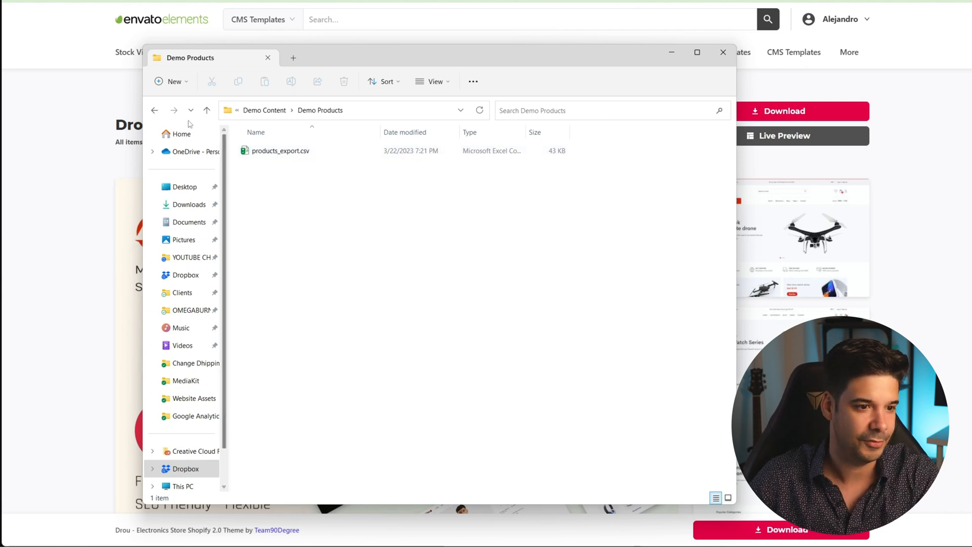
pyautogui.hotkey('alt', 'Up')
pyautogui.hotkey('alt', 'Up')
# Step: Open the theme documentation, index.html, from the Documentation folder inside Help
pyautogui.click(261, 170)
pyautogui.doubleClick(261, 170)
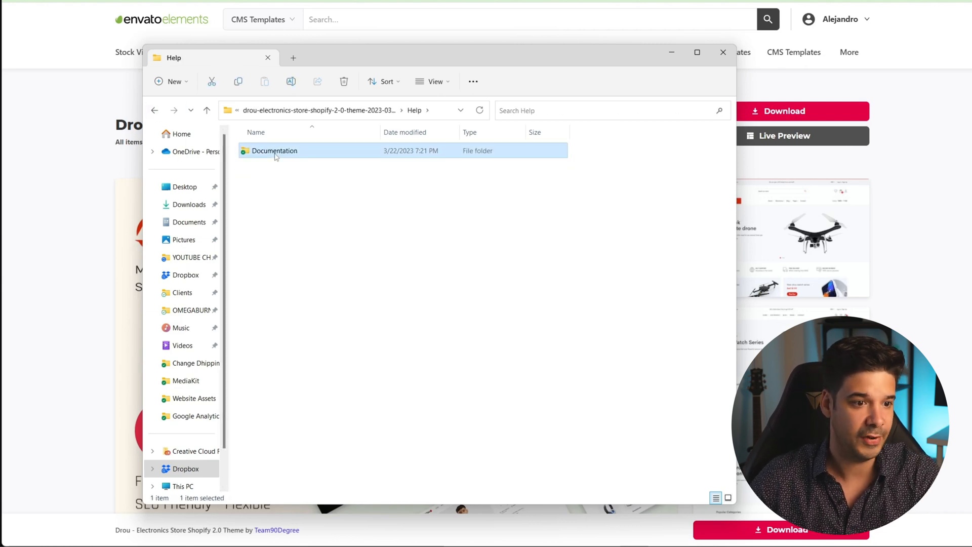
pyautogui.doubleClick(263, 152)
pyautogui.doubleClick(267, 205)
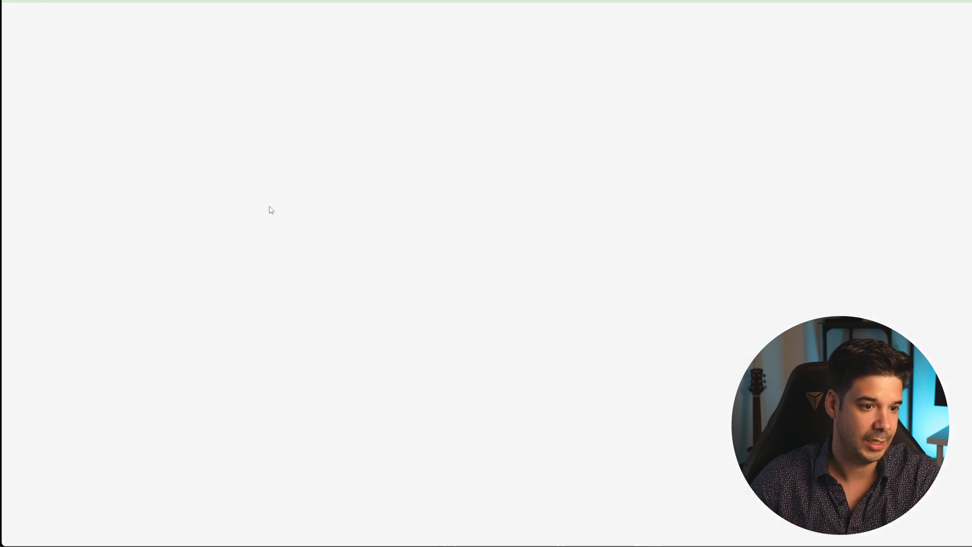
# Step: Skim the Drou documentation, covering theme features, theme upload, presets, store settings, updating, main menu creation and menu badges
pyautogui.scroll(-20, 271, 208)
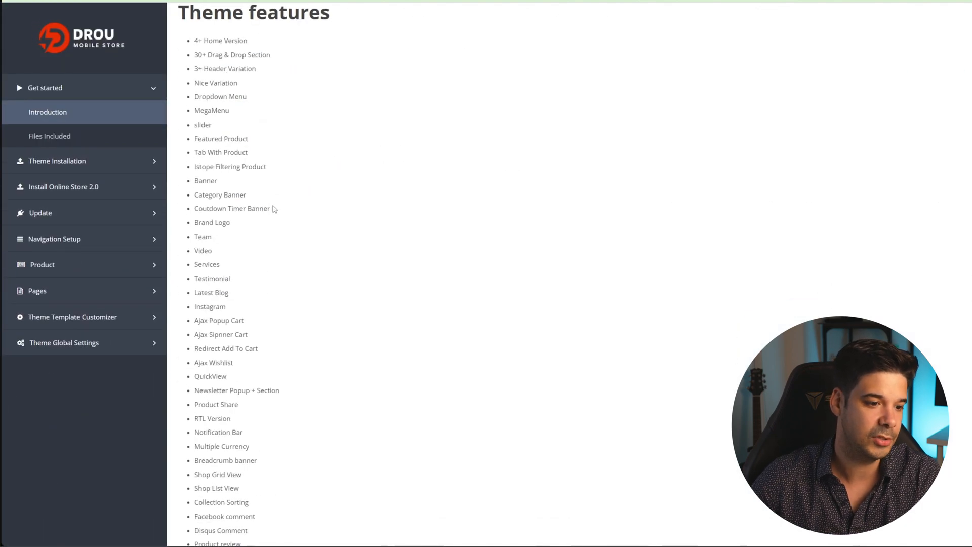
pyautogui.scroll(-20, 278, 207)
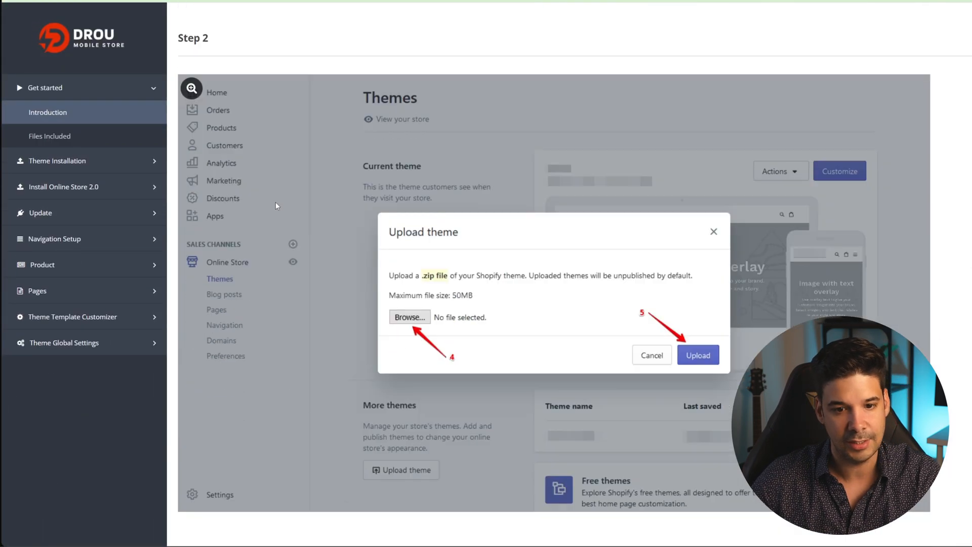
pyautogui.scroll(-10, 662, 234)
pyautogui.scroll(20, 586, 225)
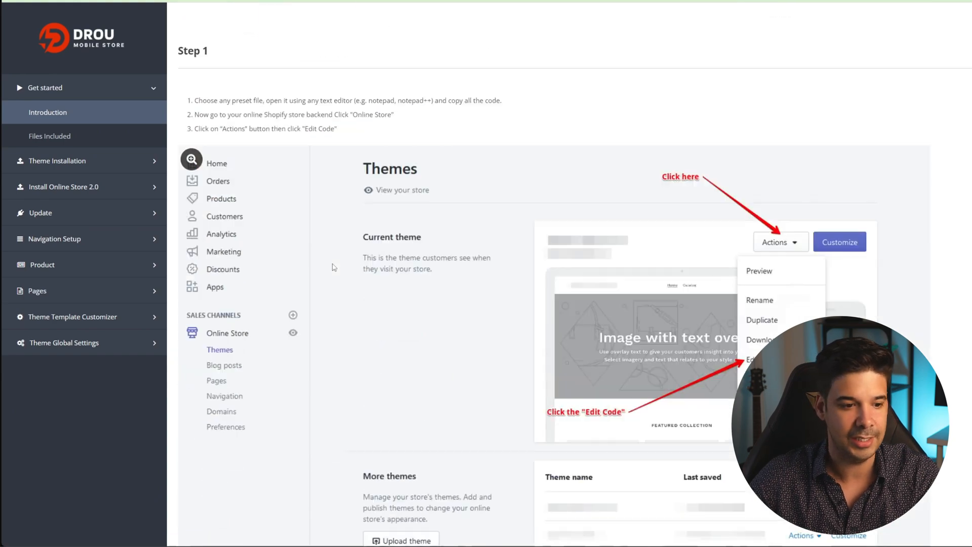
pyautogui.scroll(-12, 456, 253)
pyautogui.scroll(-20, 424, 268)
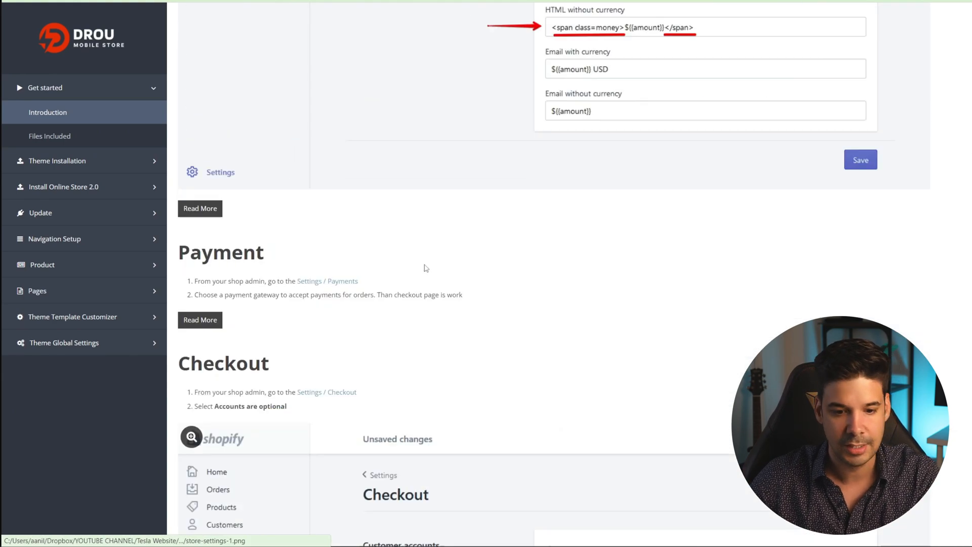
pyautogui.scroll(-20, 857, 178)
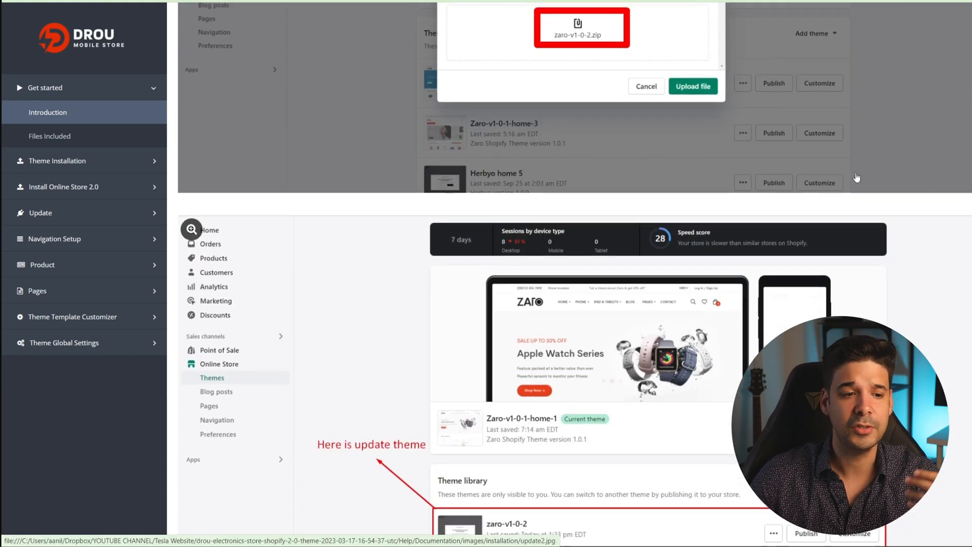
pyautogui.scroll(-12, 857, 178)
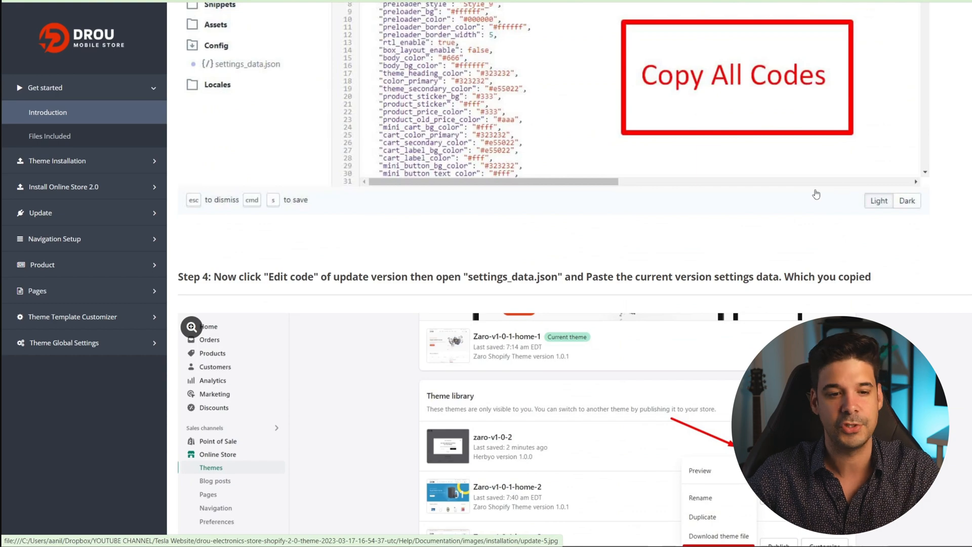
pyautogui.scroll(-15, 840, 194)
pyautogui.scroll(-20, 471, 203)
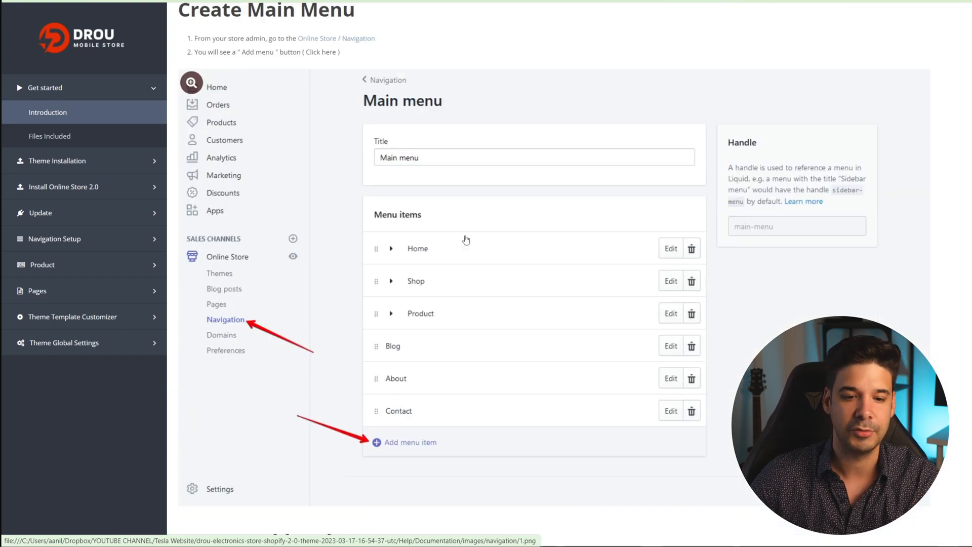
pyautogui.scroll(-6, 506, 237)
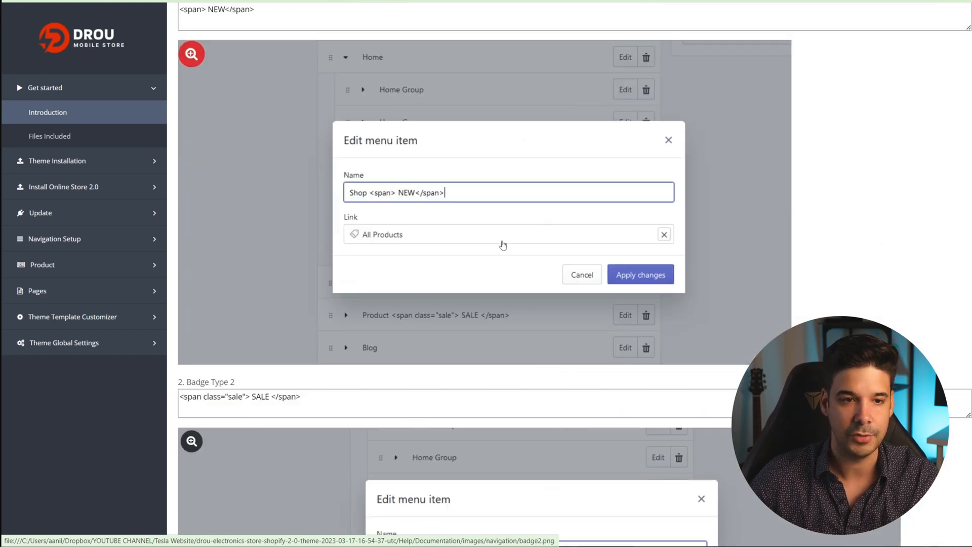
# Step: Switch back to File Explorer and select the theme ZIP in Theme File Needs to Upload > Online-Store-2.0
pyautogui.hotkey('alt', 'Tab')
pyautogui.click(253, 114)
pyautogui.click(361, 113)
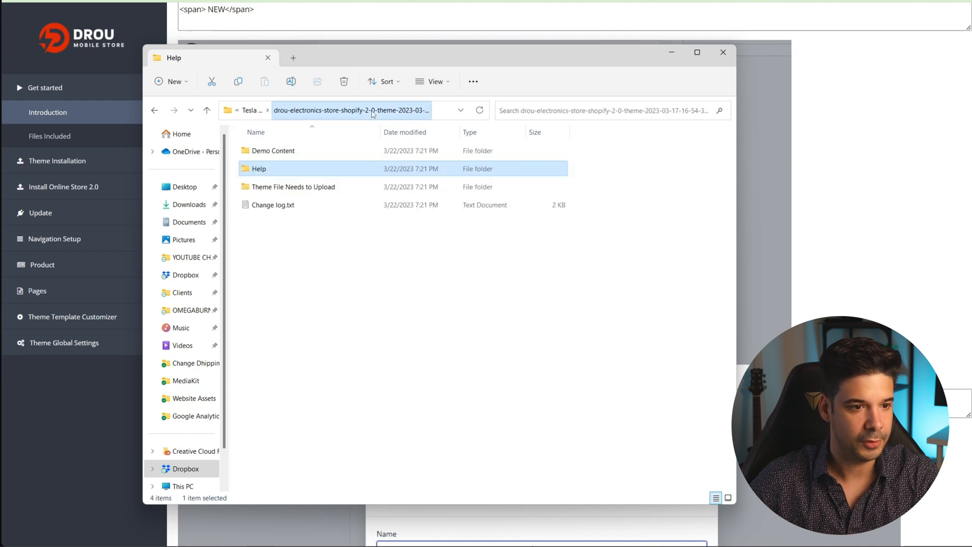
pyautogui.click(300, 188)
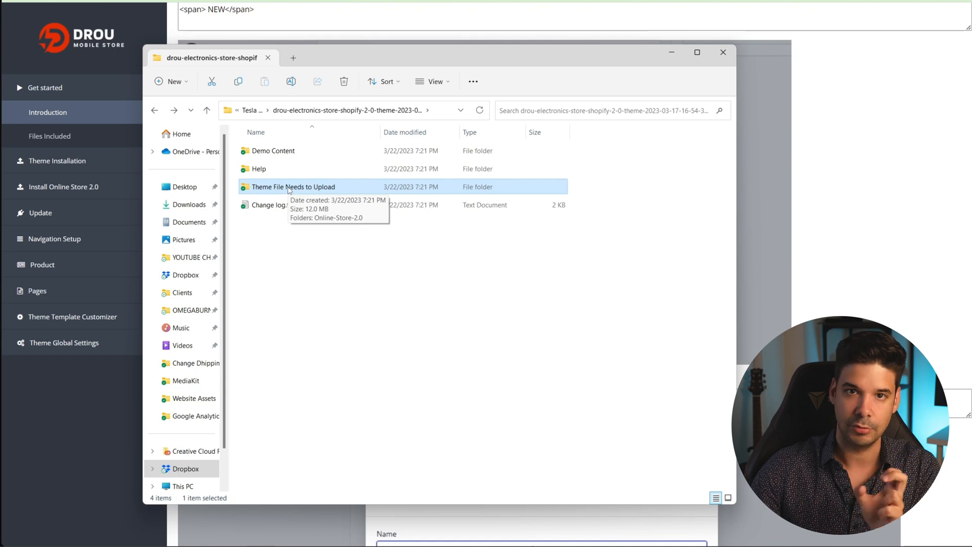
pyautogui.doubleClick(289, 187)
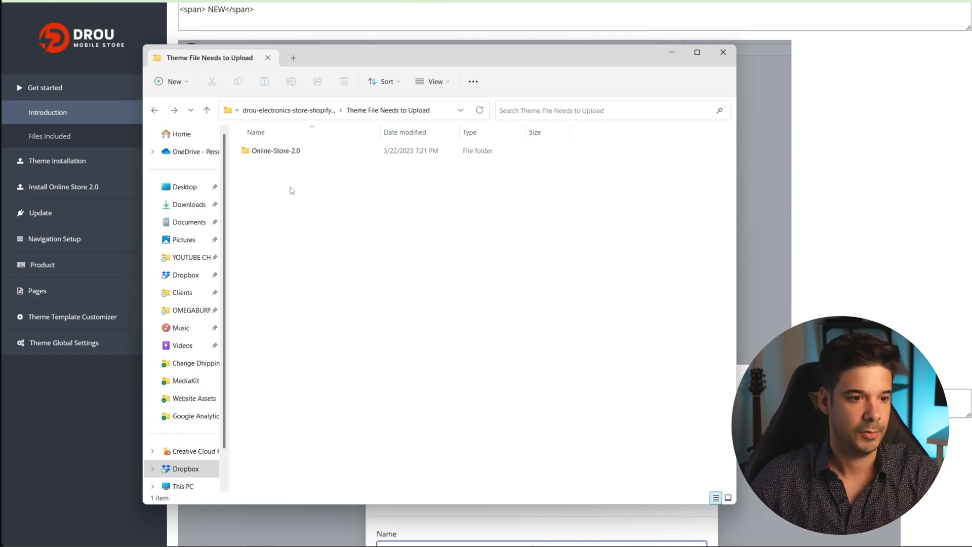
pyautogui.doubleClick(282, 151)
pyautogui.click(254, 152)
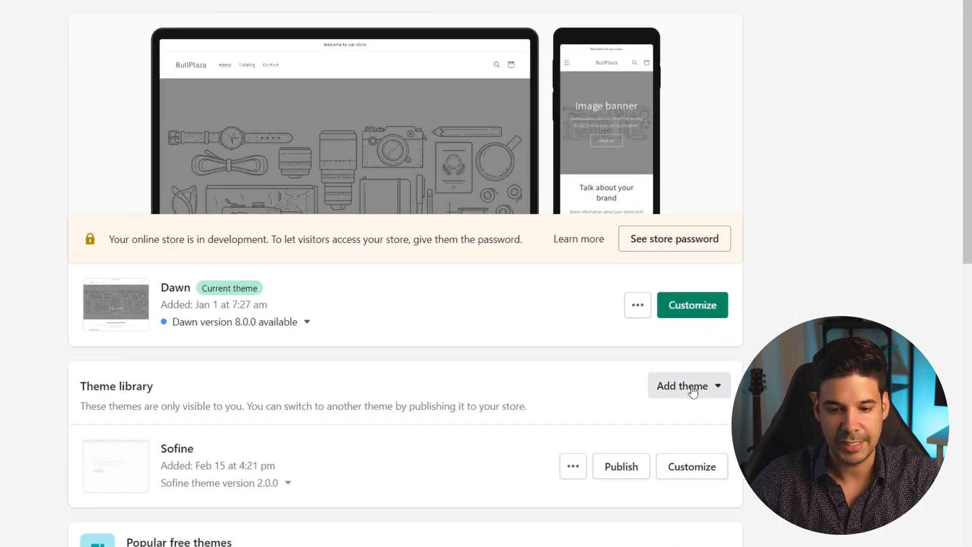
# Step: Upload drou-v1-0-8.zip from the Online-Store-2.0 folder to the Shopify theme library
pyautogui.click(779, 408)
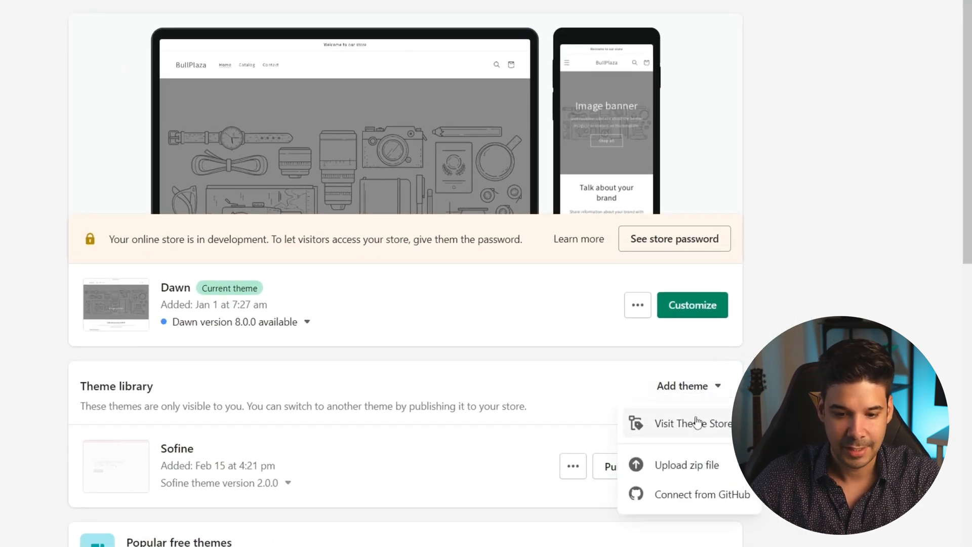
pyautogui.click(670, 469)
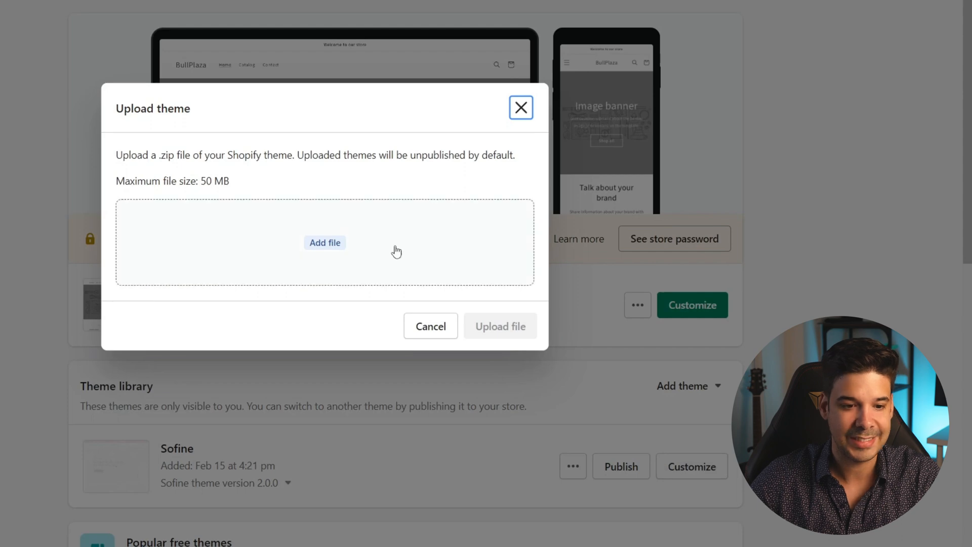
pyautogui.click(493, 546)
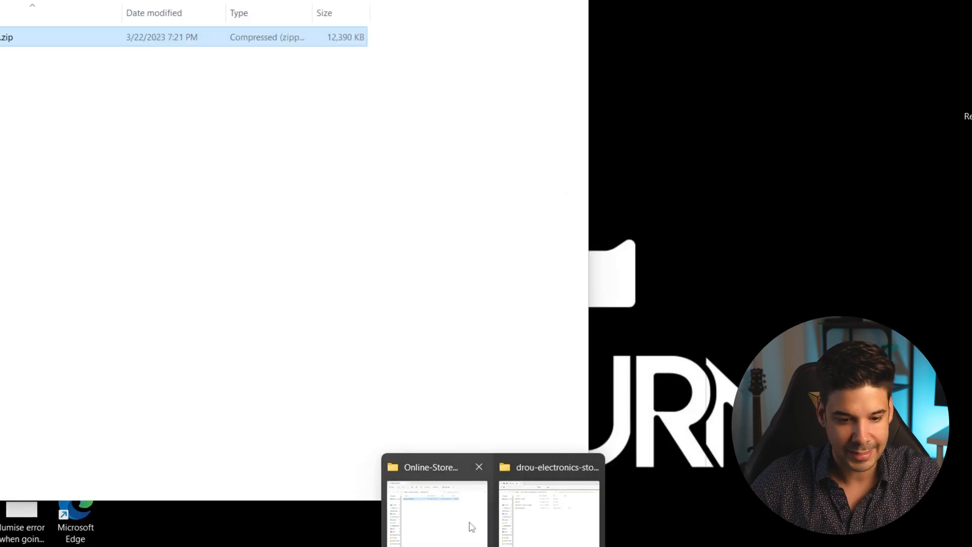
pyautogui.click(469, 525)
pyautogui.moveTo(254, 0); pyautogui.dragTo(822, 0)
pyautogui.moveTo(545, 1); pyautogui.dragTo(238, 254)
pyautogui.click(502, 331)
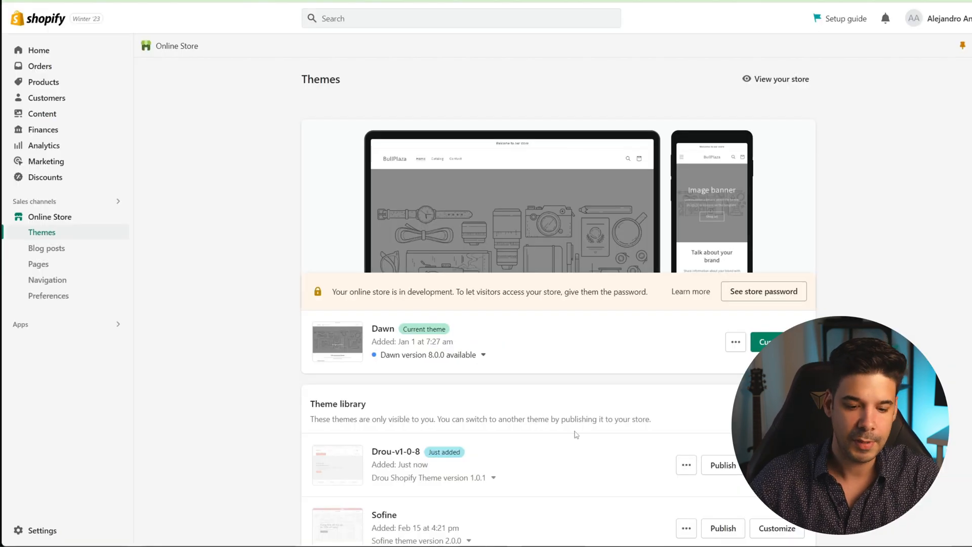
# Step: Bring up the Online-Store-2.0 folder window and go back to the Tesla Website folder, selecting the original downloaded ZIP
pyautogui.moveTo(626, 545)
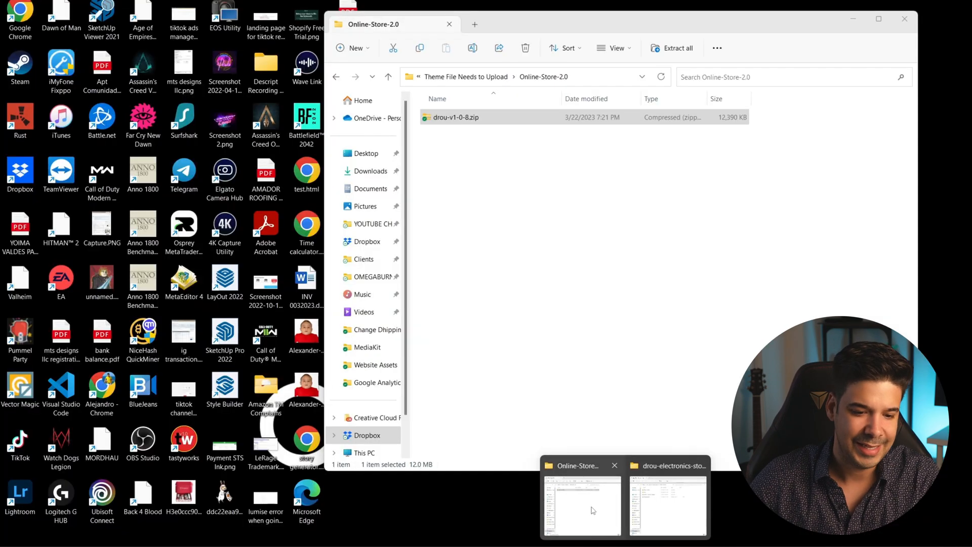
pyautogui.click(589, 507)
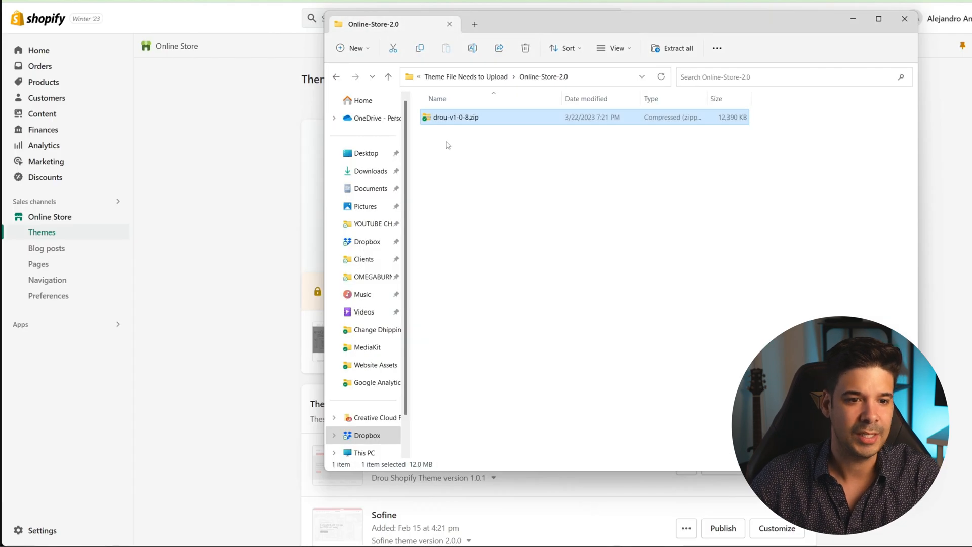
pyautogui.moveTo(532, 24); pyautogui.dragTo(425, 33)
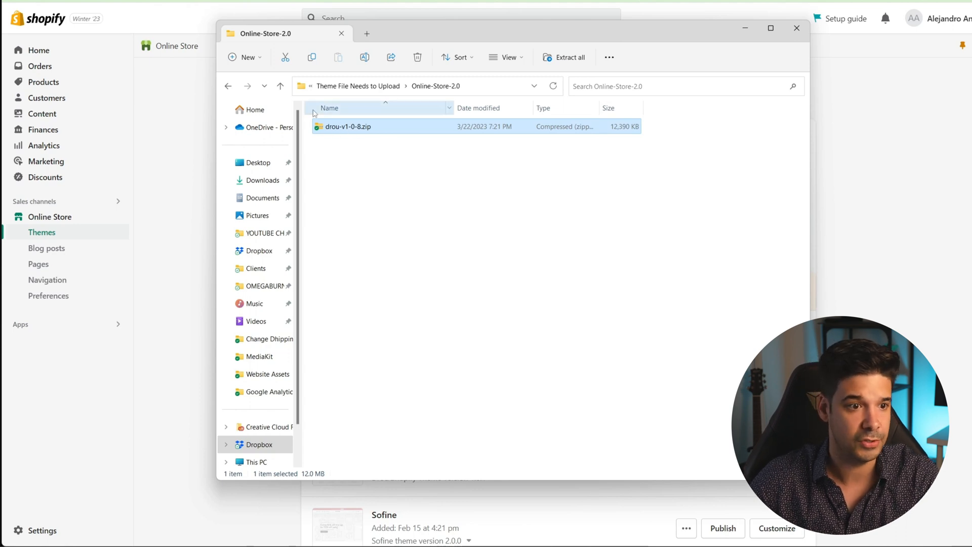
pyautogui.click(229, 86)
pyautogui.click(228, 87)
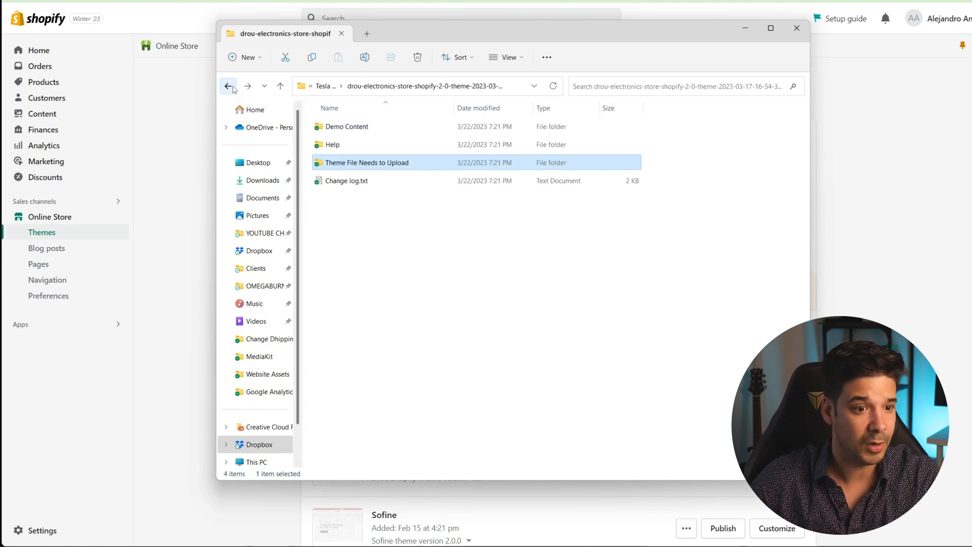
pyautogui.click(228, 86)
pyautogui.click(228, 86)
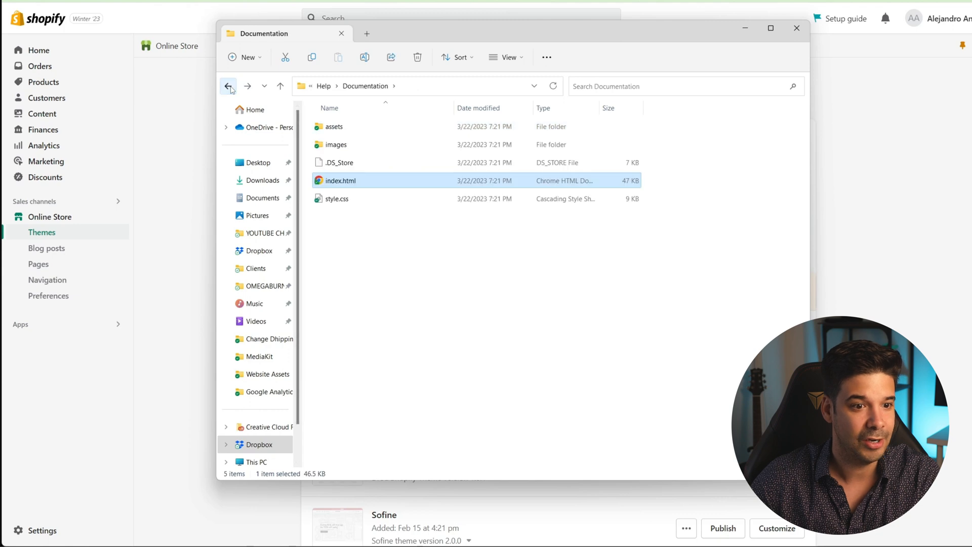
pyautogui.click(229, 87)
pyautogui.click(228, 86)
pyautogui.click(405, 137)
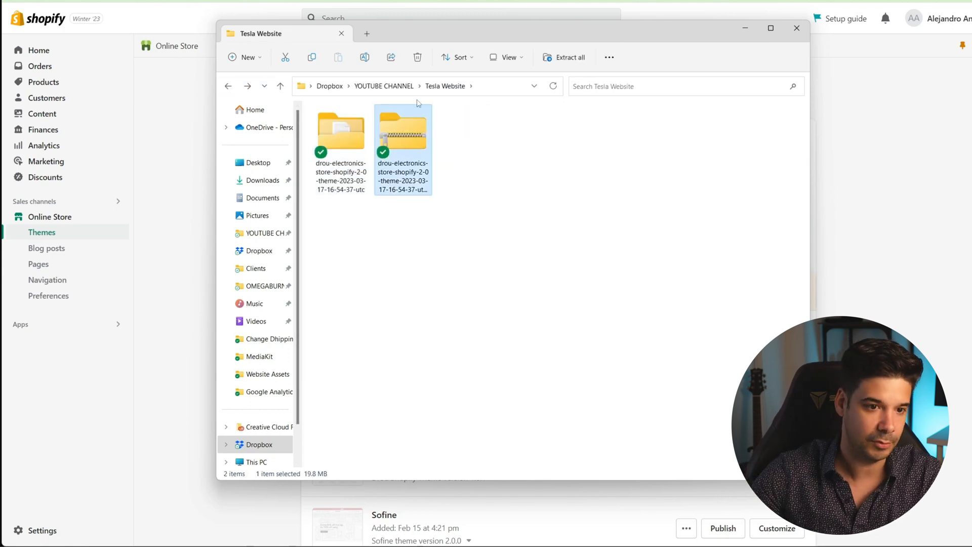
# Step: Retrace the path from the extracted Drou folder through Theme File Needs to Upload to the ZIP in Online-Store-2.0
pyautogui.doubleClick(368, 135)
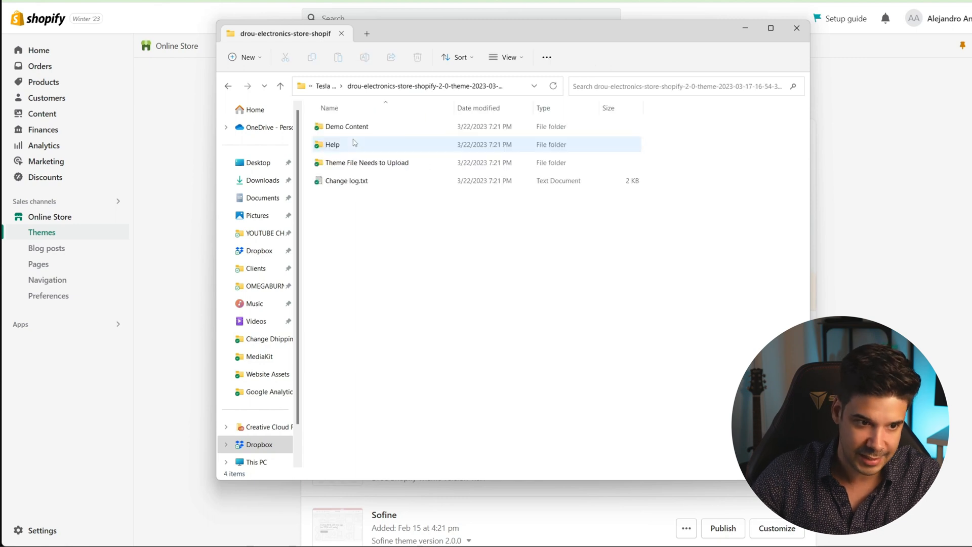
pyautogui.click(371, 170)
pyautogui.doubleClick(370, 169)
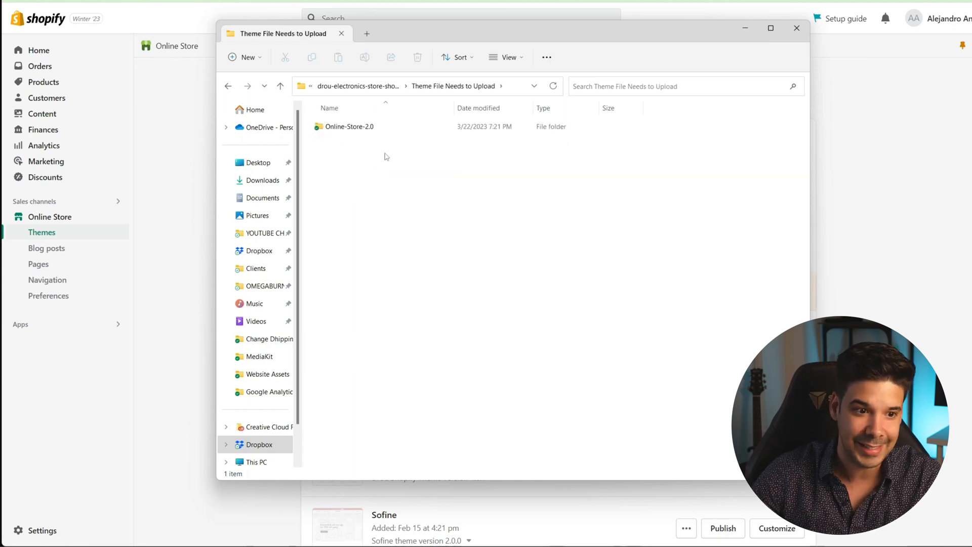
pyautogui.doubleClick(340, 129)
pyautogui.click(352, 130)
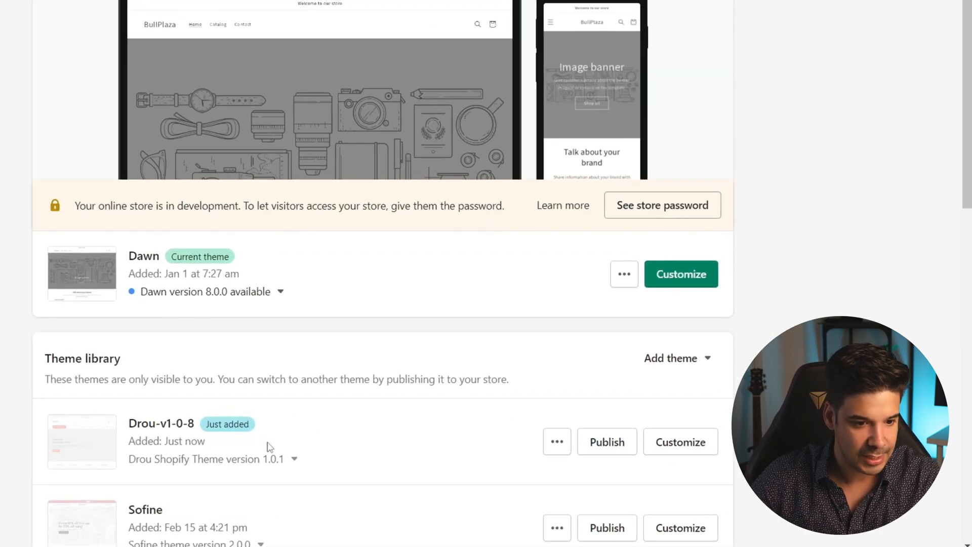
# Step: Open the Drou-v1-0-8 theme from the Shopify theme library for customization
pyautogui.scroll(-2, 152, 375)
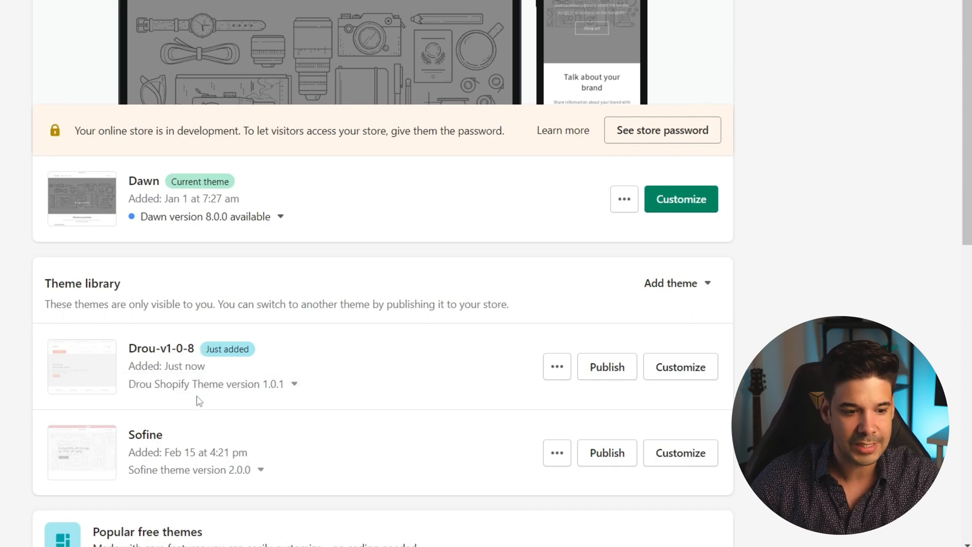
pyautogui.click(681, 369)
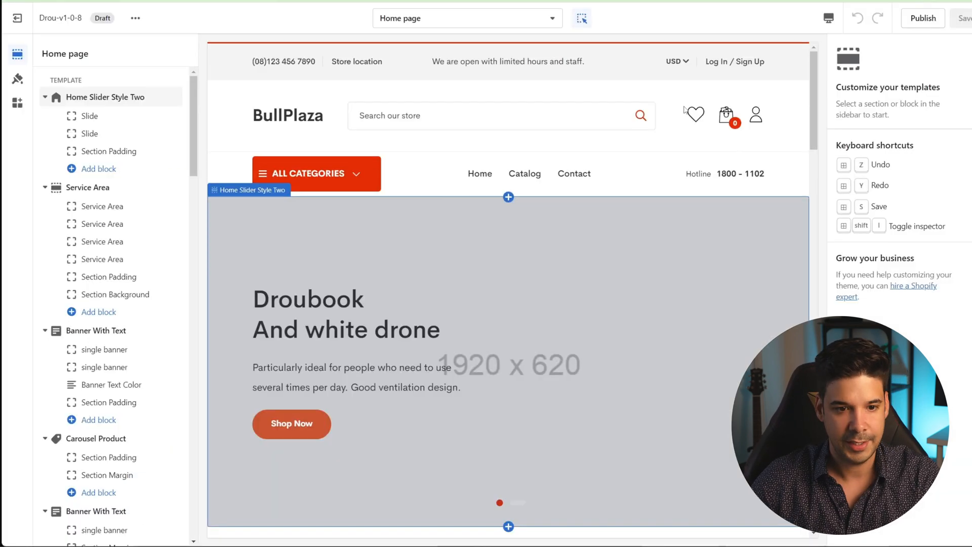
# Step: Look through the home page preview and section list, selecting the Service Area and the Banner With Text section below it
pyautogui.moveTo(810, 108); pyautogui.dragTo(829, 88)
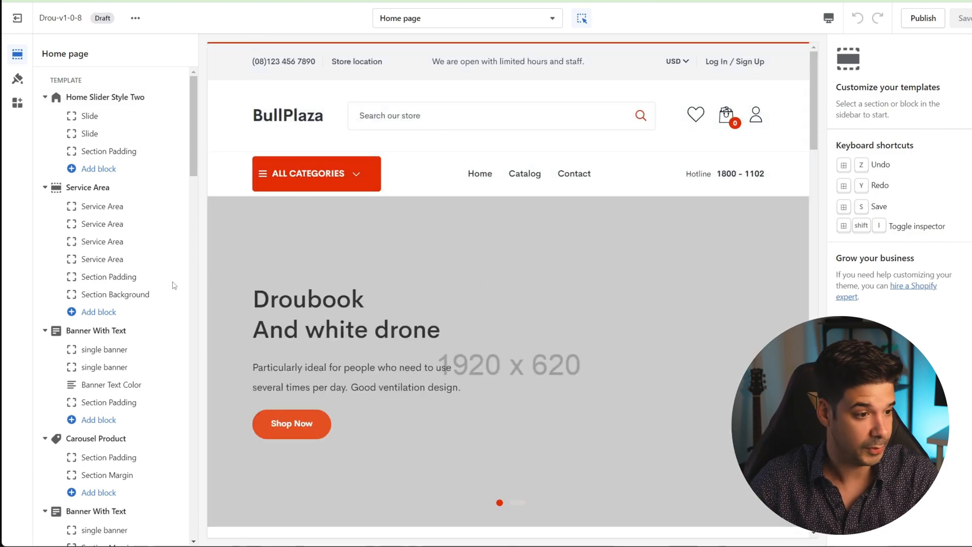
pyautogui.moveTo(194, 103)
pyautogui.mouseDown()
pyautogui.moveTo(191, 182)
pyautogui.moveTo(190, 104)
pyautogui.mouseUp()
pyautogui.scroll(-2, 249, 148)
pyautogui.moveTo(815, 105); pyautogui.dragTo(813, 85)
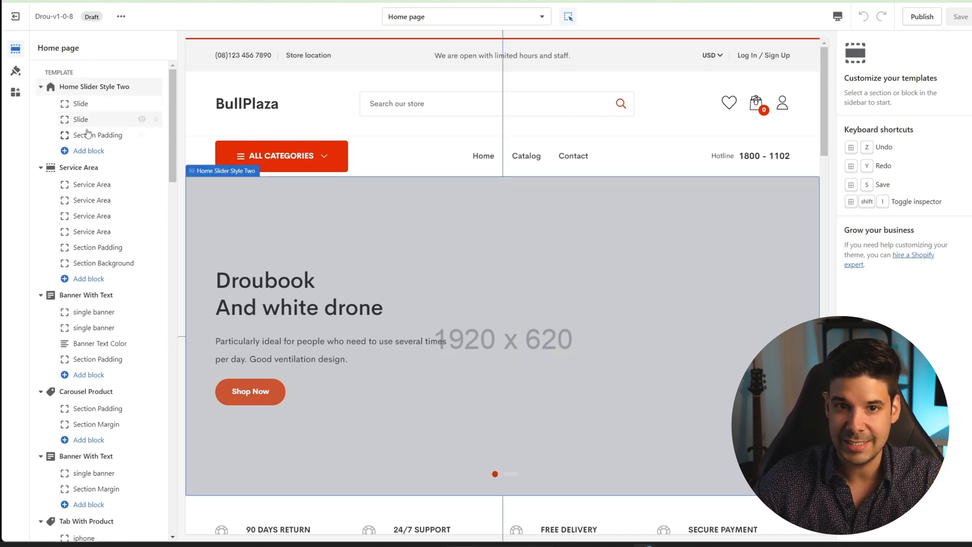
pyautogui.scroll(-5, 356, 235)
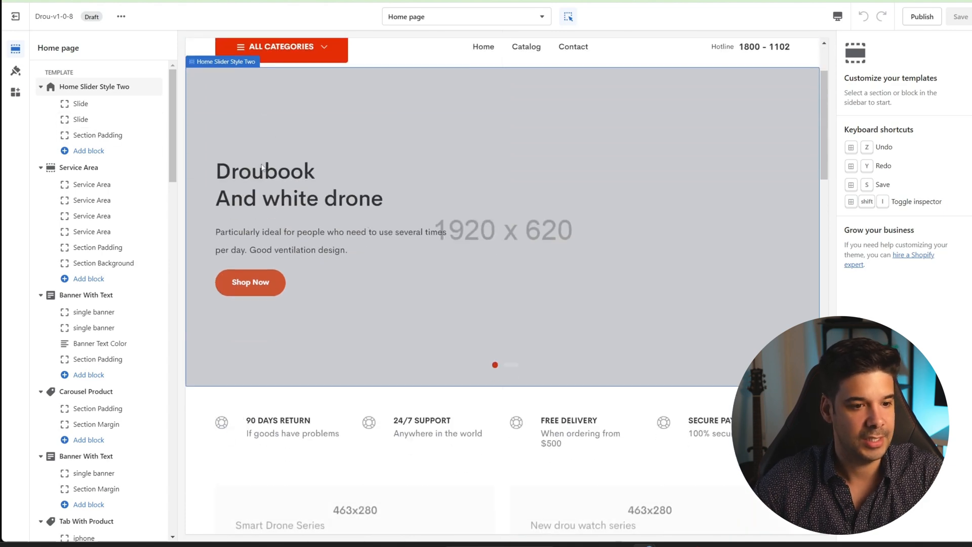
pyautogui.click(199, 316)
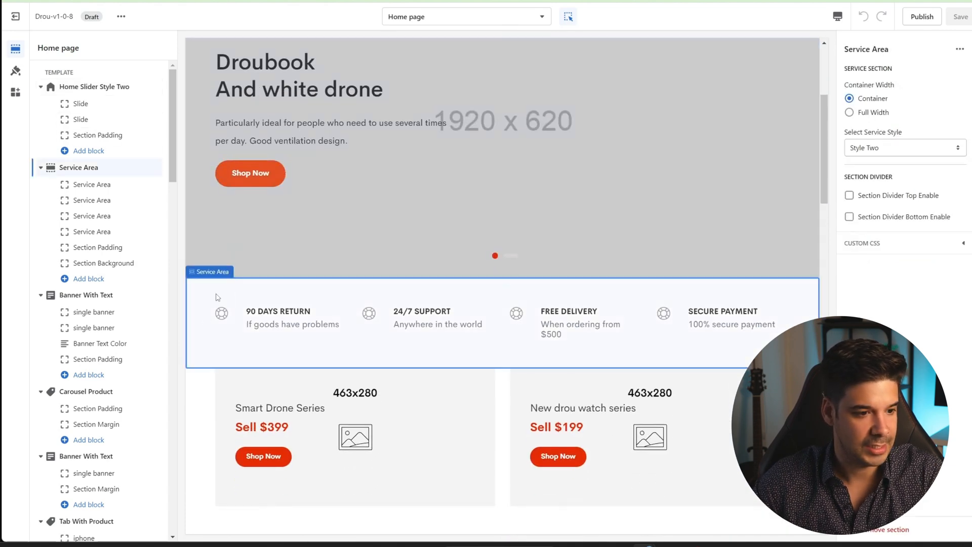
pyautogui.scroll(-2, 203, 313)
pyautogui.click(207, 310)
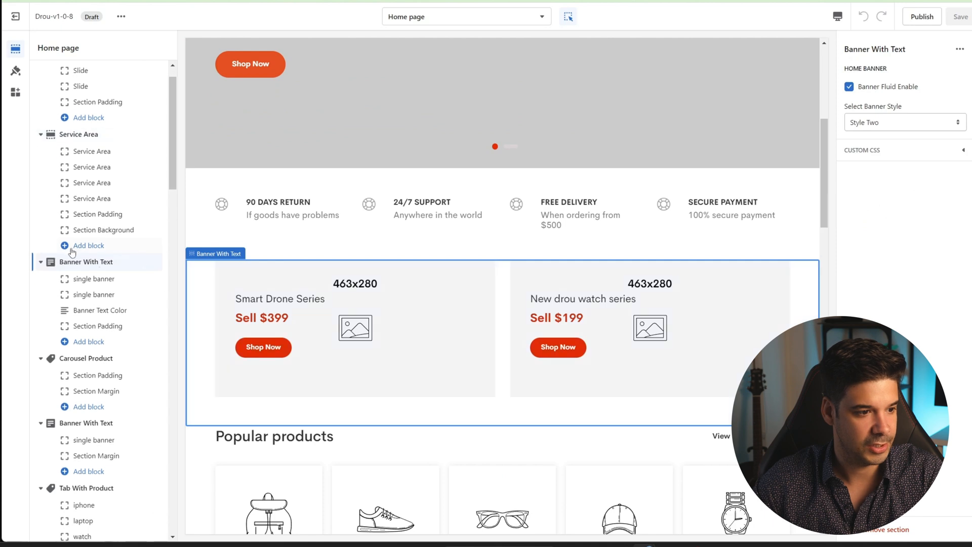
# Step: Try Style One as the service style of the home page's Service Area section and revert to Style Two
pyautogui.click(201, 202)
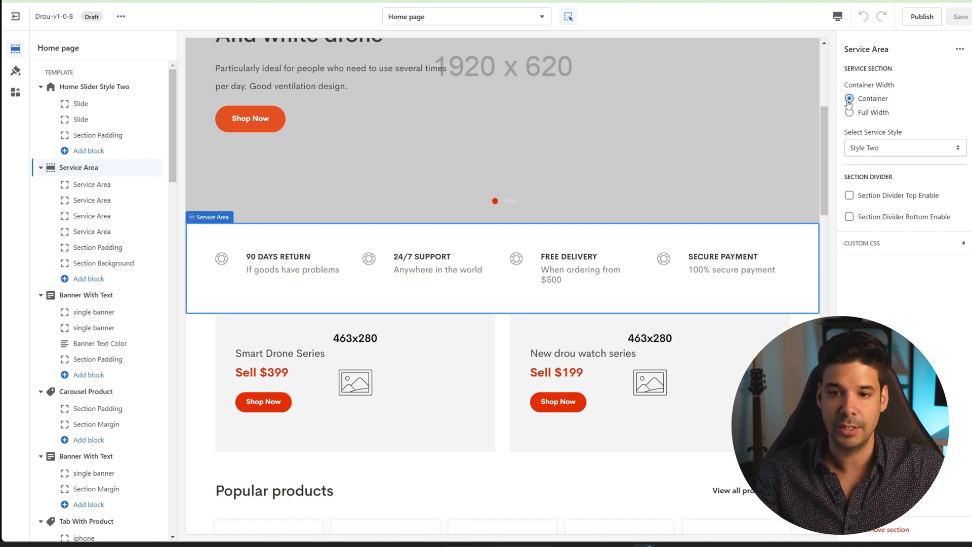
pyautogui.click(865, 149)
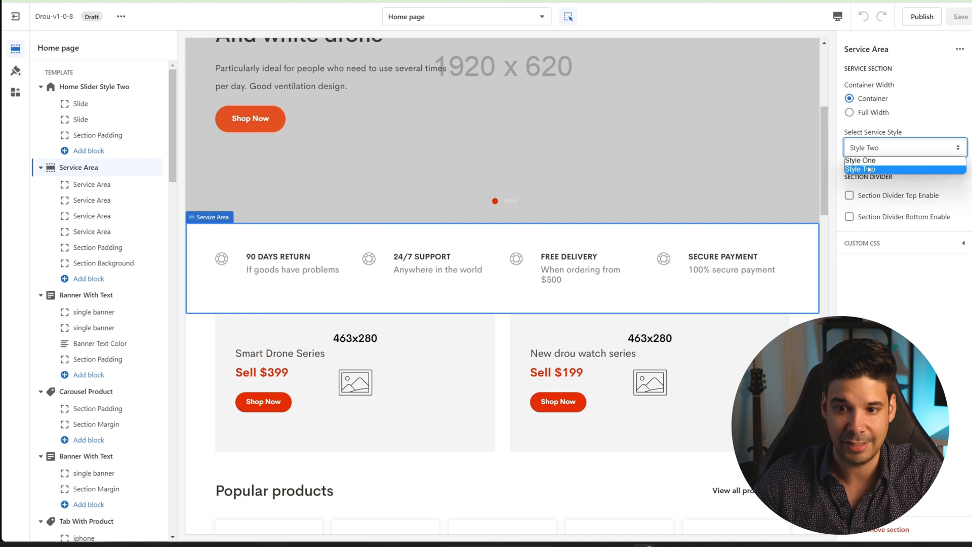
pyautogui.click(861, 160)
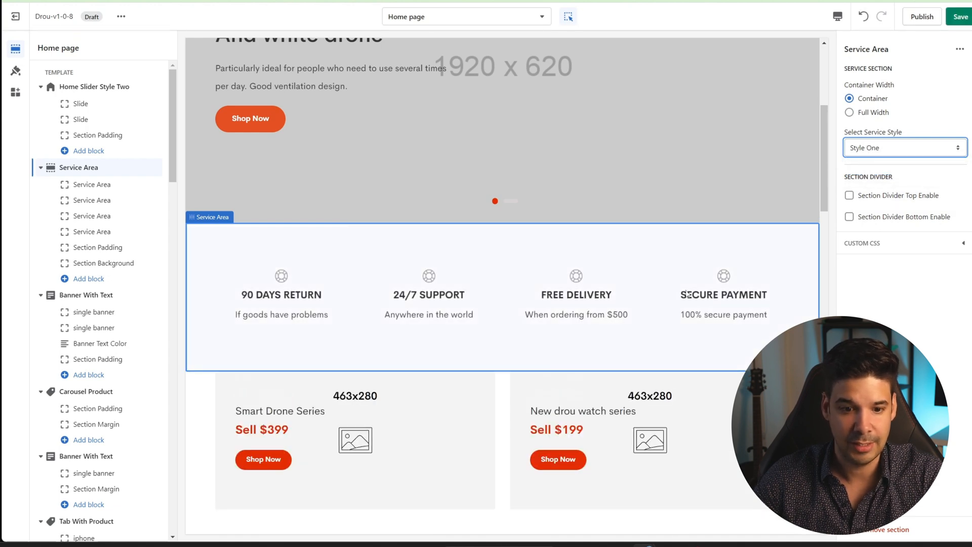
pyautogui.click(866, 147)
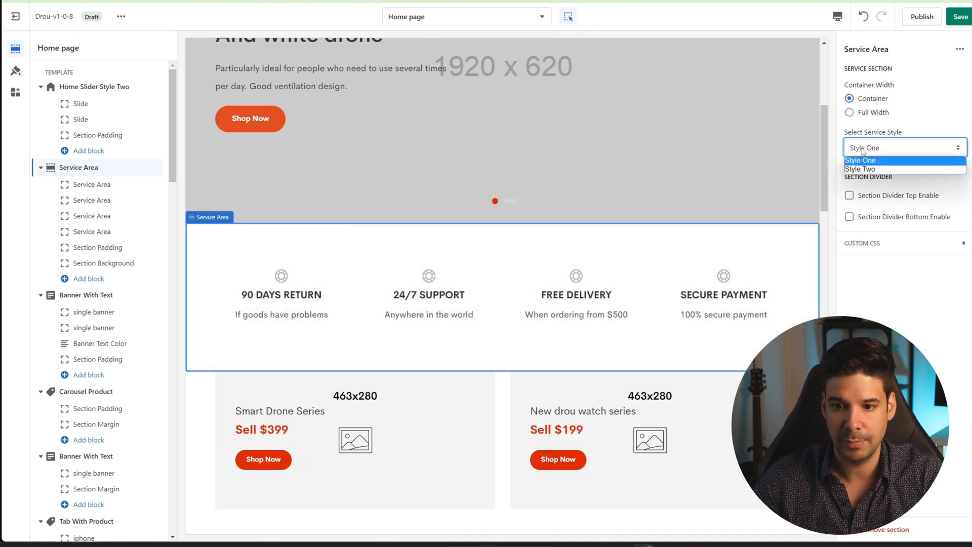
pyautogui.click(861, 160)
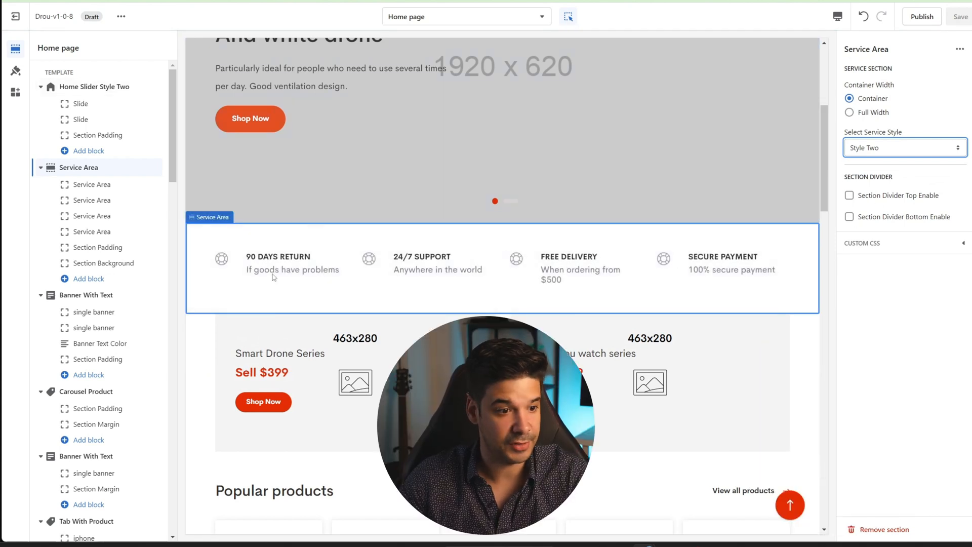
# Step: Try the Font Icon and None icon types on the 90 DAYS RETURN service block
pyautogui.click(87, 185)
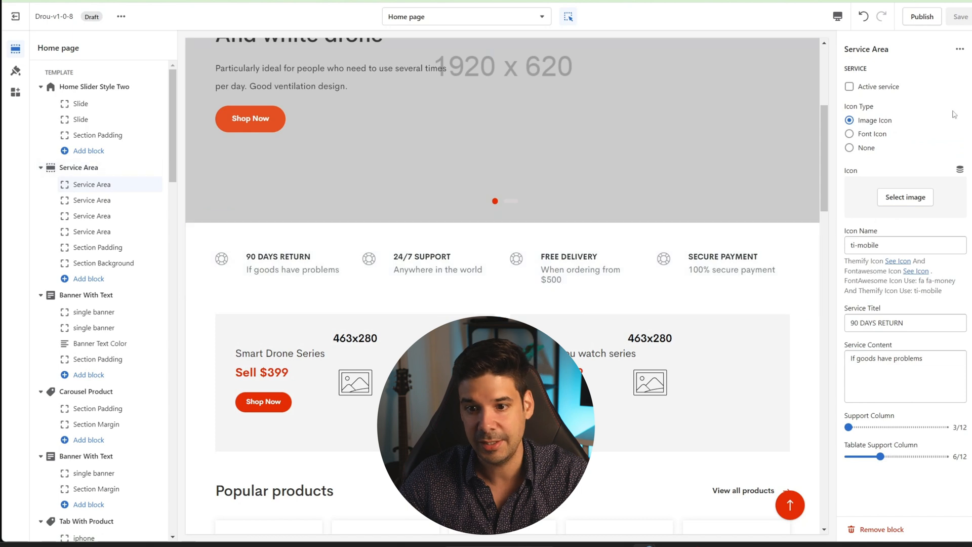
pyautogui.click(850, 134)
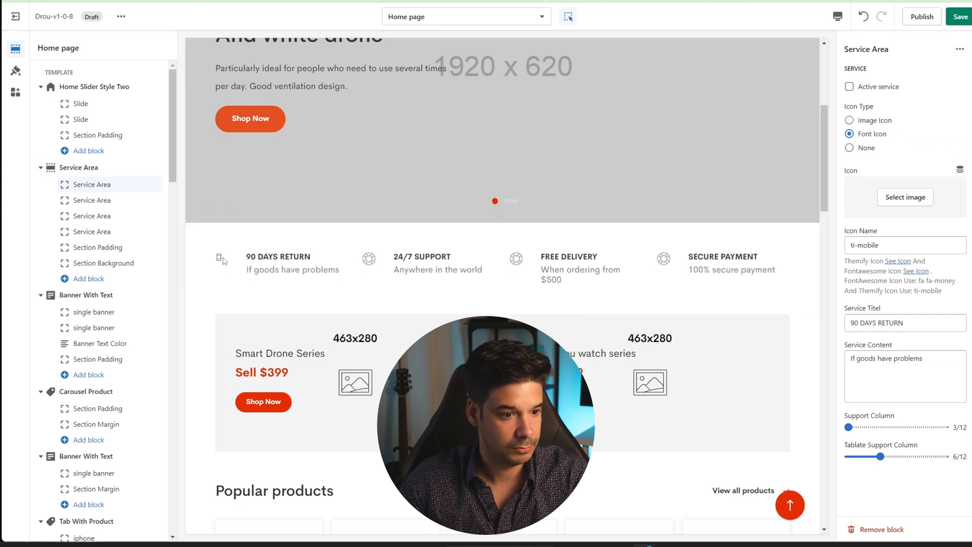
pyautogui.click(850, 148)
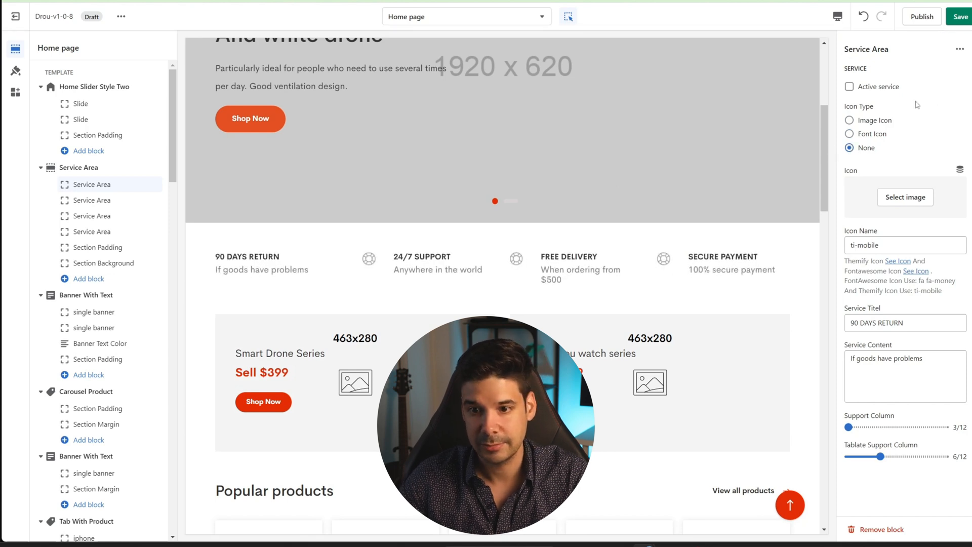
# Step: Set the 90 DAYS RETURN block's icon to the free jade face roller photo from Staff Favorites, using the Image Icon type
pyautogui.click(912, 199)
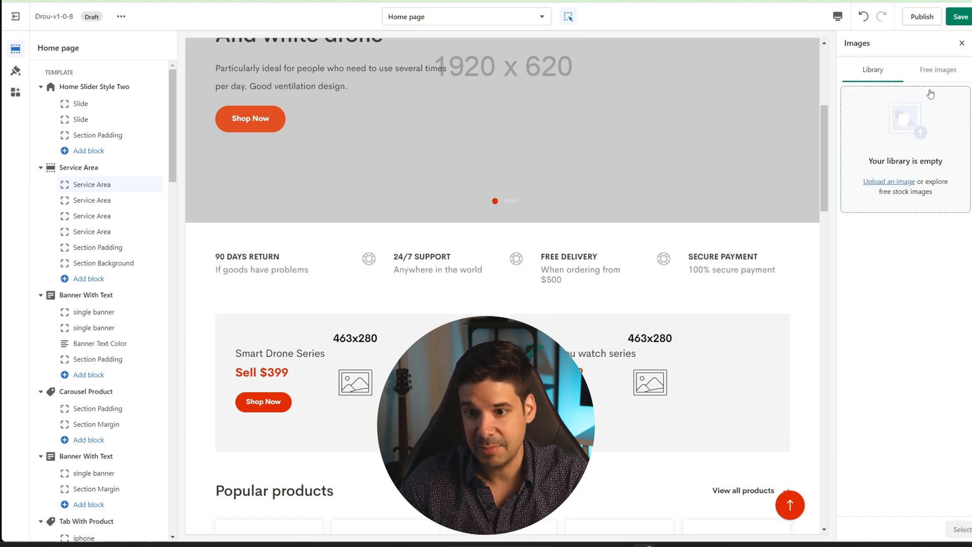
pyautogui.click(934, 70)
pyautogui.click(897, 151)
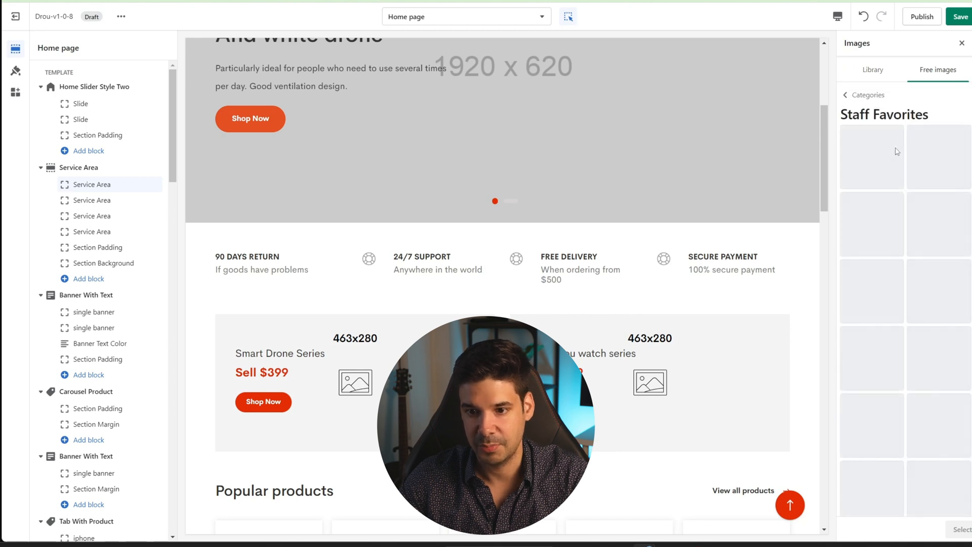
pyautogui.click(940, 221)
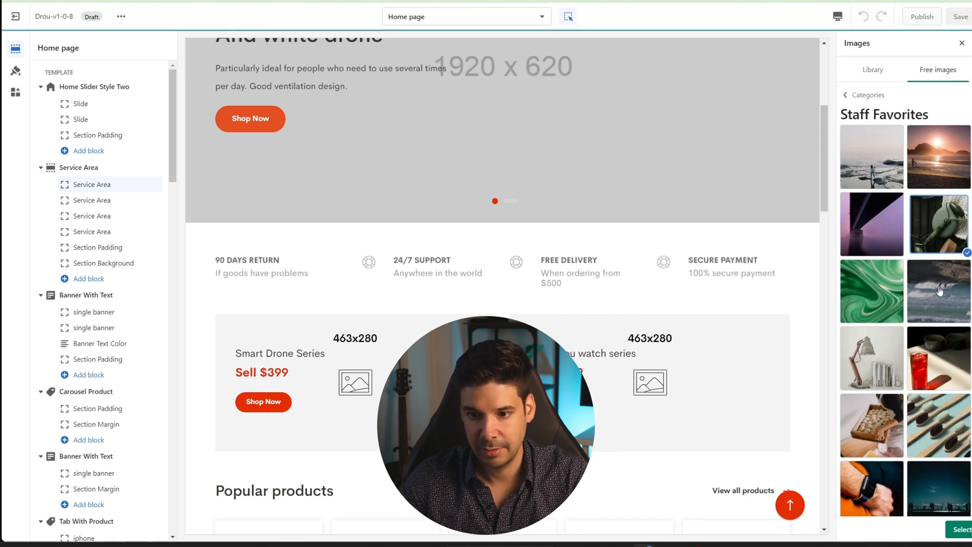
pyautogui.click(959, 529)
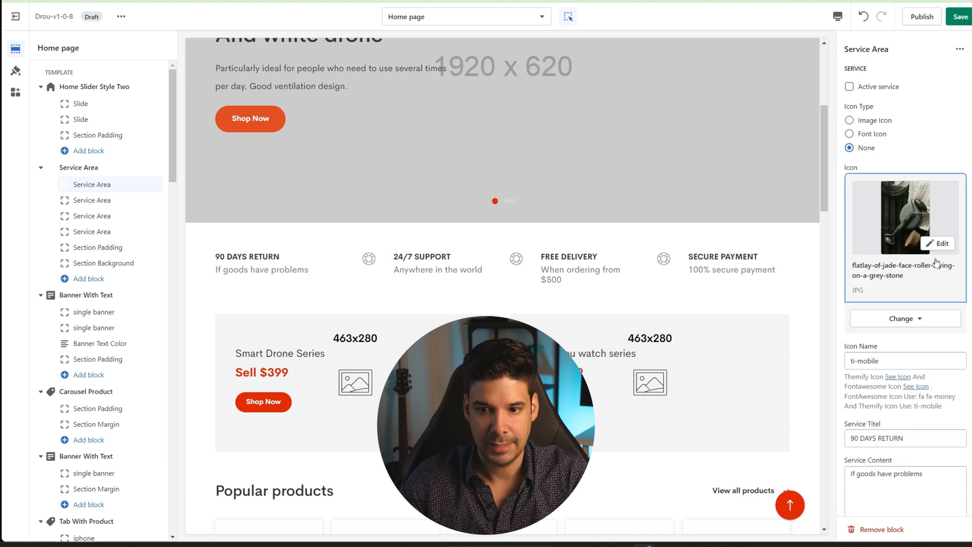
pyautogui.click(850, 121)
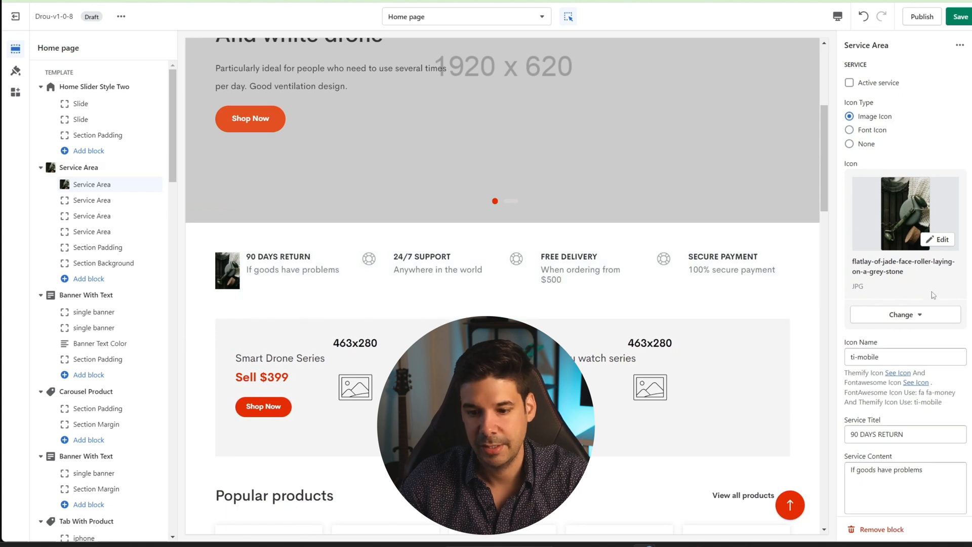
# Step: Review the remaining settings of the 90 DAYS RETURN block and open the 24/7 SUPPORT block's settings
pyautogui.scroll(-2, 896, 308)
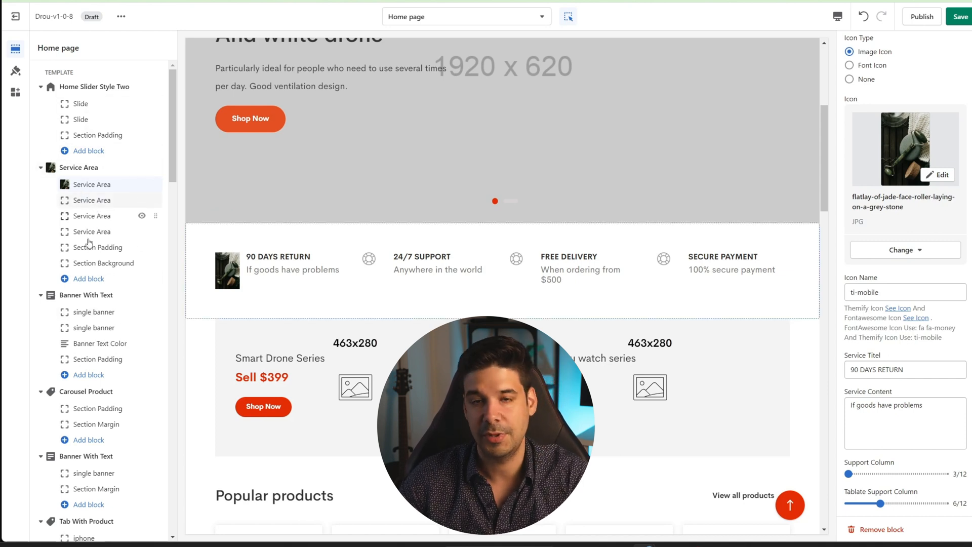
pyautogui.click(91, 202)
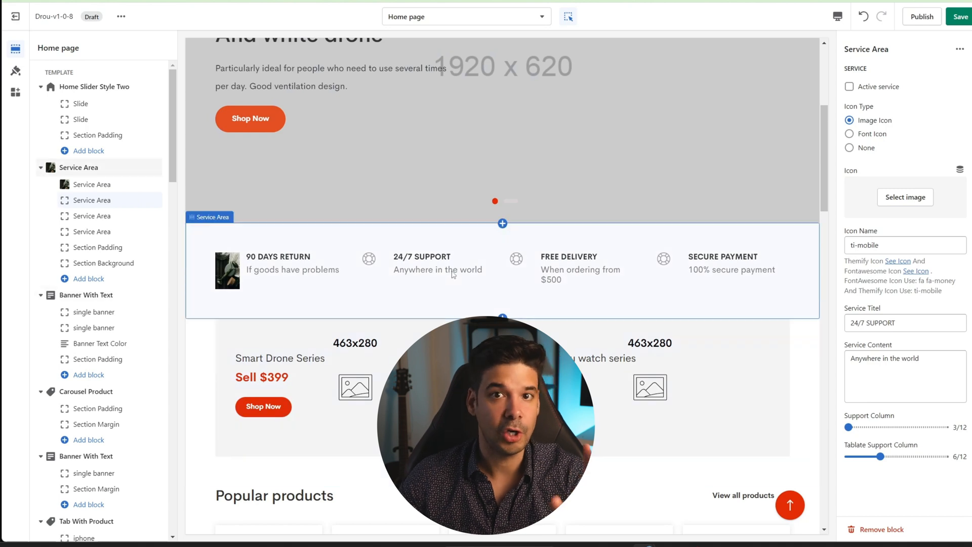
# Step: Open the theme-wide General Settings and look over the favicon, currency and search options
pyautogui.click(16, 74)
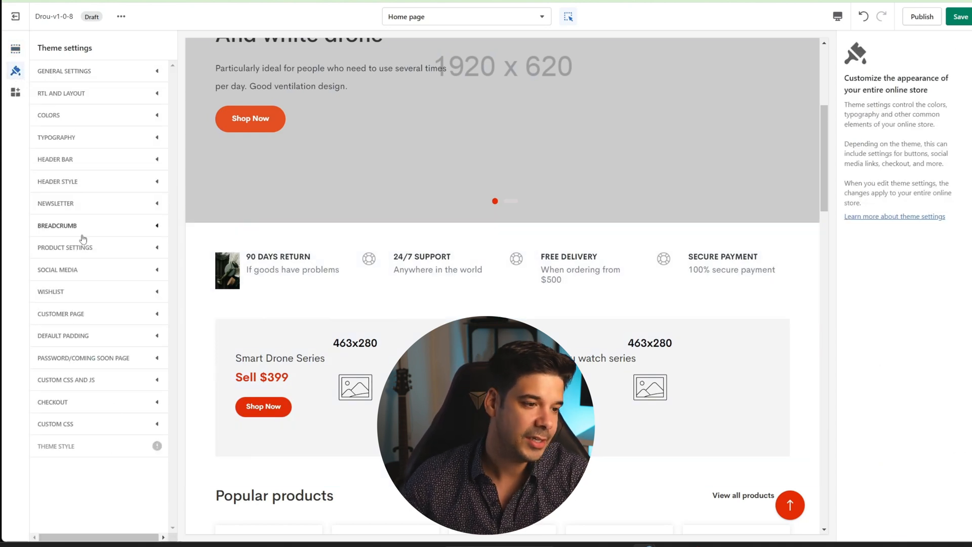
pyautogui.click(91, 71)
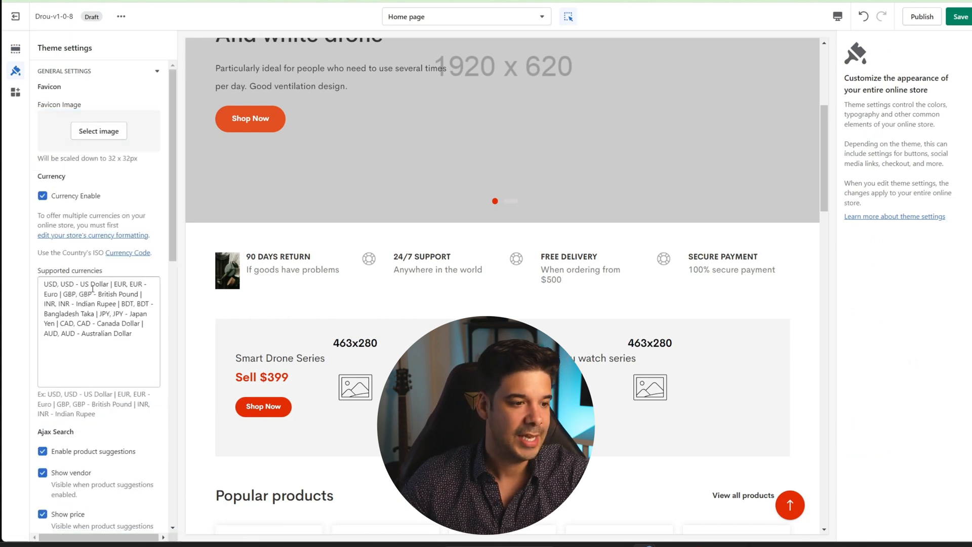
pyautogui.scroll(-3, 93, 289)
pyautogui.scroll(3, 97, 281)
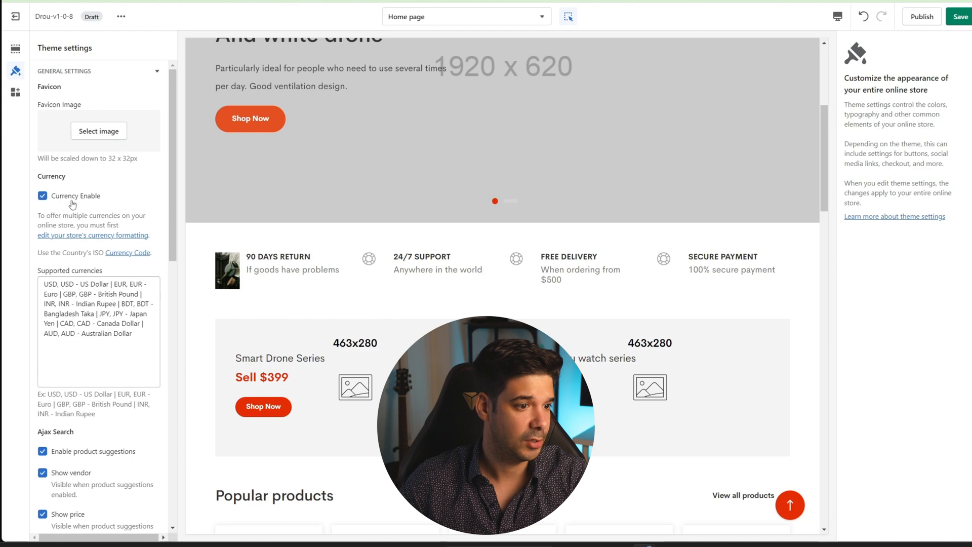
# Step: Inspect the USD currency selector in the store header preview, opening the header section's settings
pyautogui.scroll(5, 366, 196)
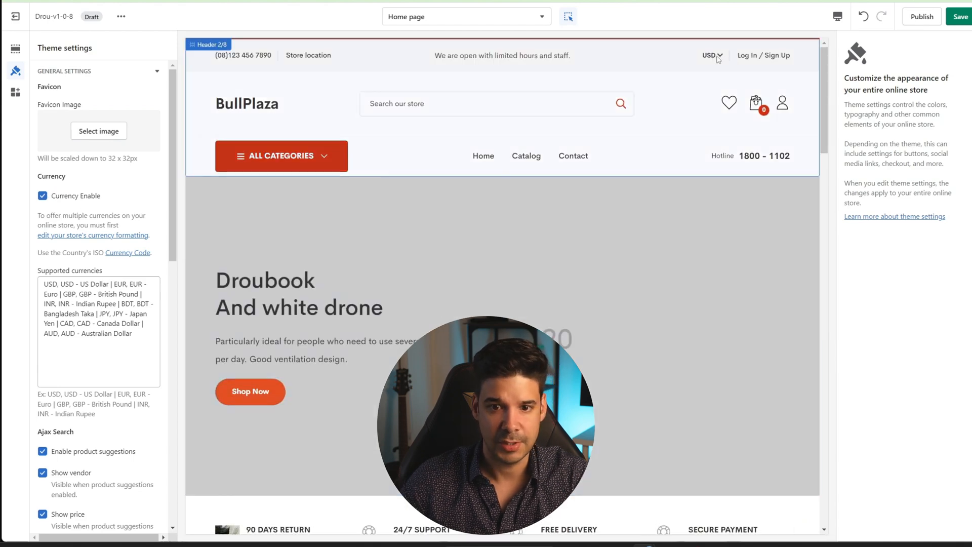
pyautogui.click(635, 211)
pyautogui.click(717, 57)
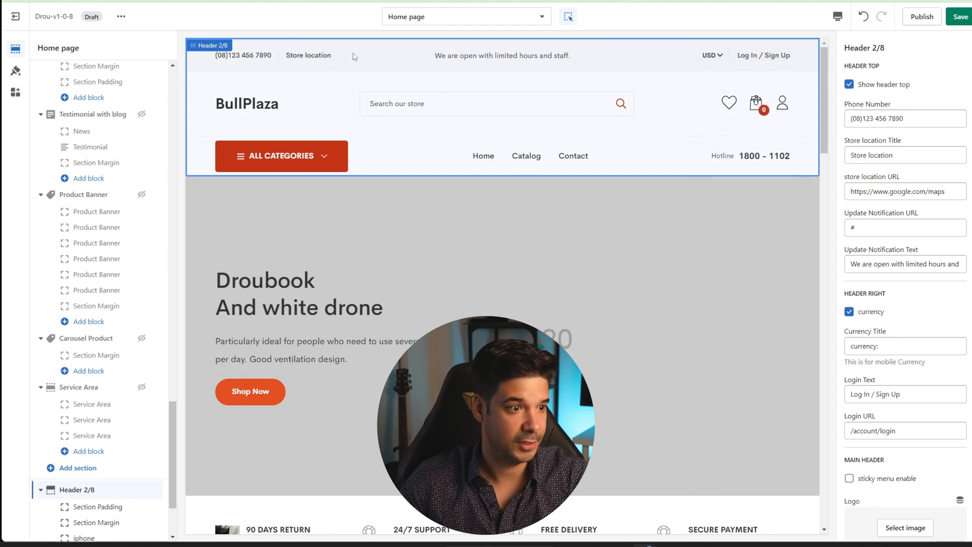
# Step: Return to the theme's General Settings and review the supported currencies, Ajax search and preloader options
pyautogui.click(16, 70)
pyautogui.scroll(-3, 89, 234)
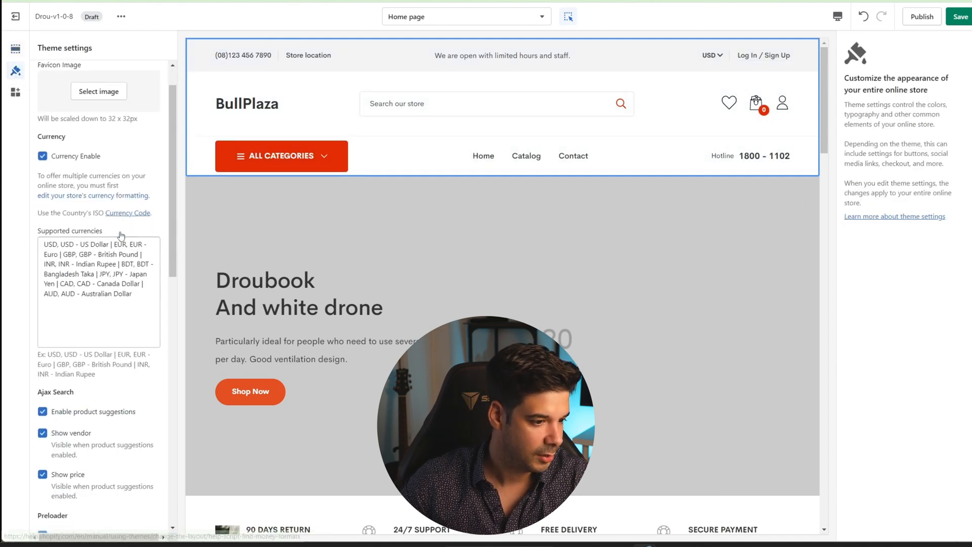
pyautogui.scroll(-2, 88, 234)
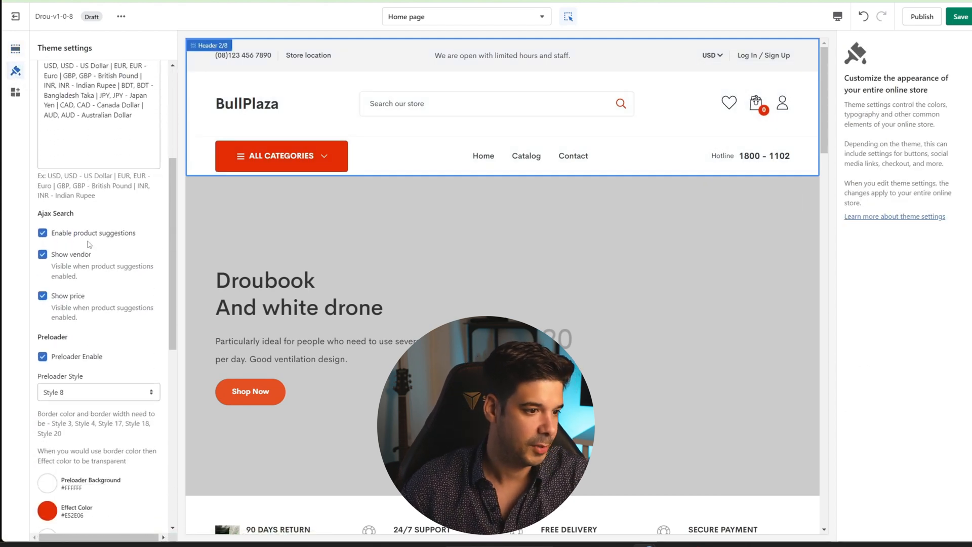
pyautogui.scroll(-2, 78, 317)
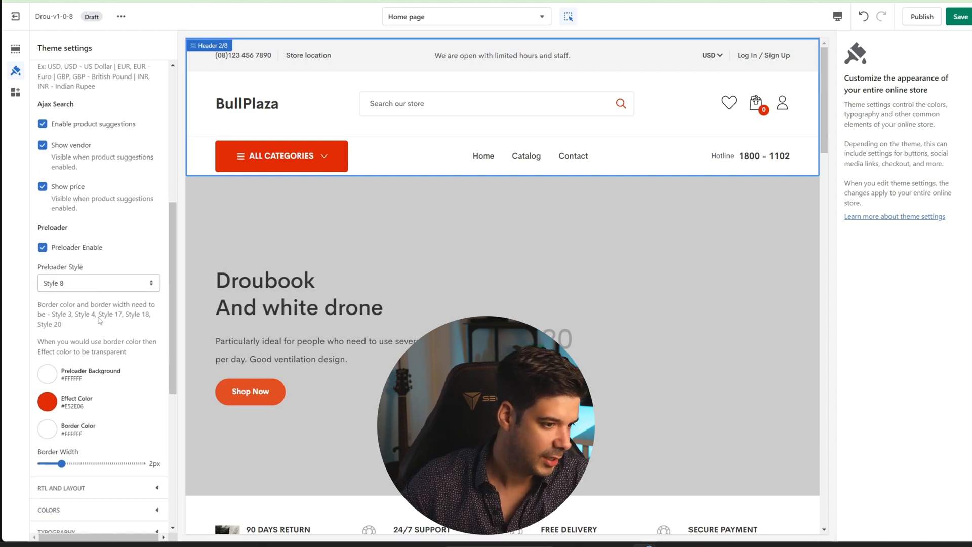
pyautogui.scroll(-1, 68, 323)
# Step: Examine the available preloader styles along with the preloader's color and border width settings, leaving the style unchanged
pyautogui.click(68, 229)
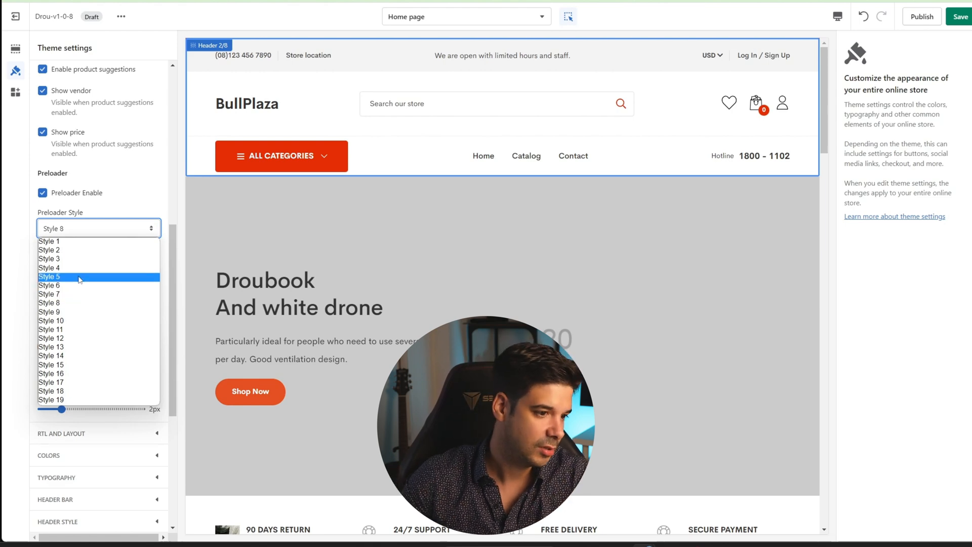
pyautogui.click(151, 203)
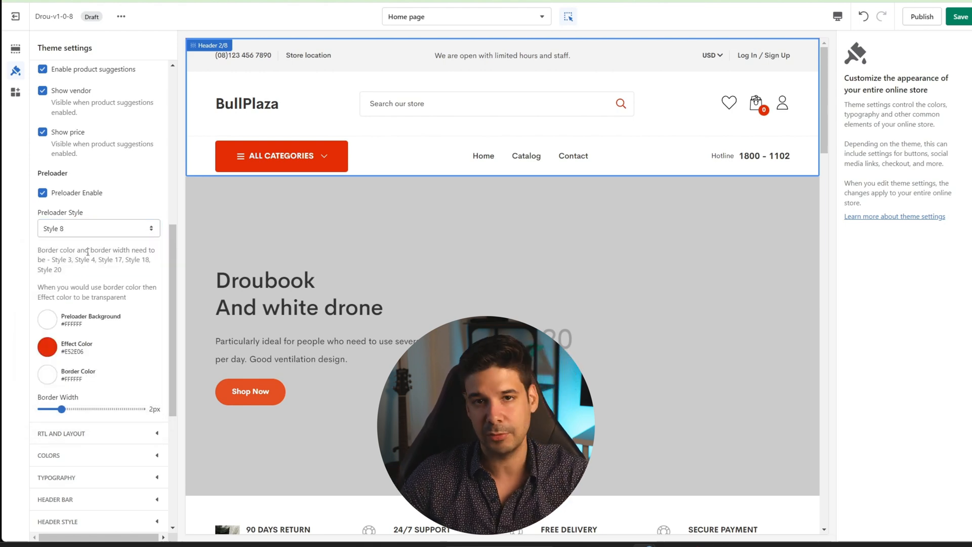
pyautogui.scroll(-2, 81, 299)
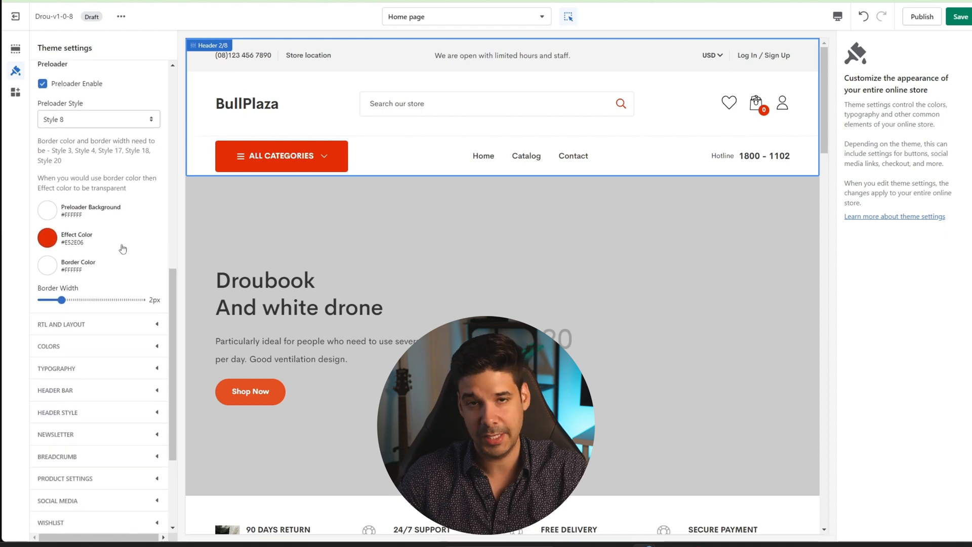
pyautogui.scroll(1, 102, 217)
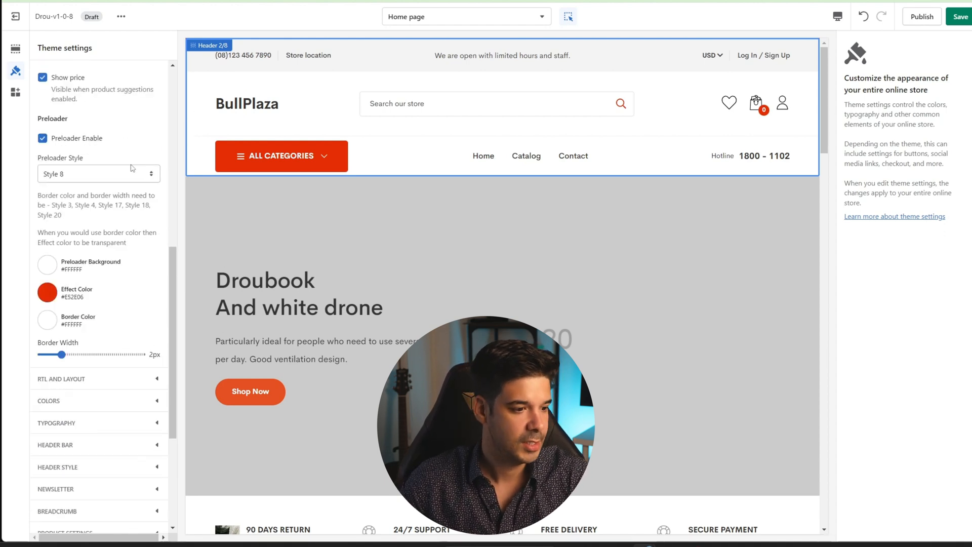
pyautogui.scroll(-2, 101, 228)
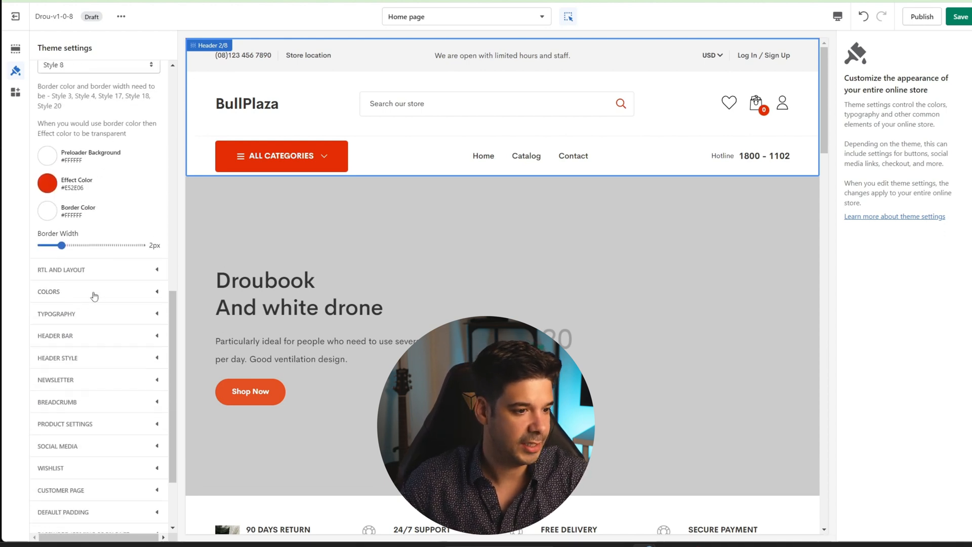
# Step: Examine the theme's color settings, including the product, mini cart, button and Scroll Top Button colors
pyautogui.click(94, 296)
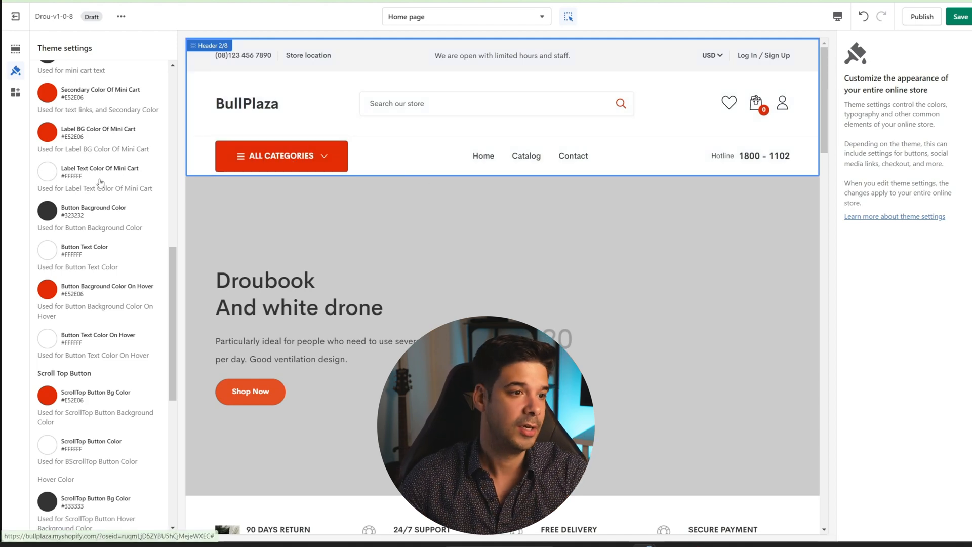
pyautogui.scroll(4, 130, 185)
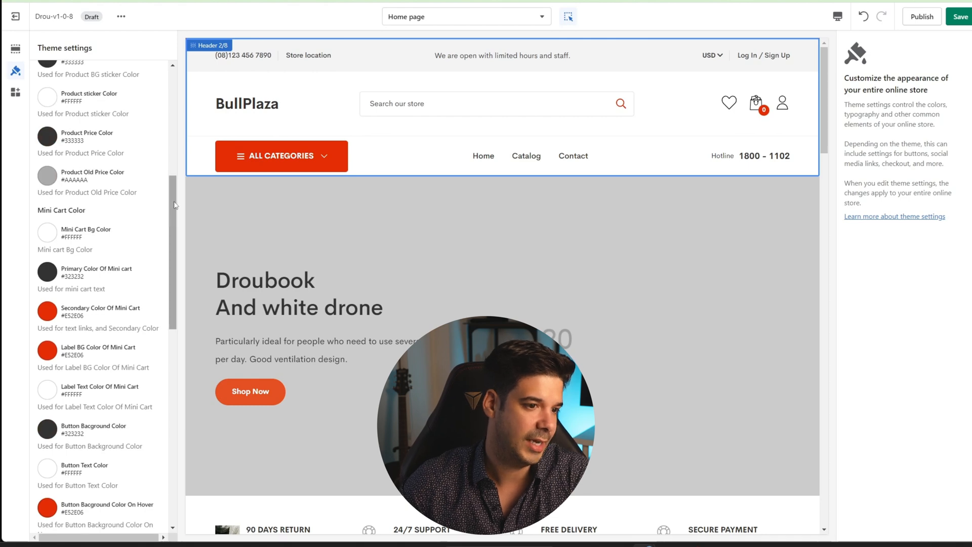
pyautogui.scroll(-6, 131, 185)
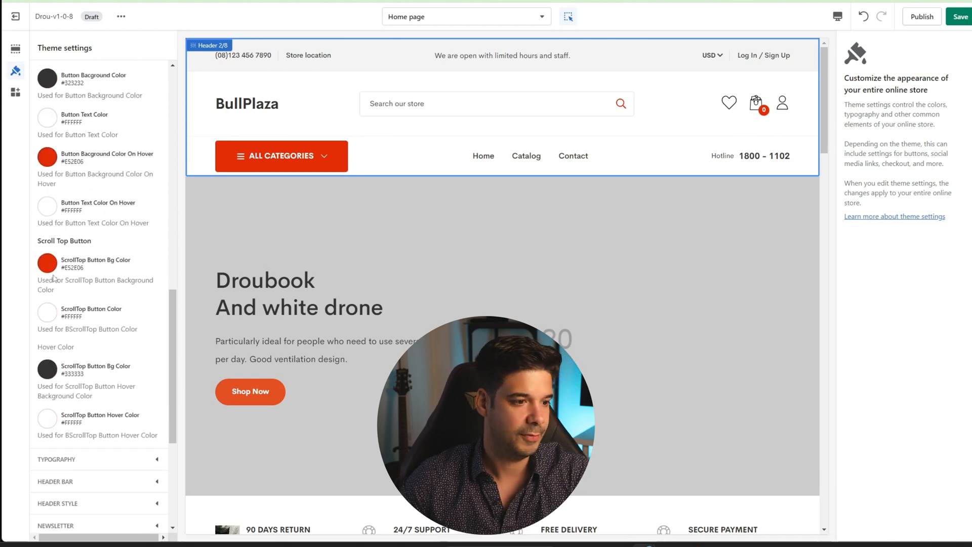
pyautogui.scroll(-4, 86, 201)
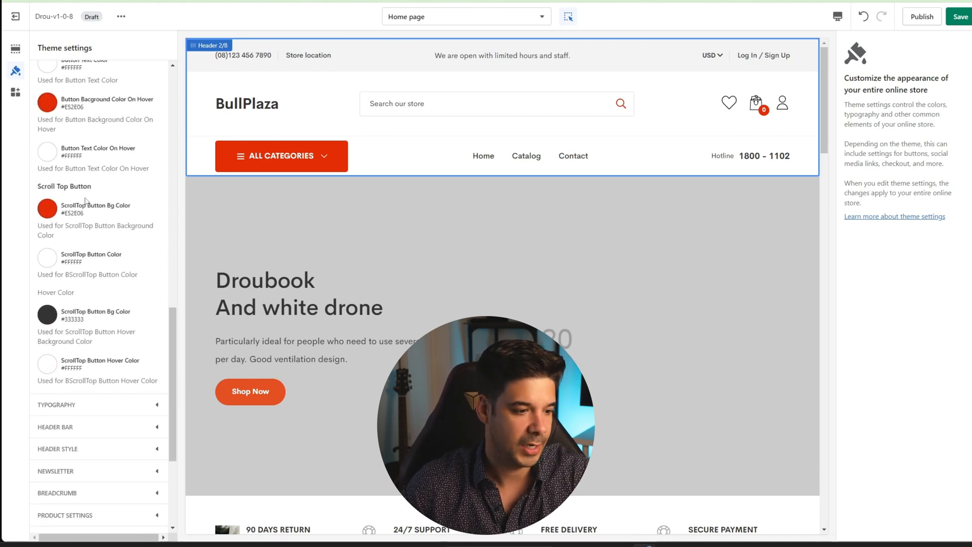
# Step: Review the theme's typography fonts and the checkout banner and logo options
pyautogui.click(95, 239)
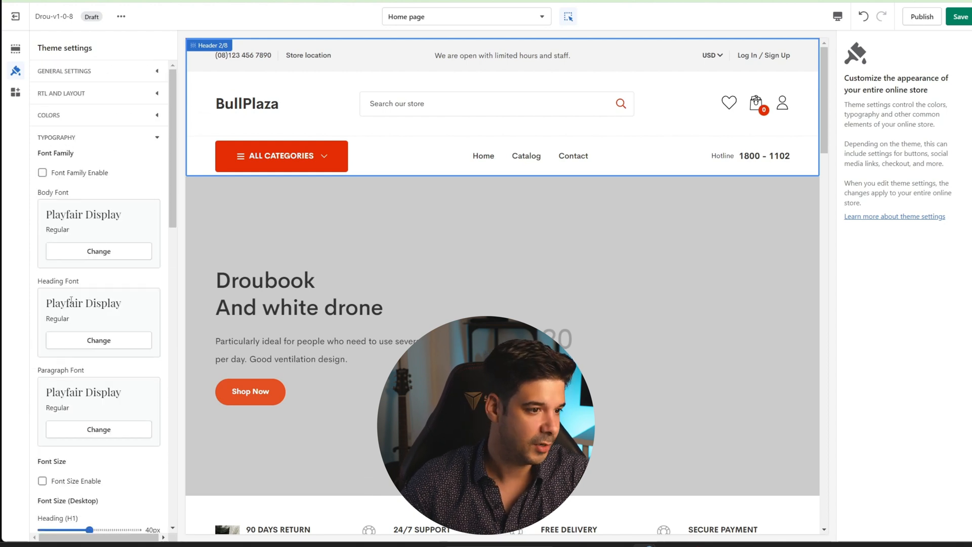
pyautogui.click(95, 138)
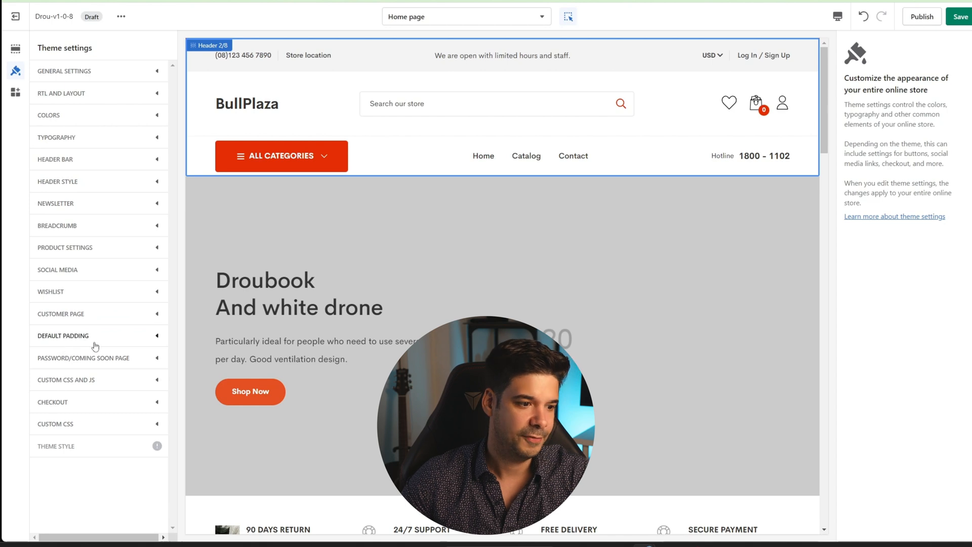
pyautogui.click(60, 400)
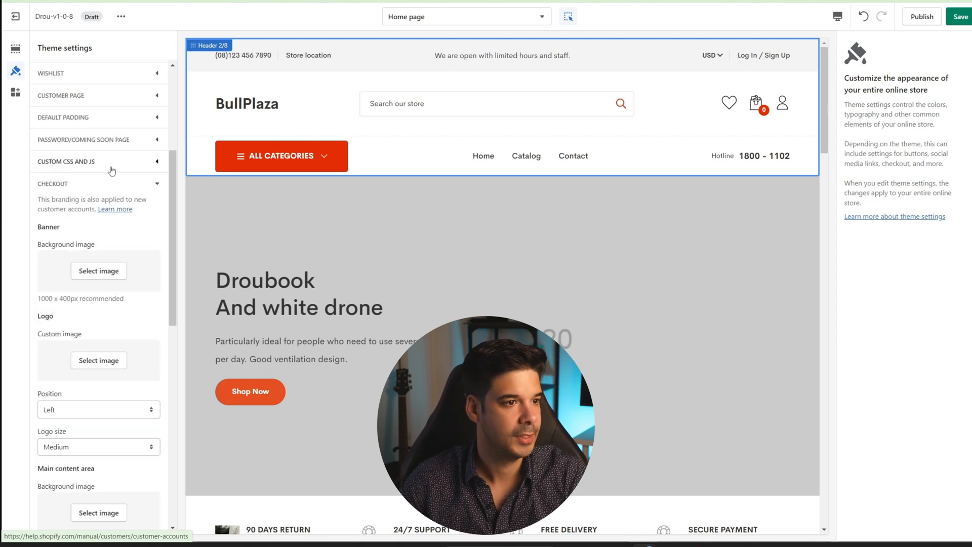
# Step: Return to the home page section list and look over the page preview from the slider to the product sections
pyautogui.click(16, 50)
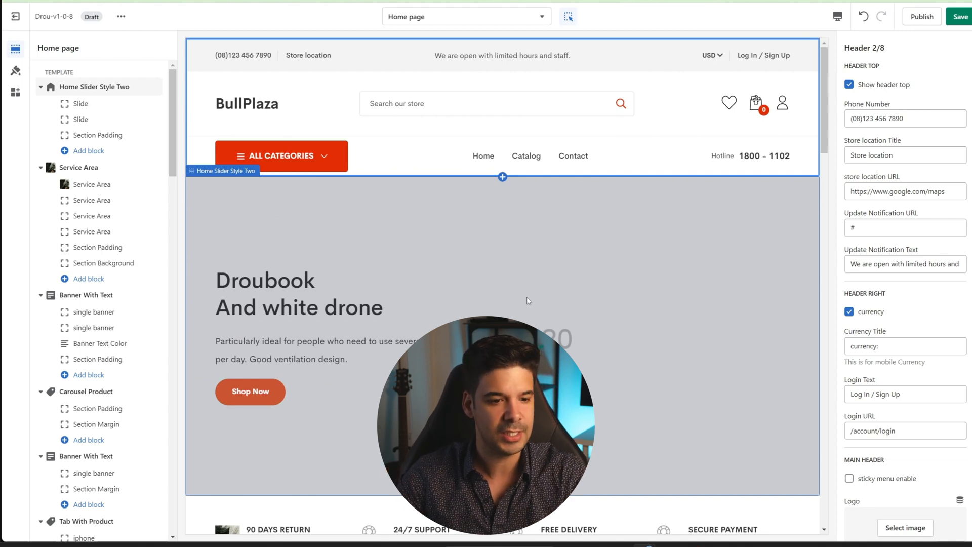
pyautogui.scroll(-10, 532, 294)
pyautogui.scroll(-6, 531, 292)
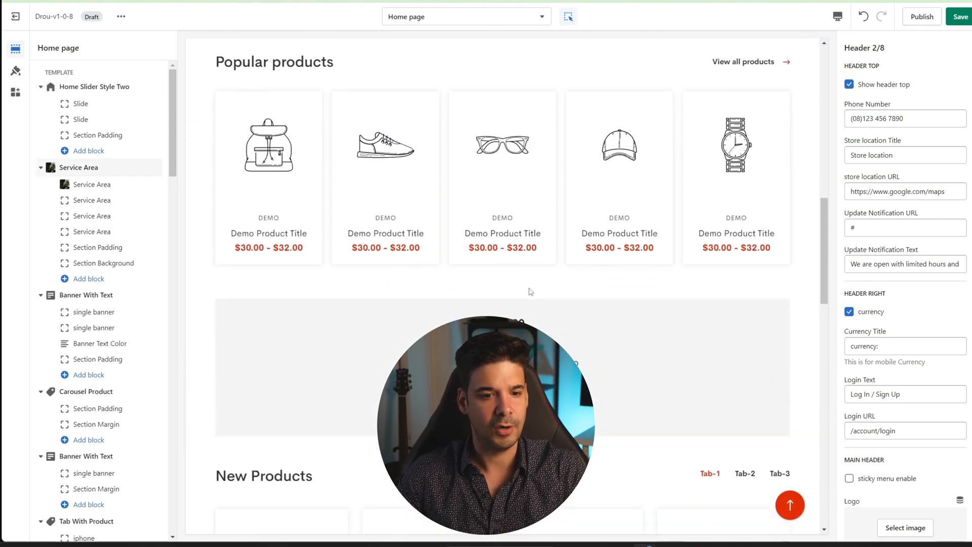
pyautogui.scroll(6, 528, 304)
pyautogui.scroll(10, 528, 305)
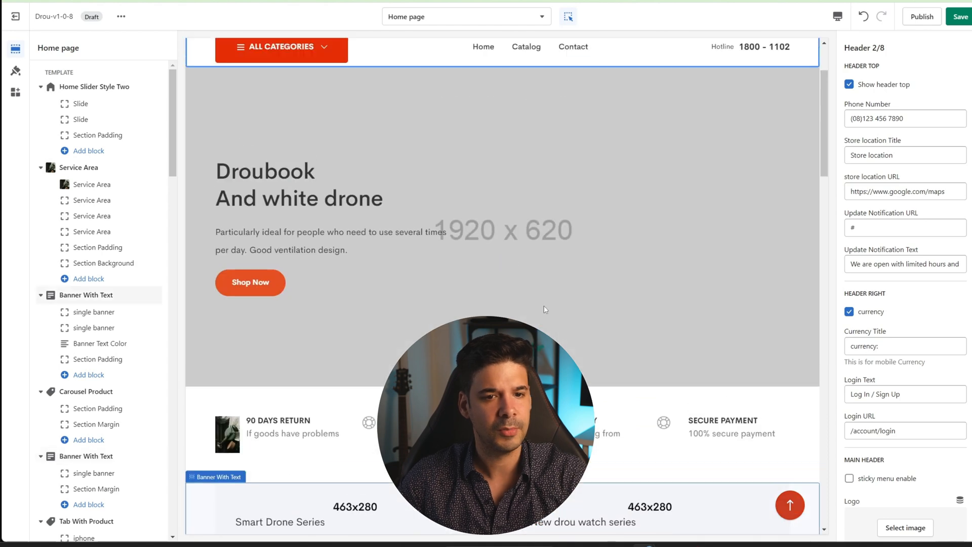
# Step: Switch the theme's header style to Header 1
pyautogui.click(494, 314)
pyautogui.click(300, 81)
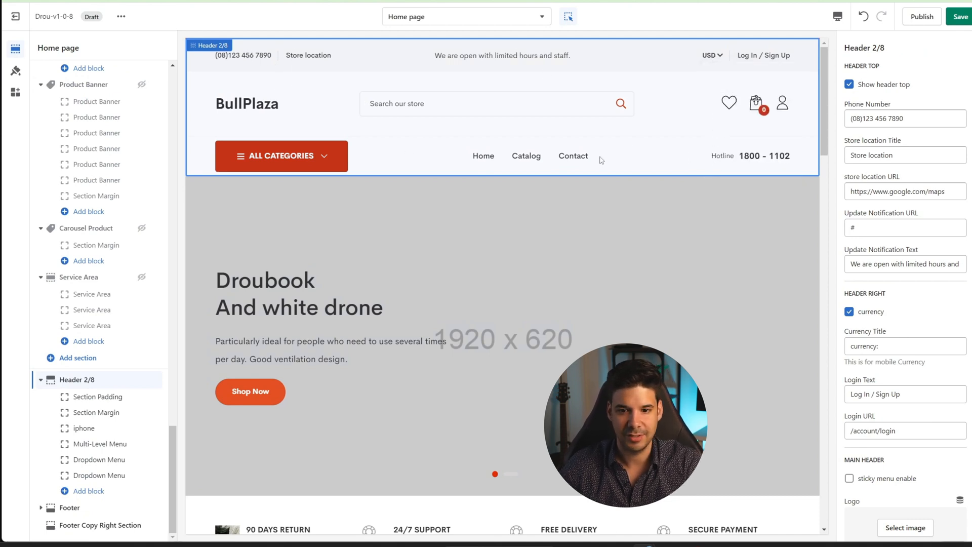
pyautogui.click(16, 71)
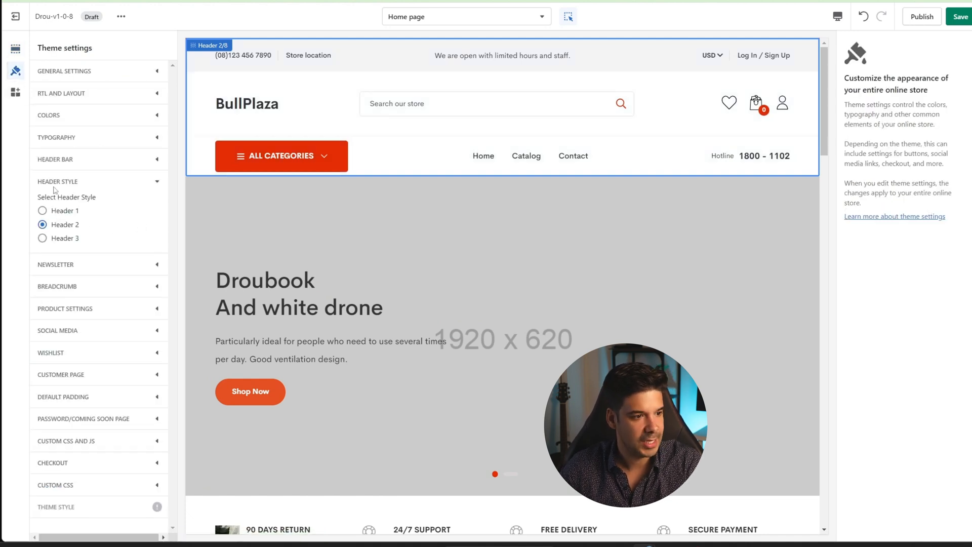
pyautogui.click(43, 212)
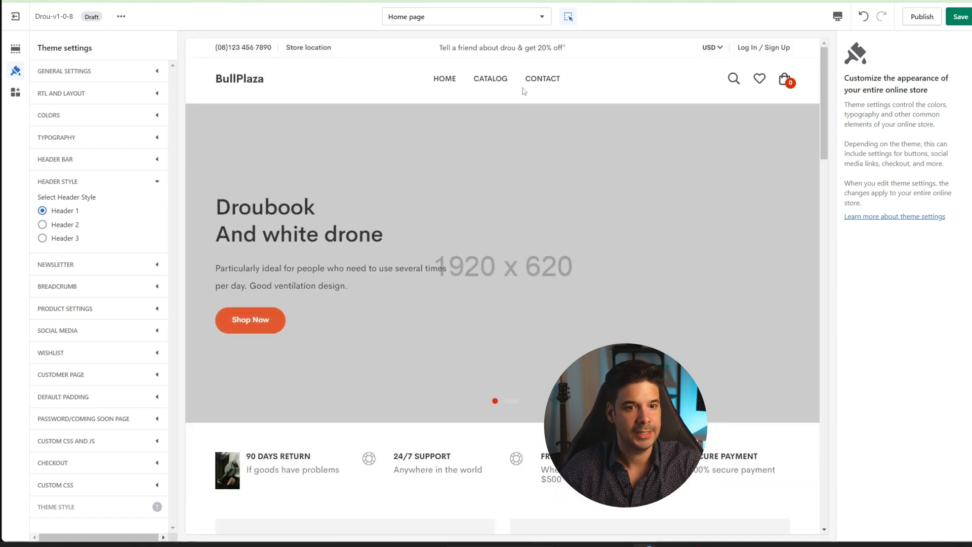
# Step: Add the tesla-logo-png-2258 image as the Header 1/3 section's logo and set its custom width to 180px
pyautogui.click(15, 50)
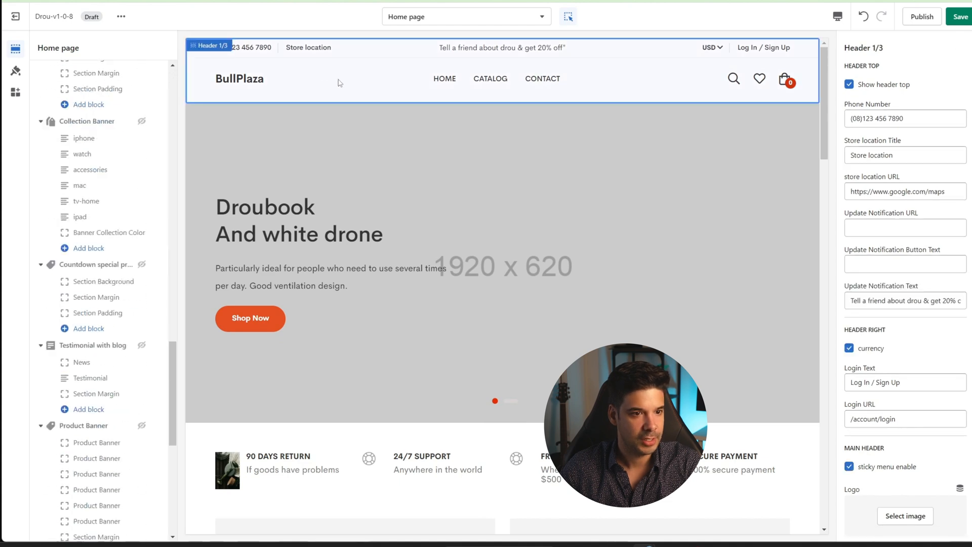
pyautogui.scroll(-8, 99, 324)
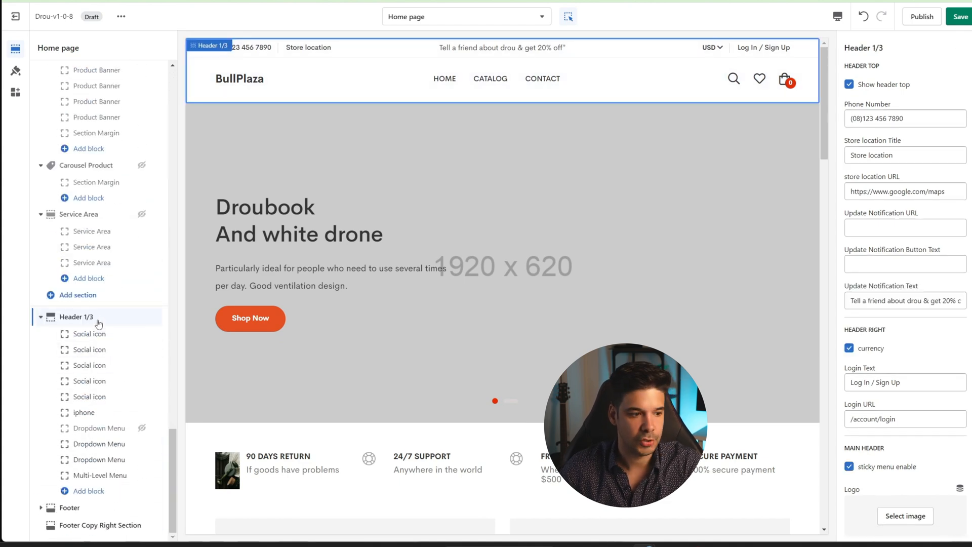
pyautogui.scroll(-5, 935, 261)
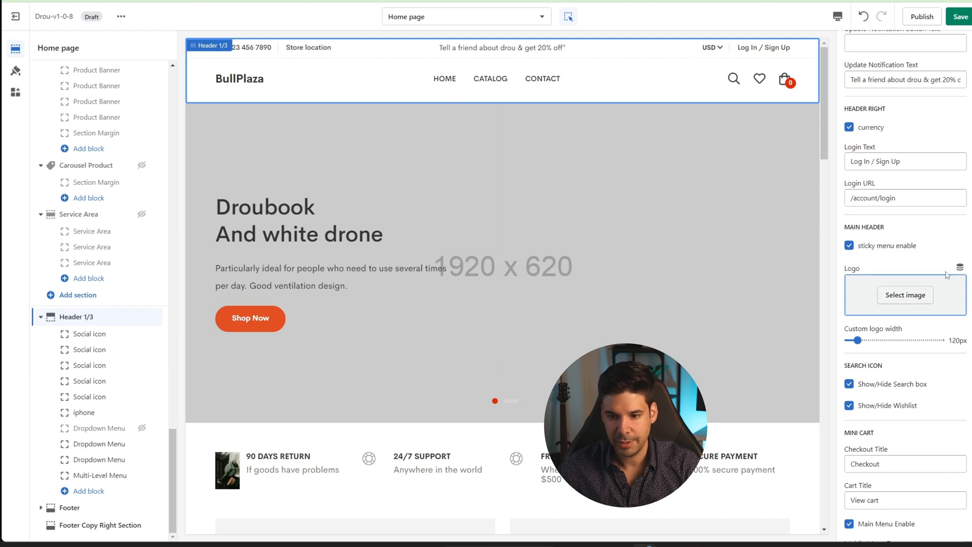
pyautogui.moveTo(971, 299); pyautogui.dragTo(885, 299)
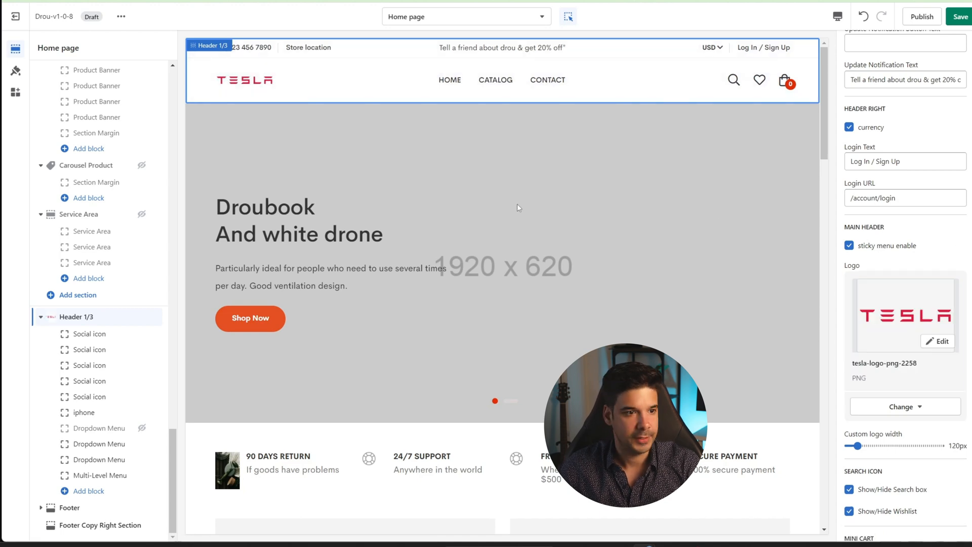
pyautogui.moveTo(857, 446); pyautogui.dragTo(880, 445)
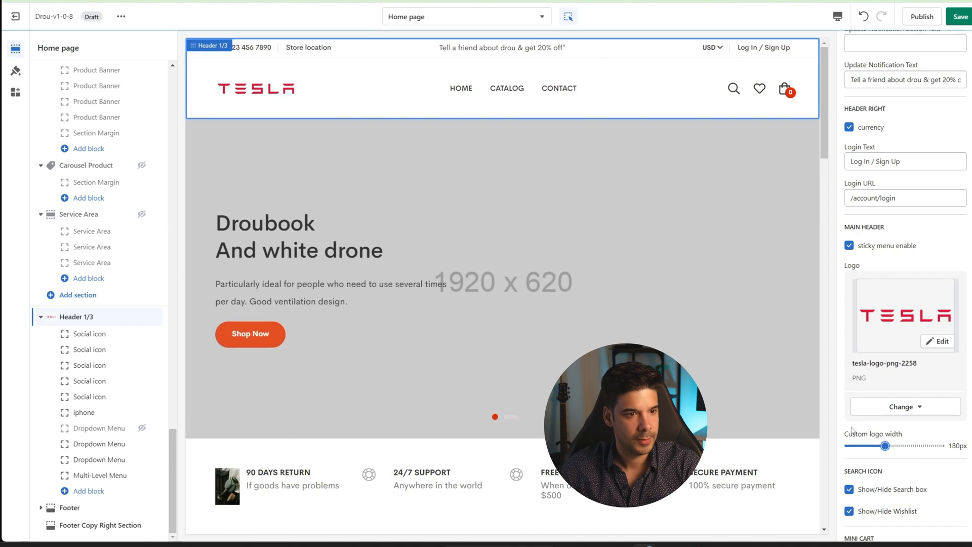
# Step: Hide the search box and wishlist icons in the Header 1/3 section
pyautogui.scroll(-2, 859, 380)
pyautogui.click(849, 374)
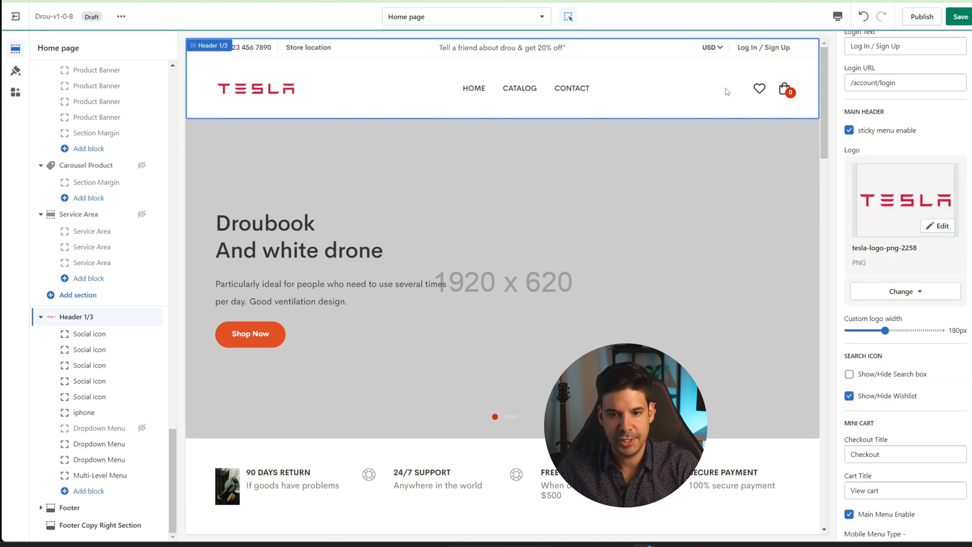
pyautogui.click(847, 398)
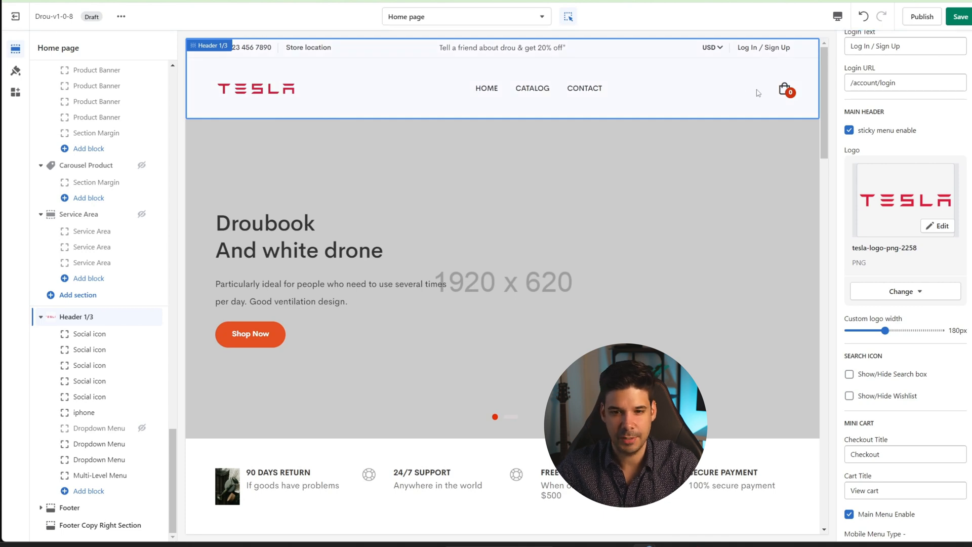
# Step: Preview the store in mobile view and inspect the Offcanvas navigation menu
pyautogui.scroll(-3, 906, 304)
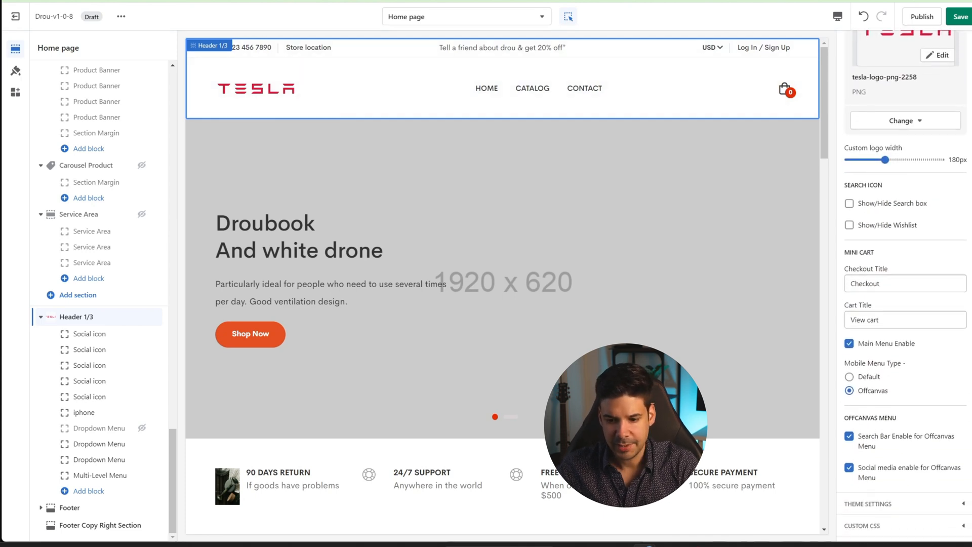
pyautogui.click(838, 19)
pyautogui.click(844, 40)
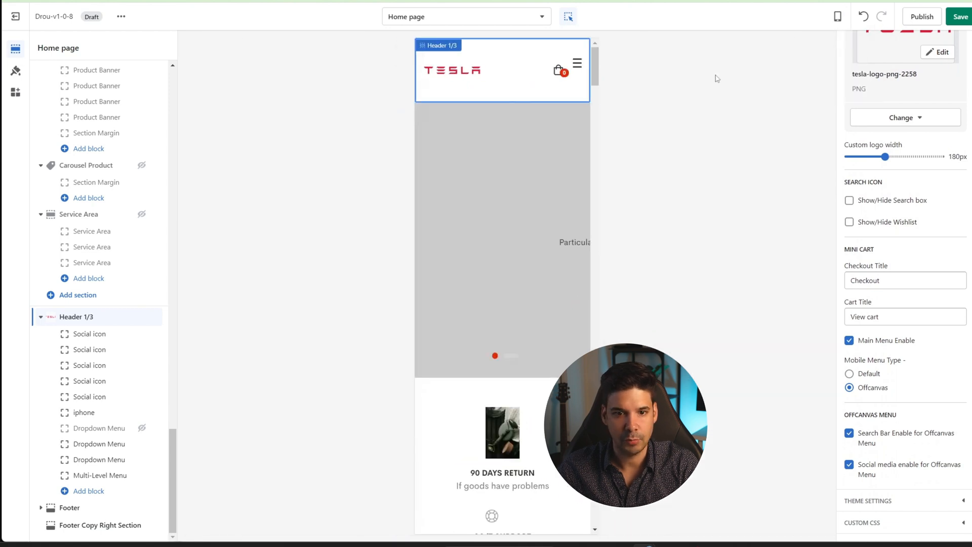
pyautogui.click(578, 63)
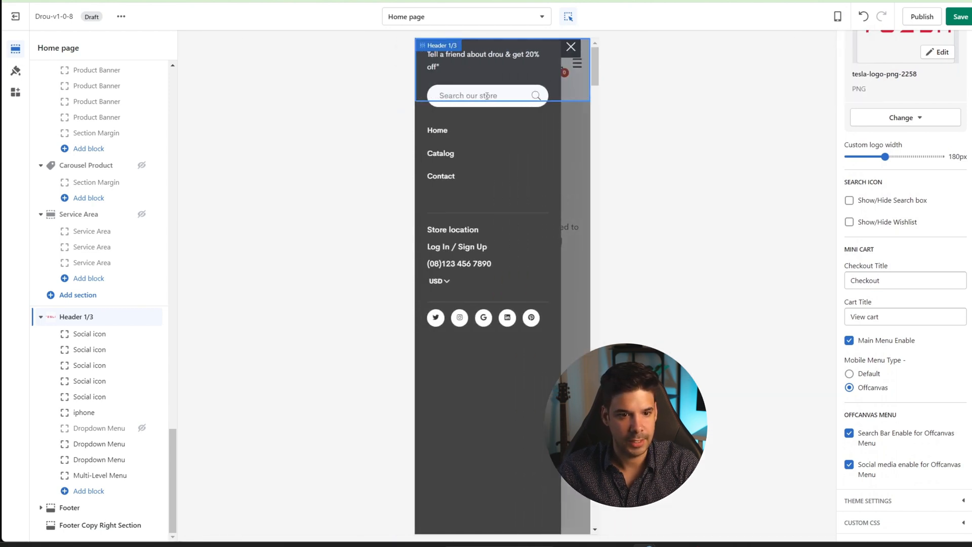
pyautogui.click(567, 46)
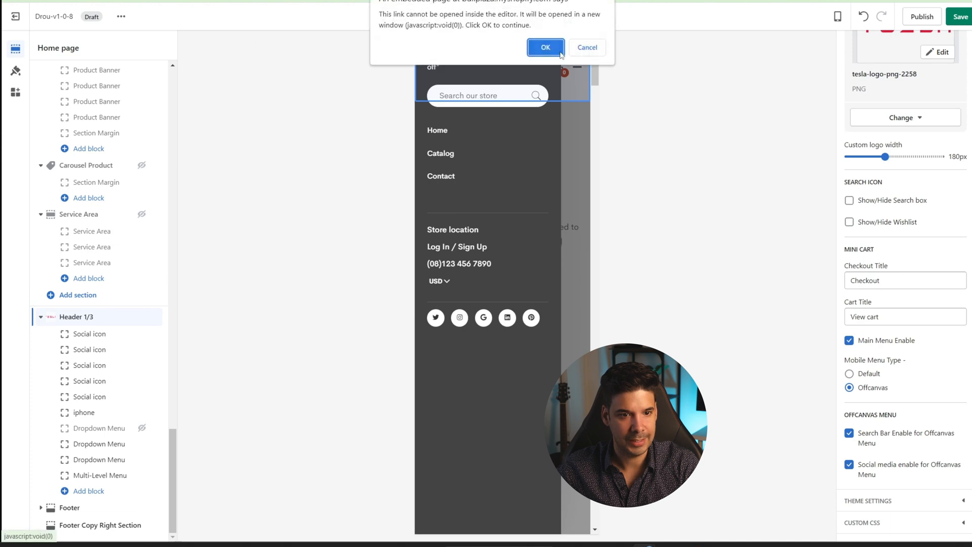
pyautogui.click(586, 45)
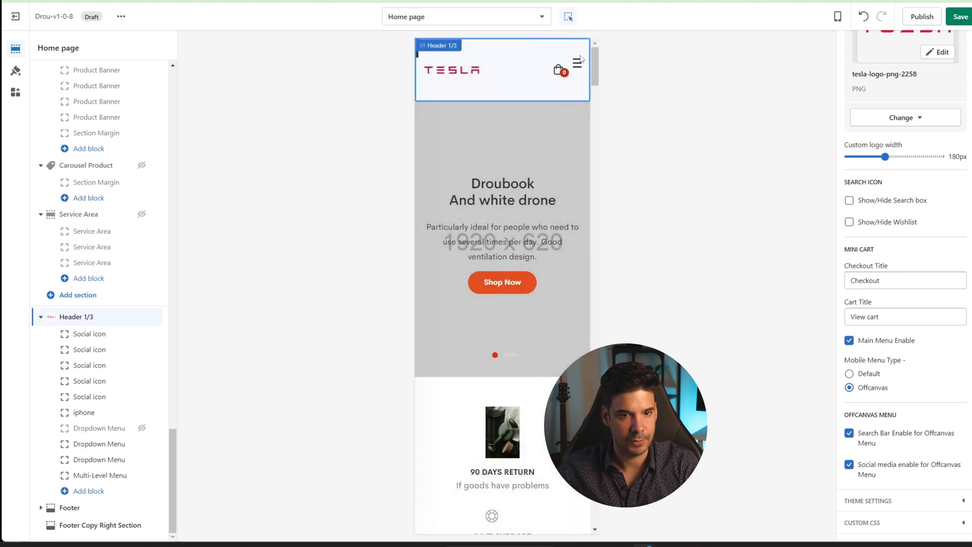
# Step: Try the Default mobile menu type, check its menu in the mobile preview, and restore the Offcanvas type
pyautogui.click(851, 375)
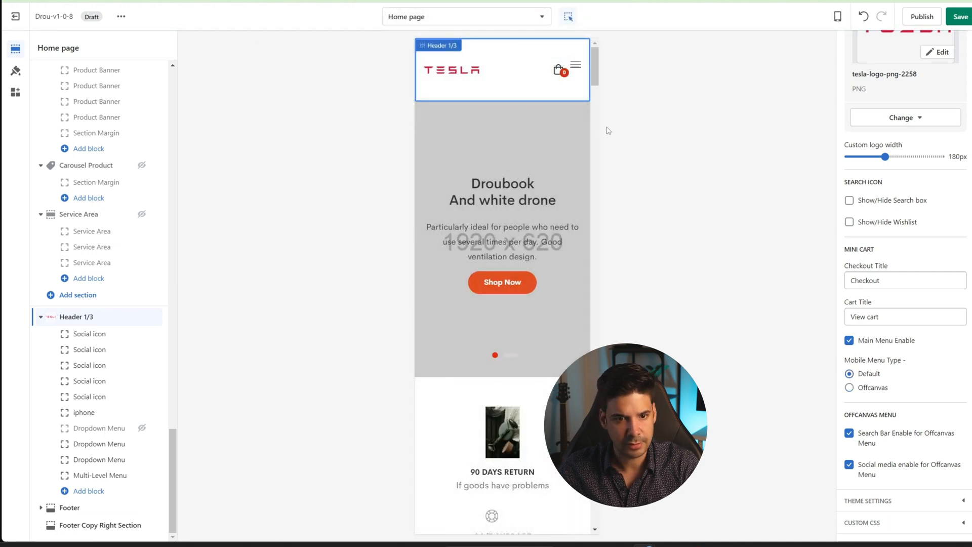
pyautogui.click(578, 68)
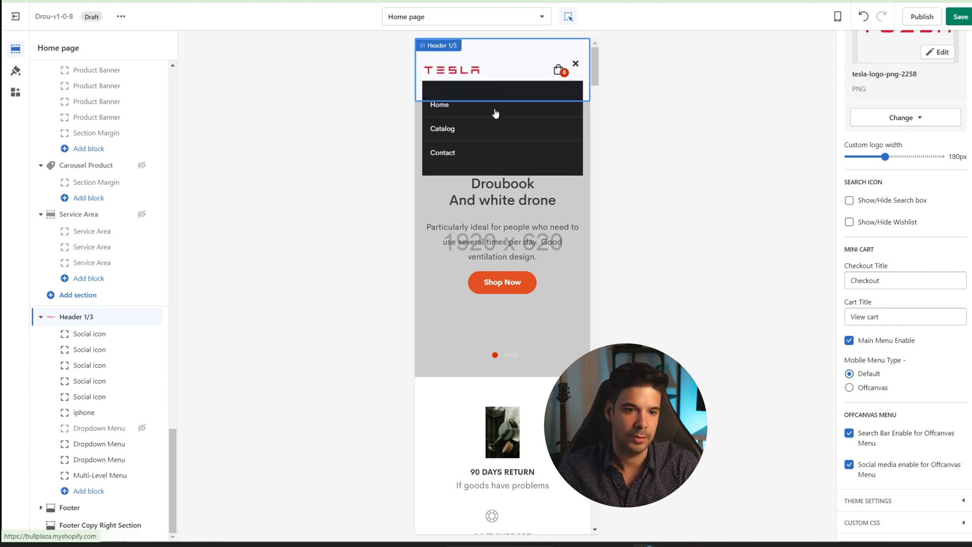
pyautogui.click(573, 67)
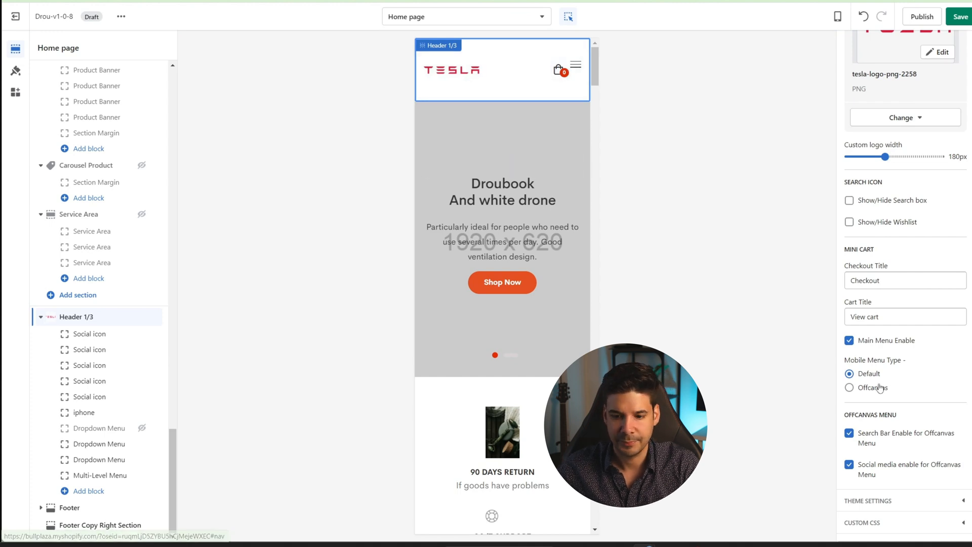
pyautogui.click(850, 388)
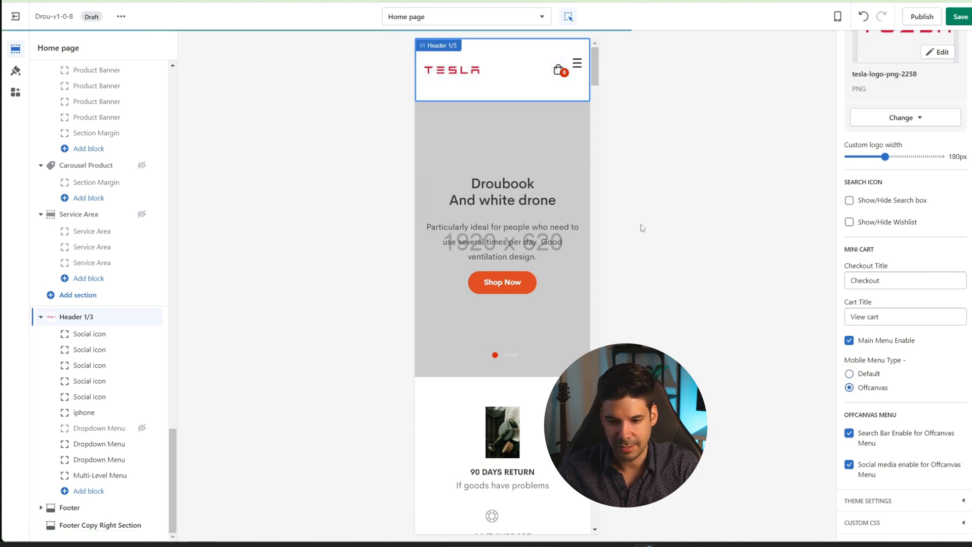
# Step: Recheck the header's Offcanvas menu in the mobile preview and try closing it
pyautogui.click(579, 66)
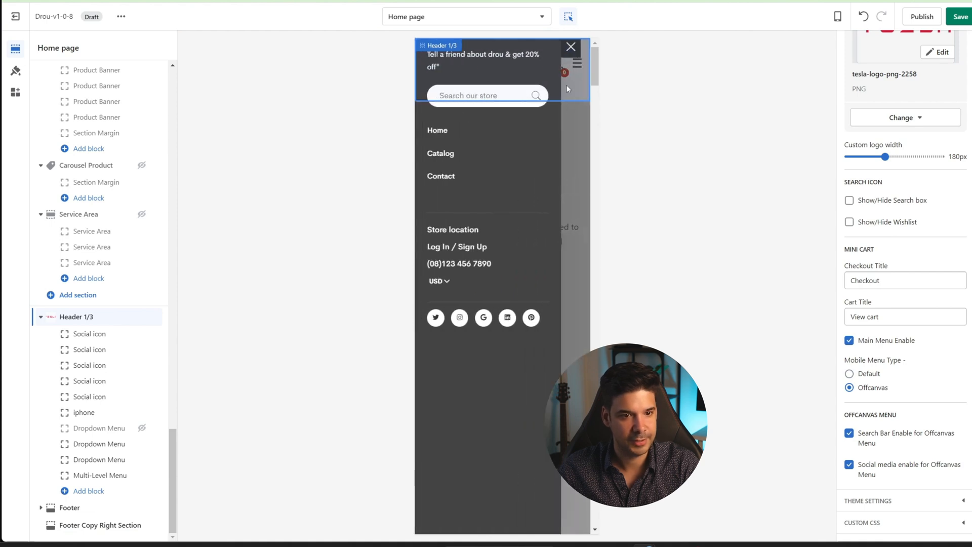
pyautogui.click(571, 50)
pyautogui.click(545, 45)
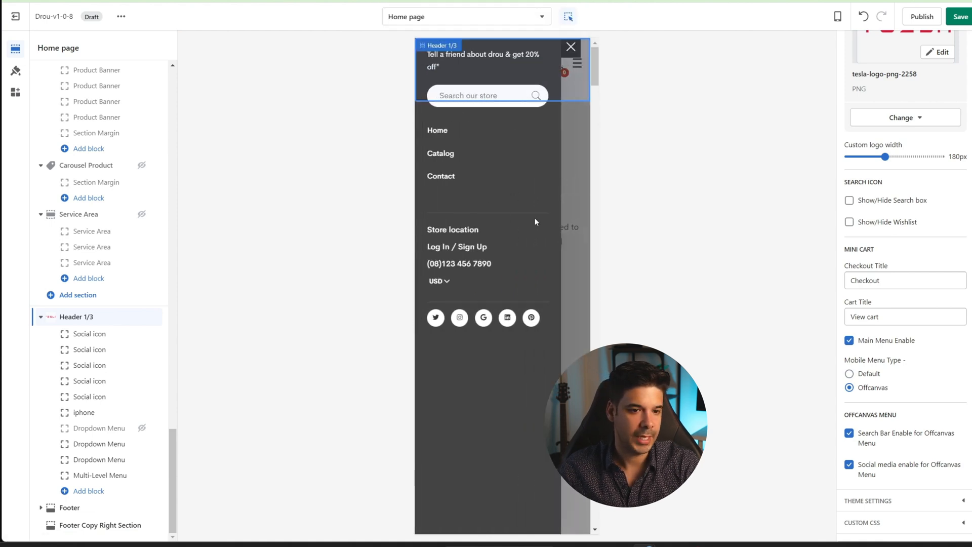
# Step: Return to the desktop preview and turn off the header top bar in the Header 1/3 section
pyautogui.click(838, 16)
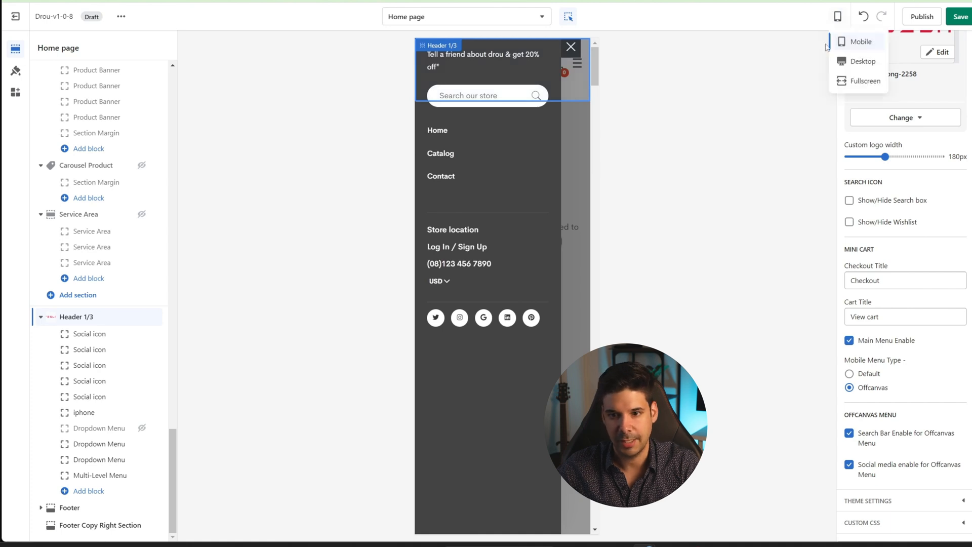
pyautogui.click(861, 62)
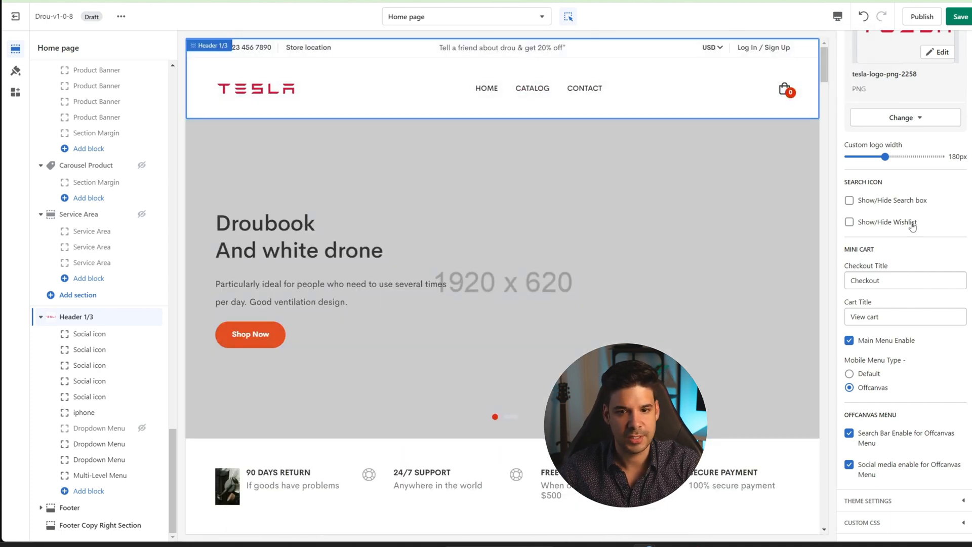
pyautogui.scroll(10, 906, 230)
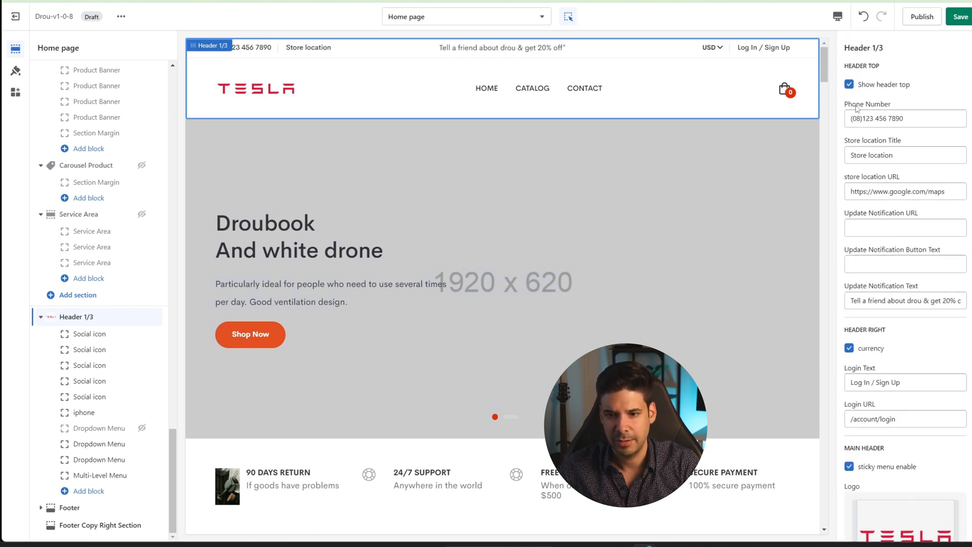
pyautogui.click(851, 85)
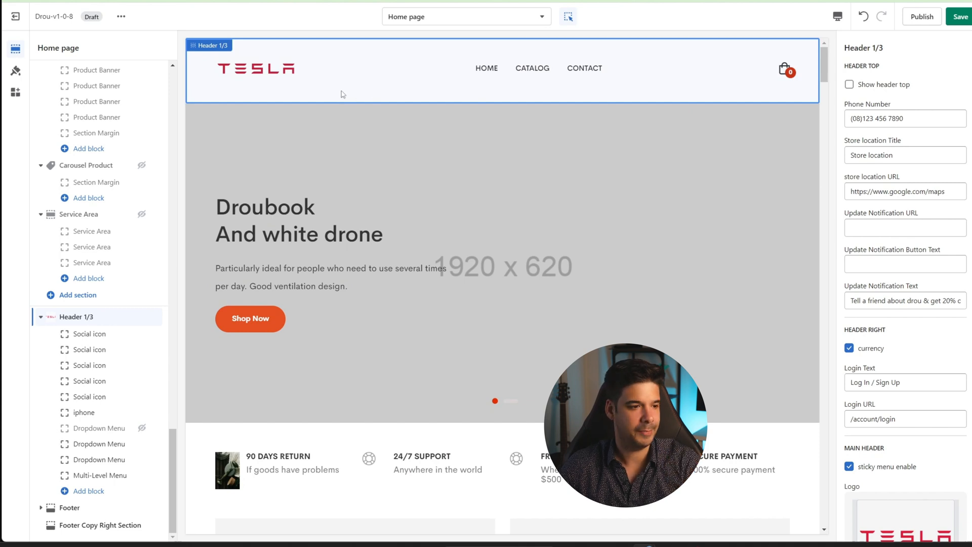
# Step: Try a black #000000 body background color in the theme's color settings and check it on the home page
pyautogui.click(15, 70)
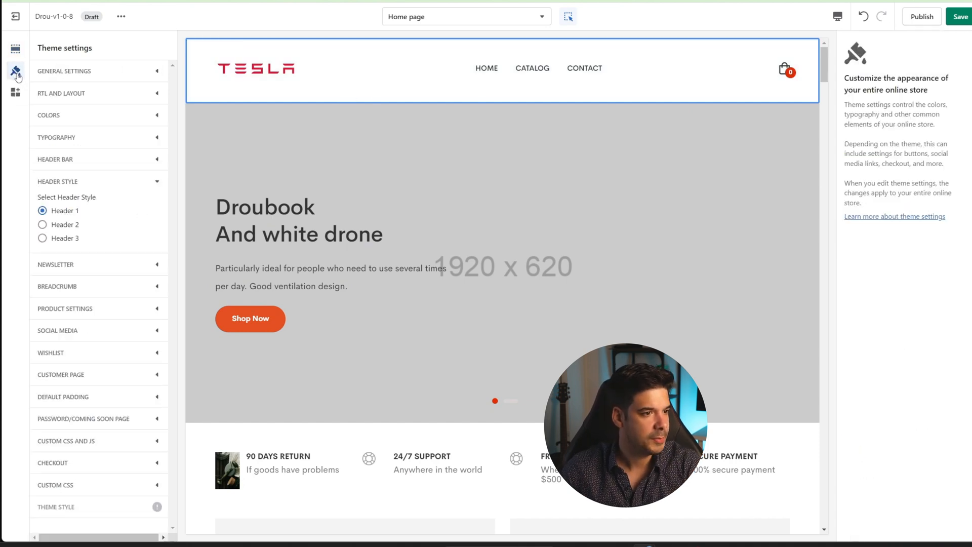
pyautogui.click(121, 115)
pyautogui.click(47, 192)
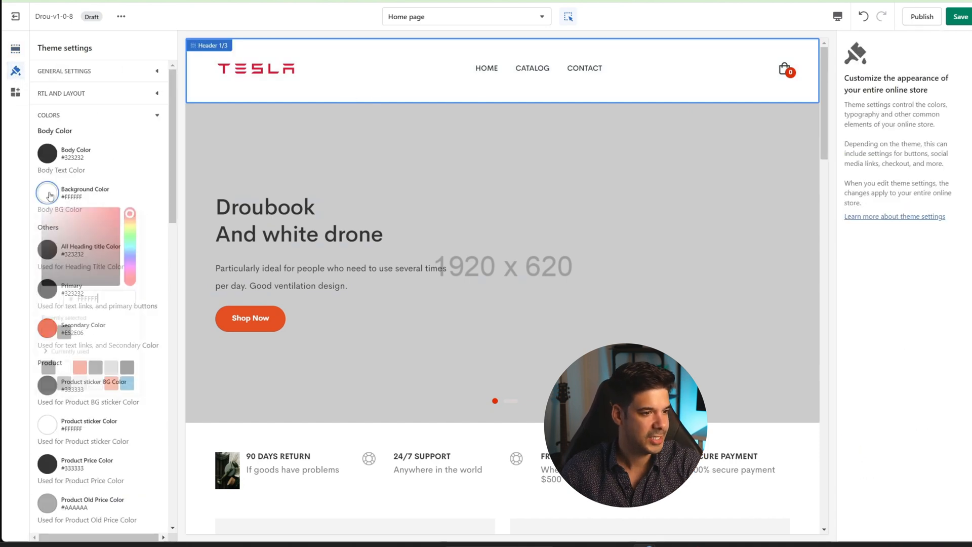
pyautogui.moveTo(56, 260); pyautogui.dragTo(40, 290)
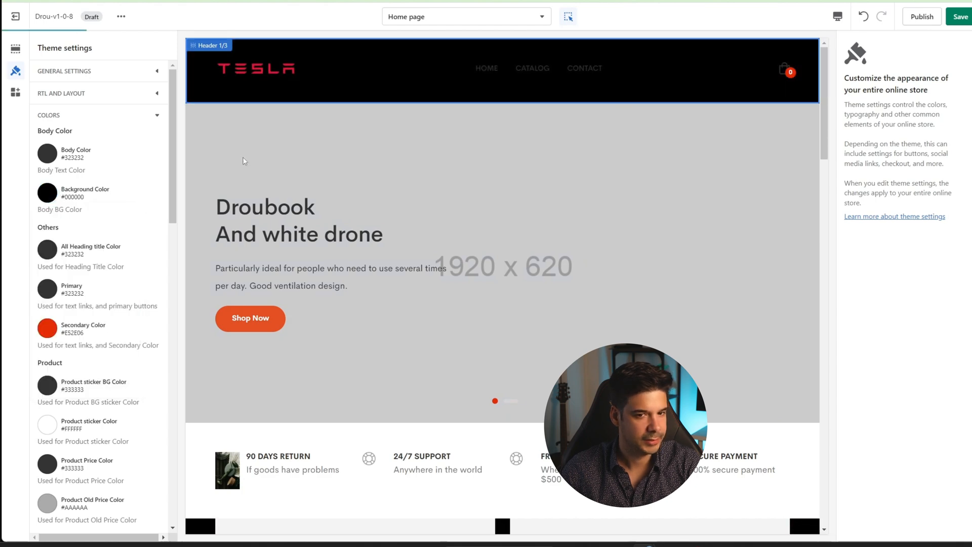
pyautogui.scroll(-3, 498, 247)
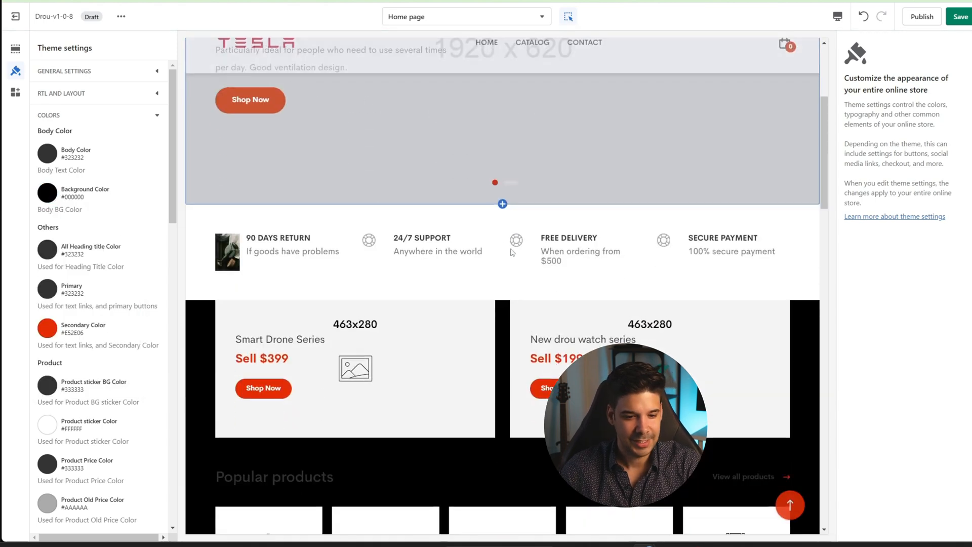
pyautogui.scroll(3, 499, 248)
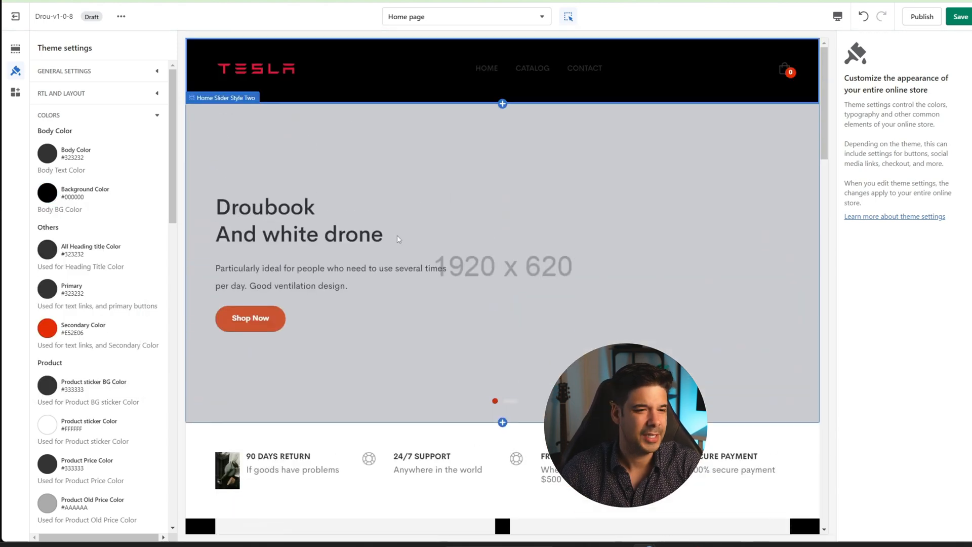
# Step: Restore the body background color to white #FFFFFF and look at the Body Color picker without changing it
pyautogui.click(48, 196)
pyautogui.click(63, 334)
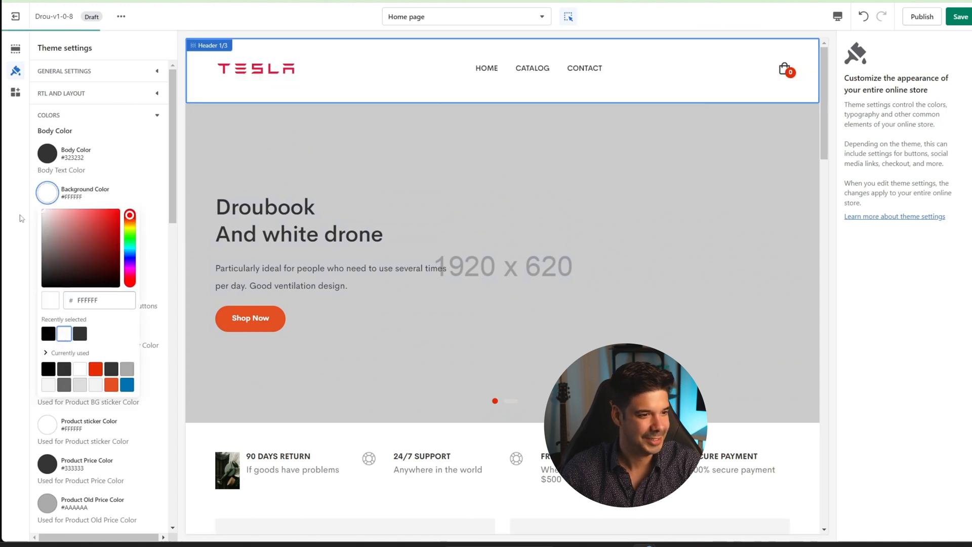
pyautogui.click(47, 154)
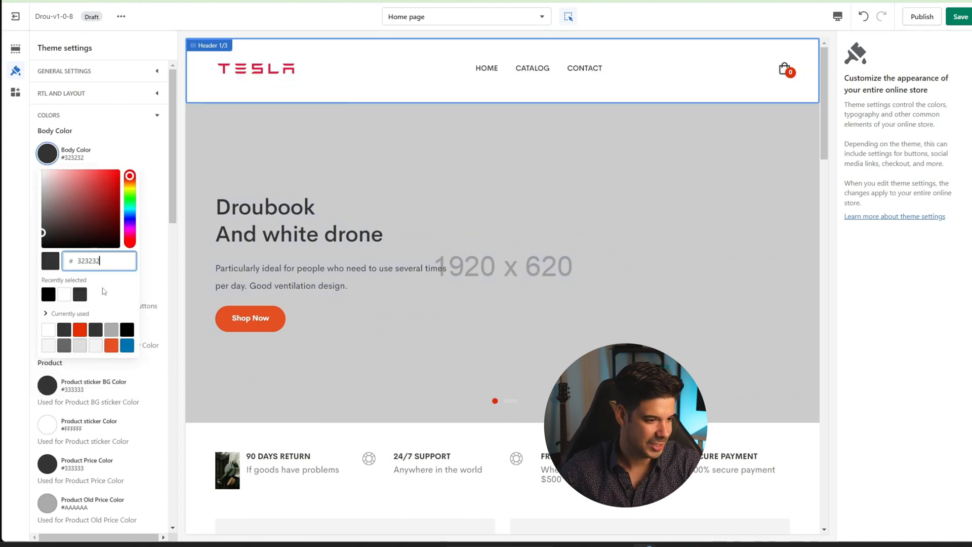
pyautogui.click(159, 159)
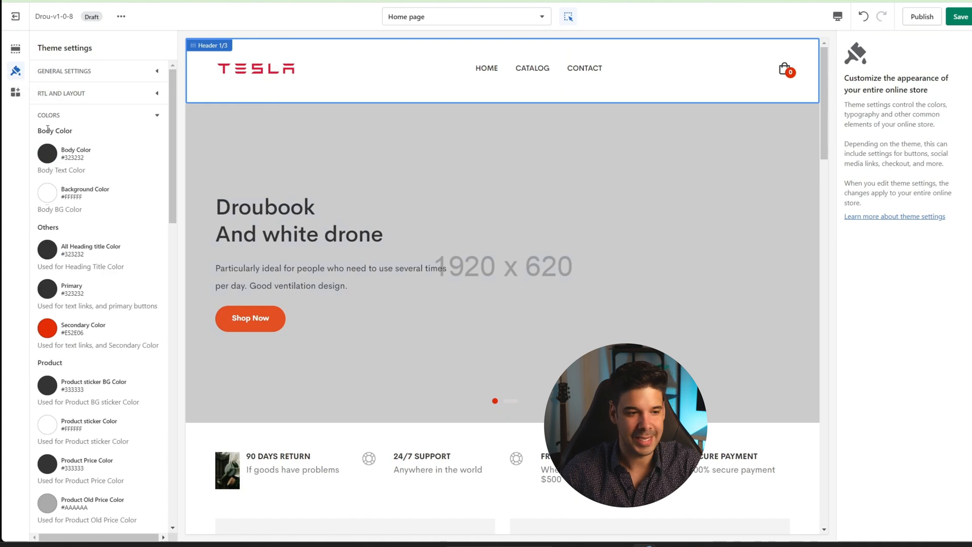
# Step: Set the Homepage-Model-S-Desktop picture as the image of the first slide in the Home Slider Style Two section
pyautogui.click(15, 49)
pyautogui.click(334, 147)
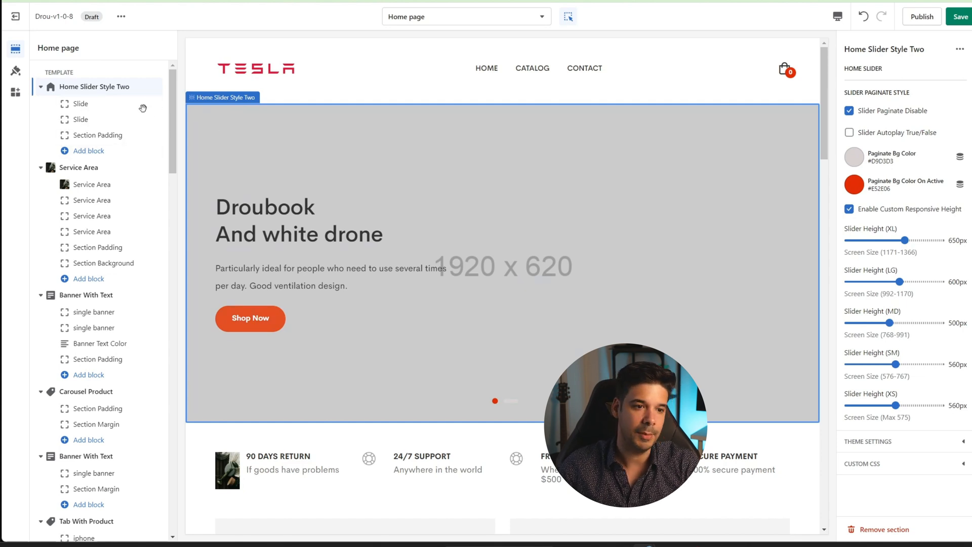
pyautogui.click(81, 110)
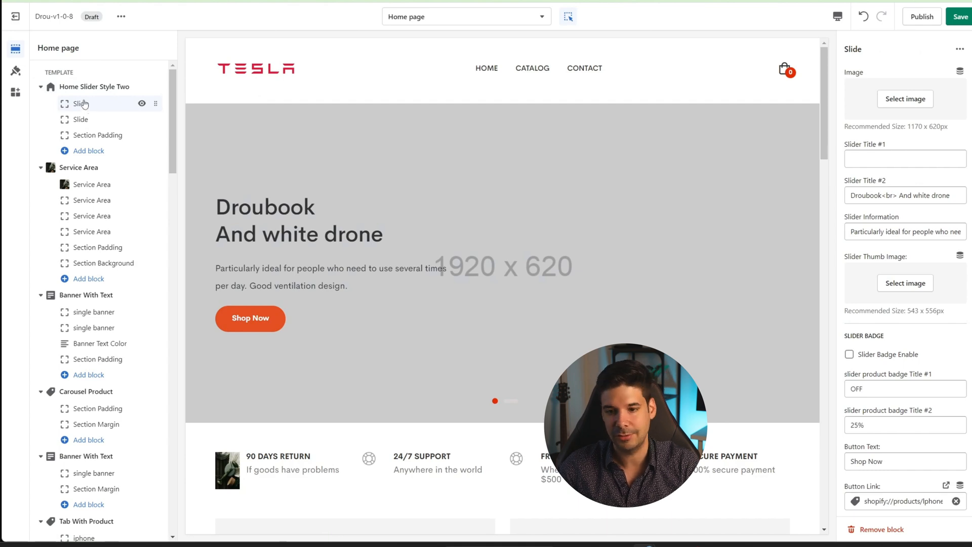
pyautogui.scroll(-6, 928, 145)
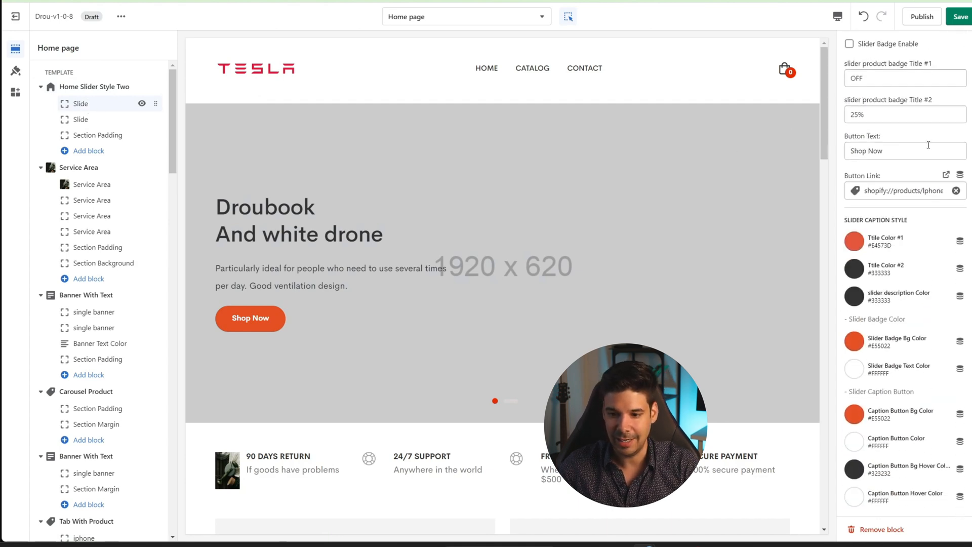
pyautogui.scroll(6, 923, 308)
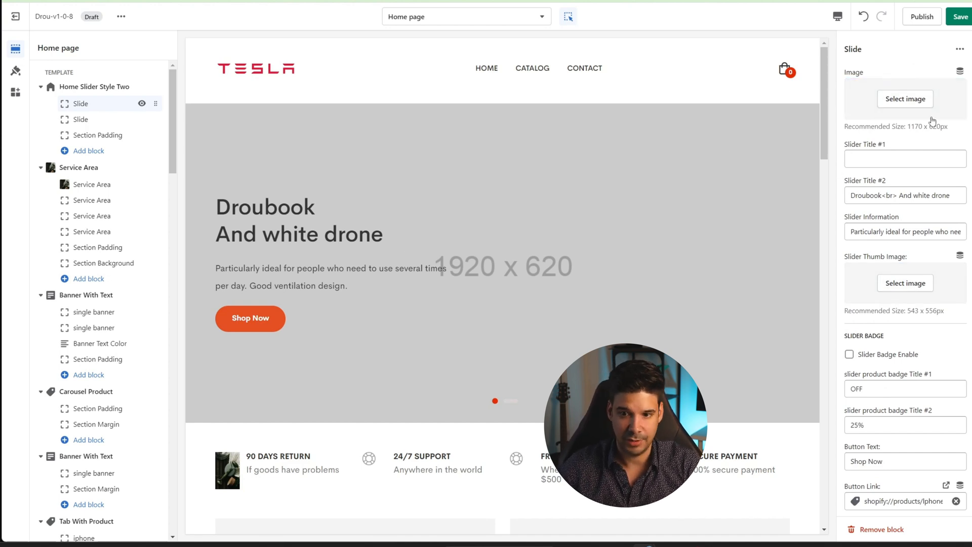
pyautogui.moveTo(964, 91); pyautogui.dragTo(892, 116)
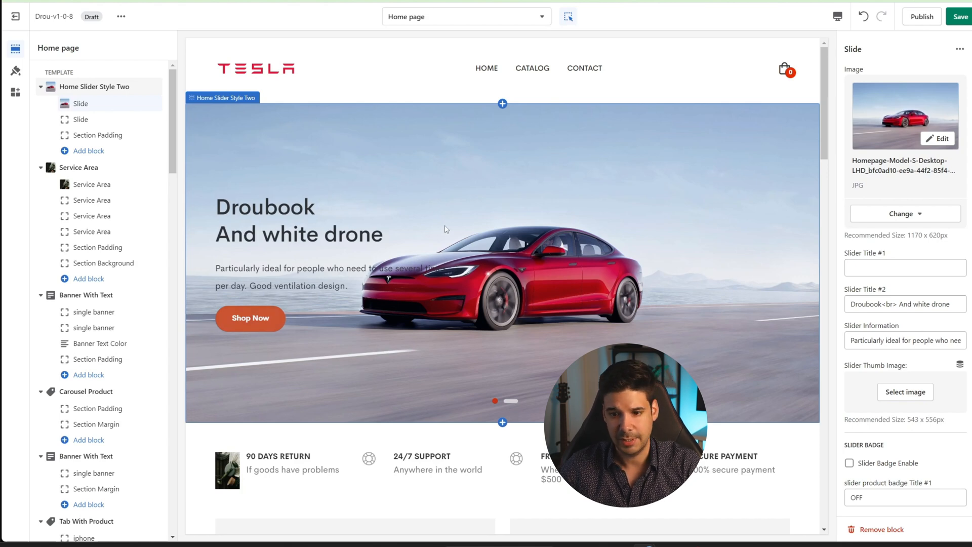
# Step: Set the first slide's Slider Title #2 to "Model S" and Slider Title #1 to "1.99s | 1,020hp"
pyautogui.tripleClick(870, 302)
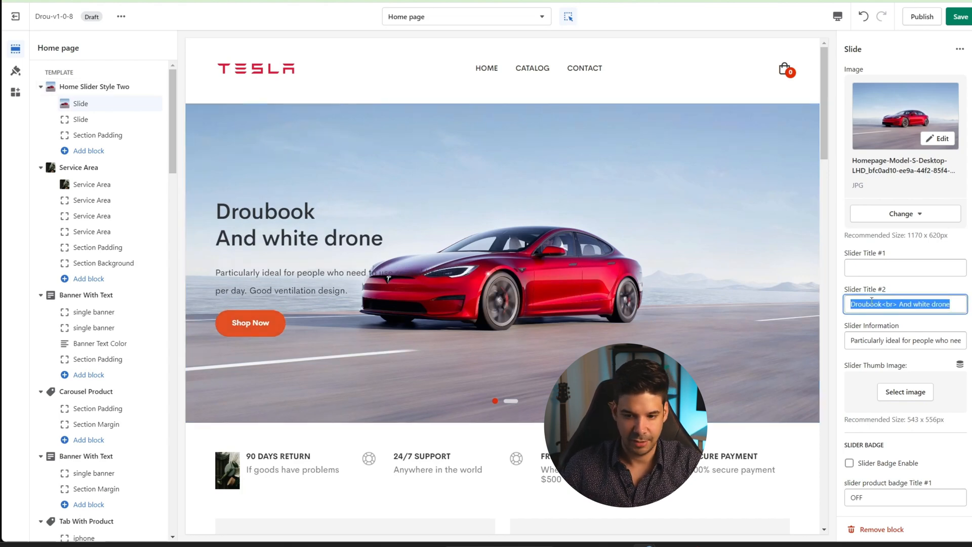
pyautogui.write('Model S')
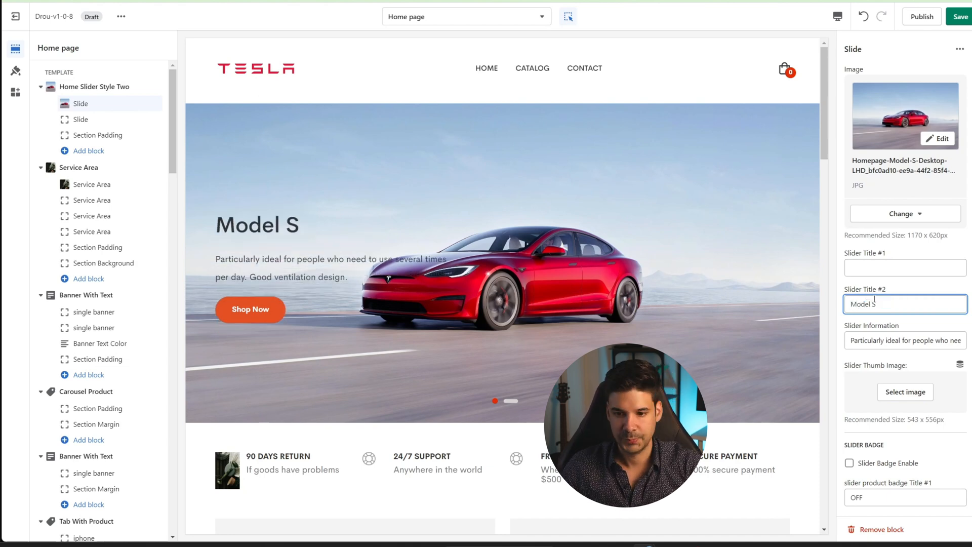
pyautogui.click(865, 266)
pyautogui.write('1.99s | 1,020hp')
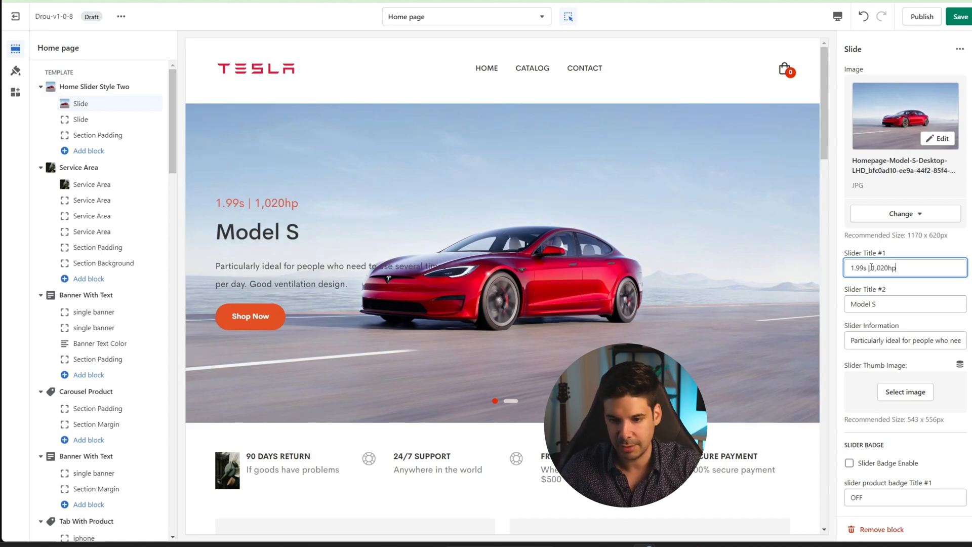
pyautogui.click(871, 341)
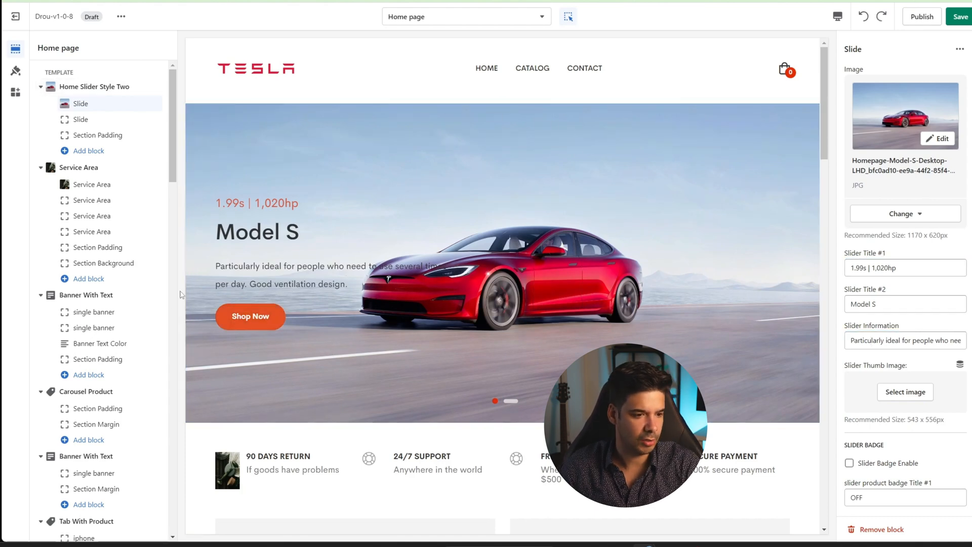
# Step: Set the first slide's Caption Button Bg Color to black #000000
pyautogui.scroll(-8, 903, 316)
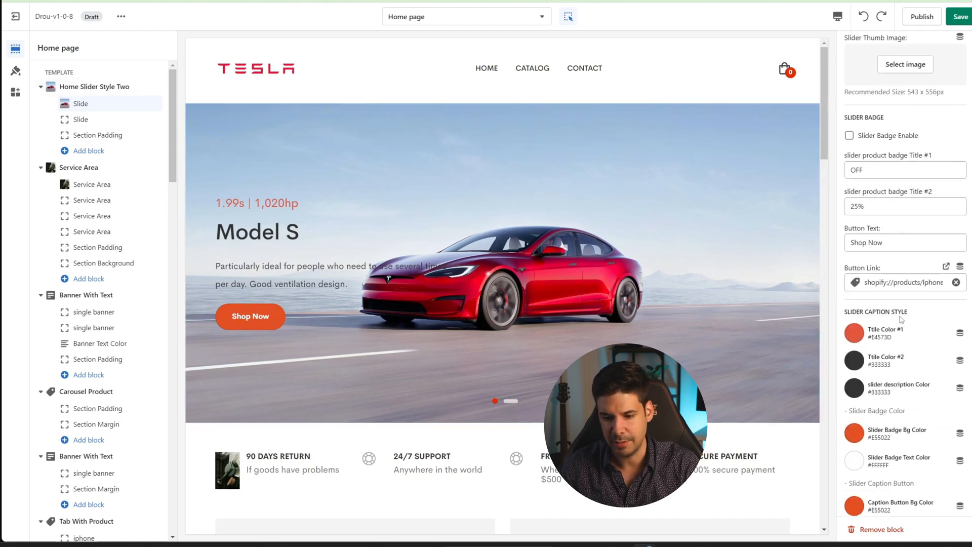
pyautogui.scroll(-1, 902, 319)
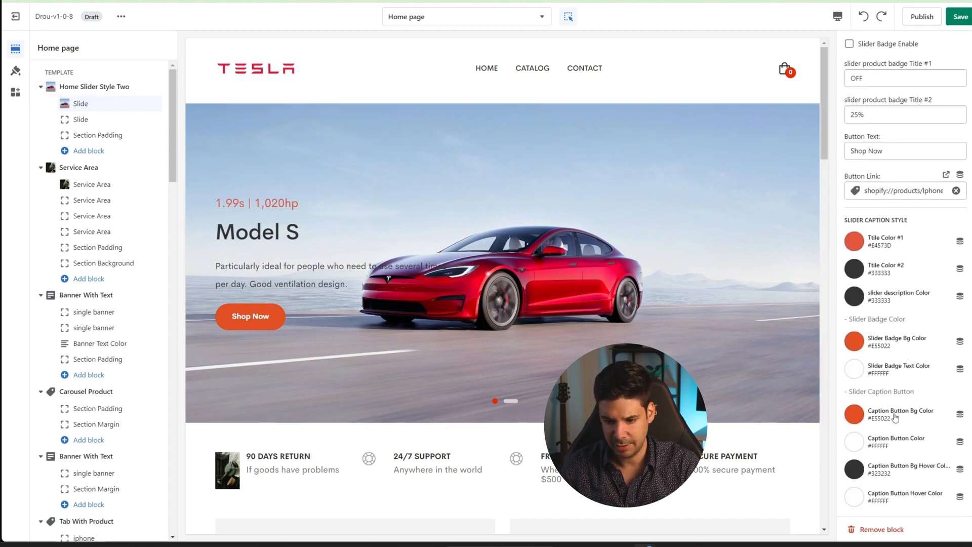
pyautogui.click(862, 416)
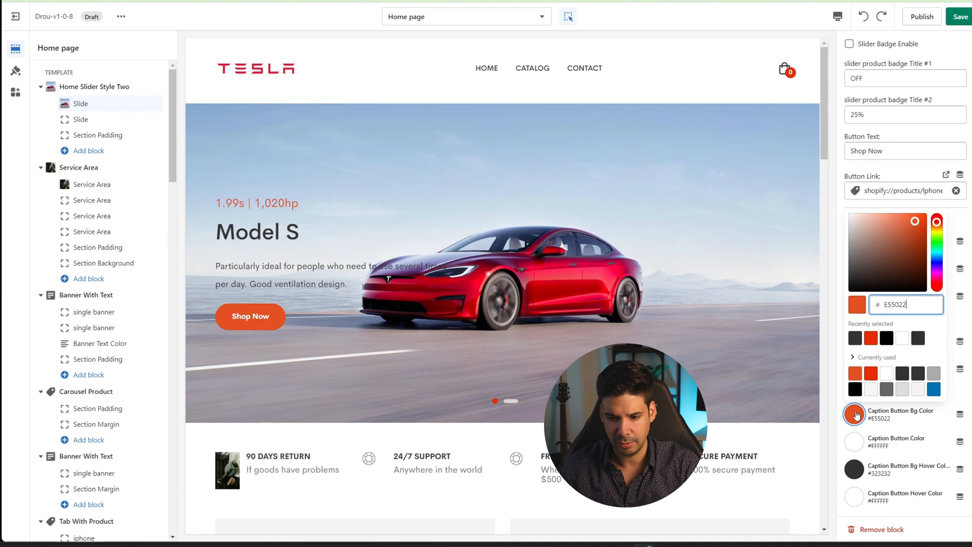
pyautogui.click(886, 339)
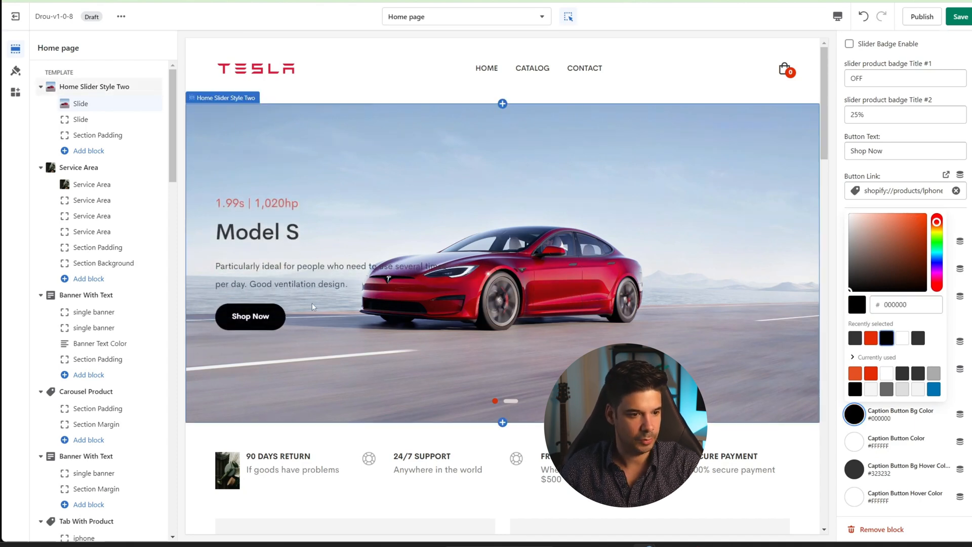
pyautogui.click(761, 187)
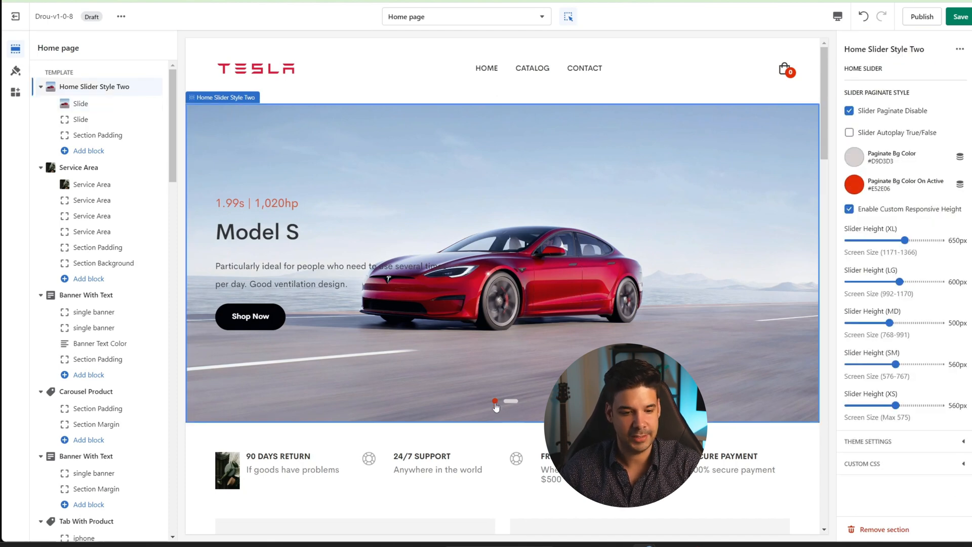
# Step: Review the second slide and the Section Padding settings of the home slider, and return to the Model S slide
pyautogui.click(511, 401)
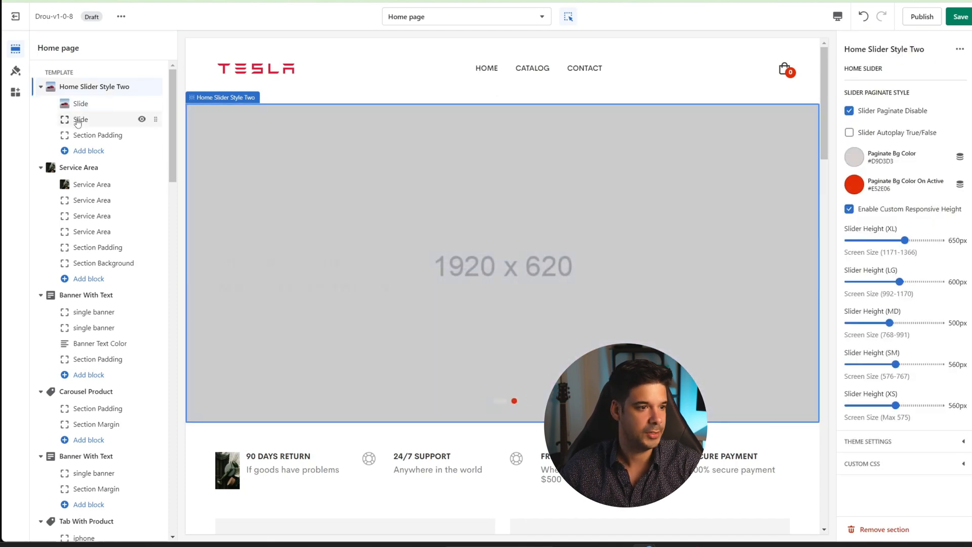
pyautogui.click(78, 120)
pyautogui.click(78, 103)
pyautogui.click(80, 119)
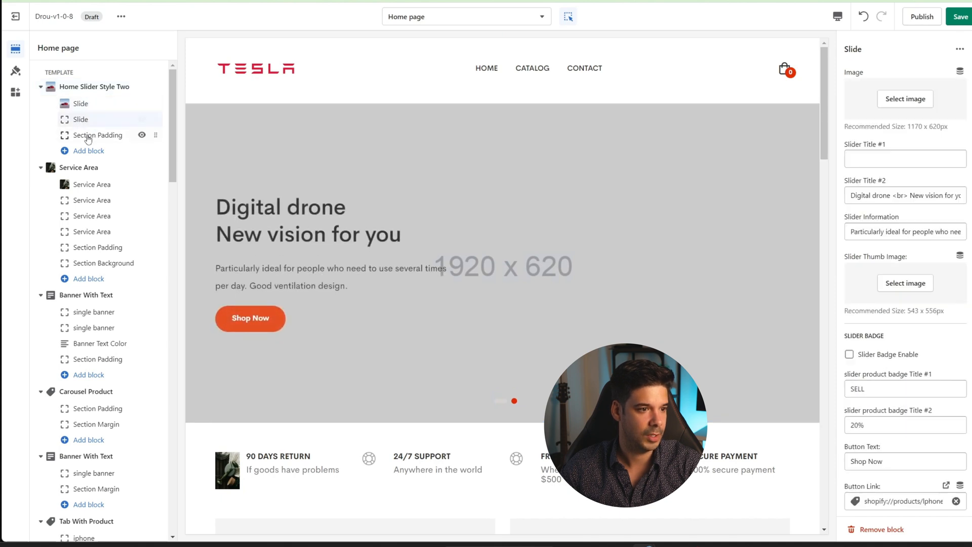
pyautogui.click(88, 137)
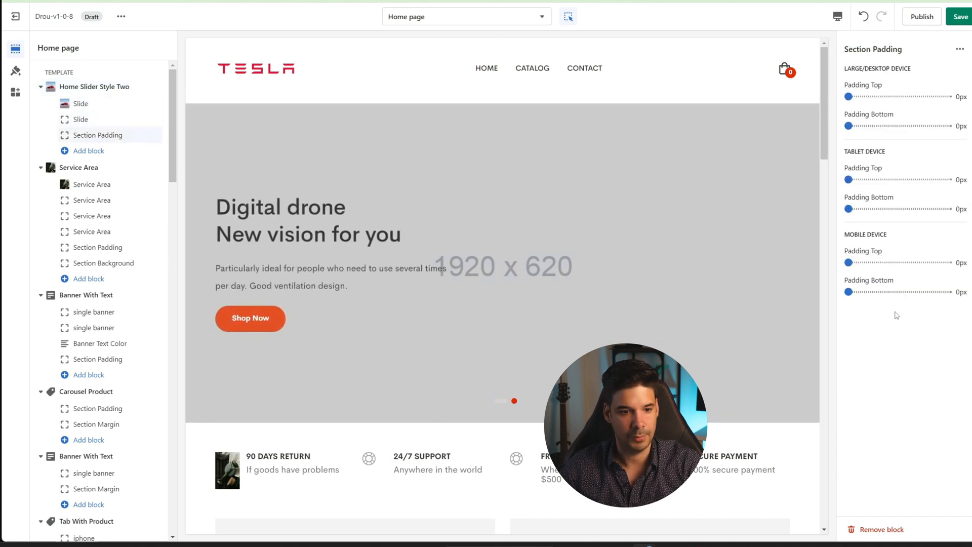
pyautogui.click(80, 107)
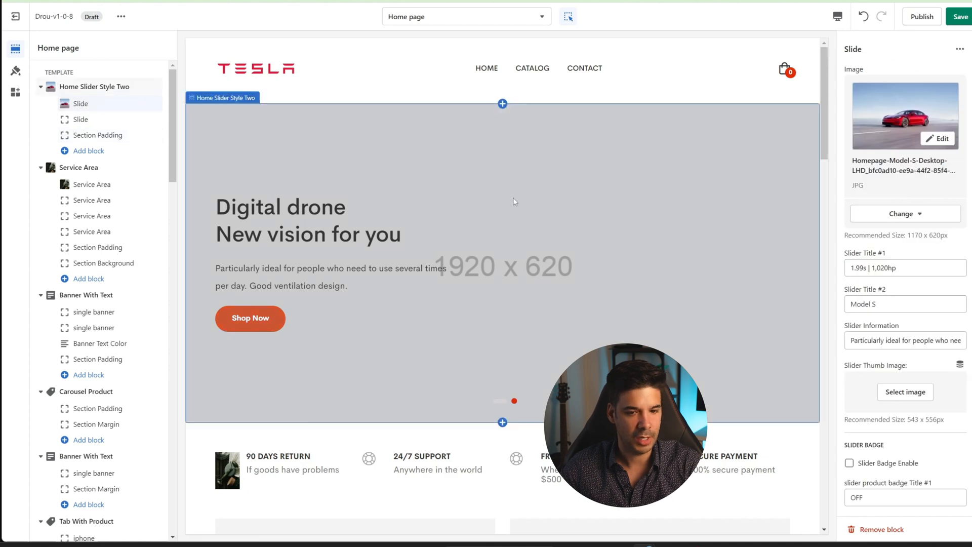
pyautogui.click(261, 359)
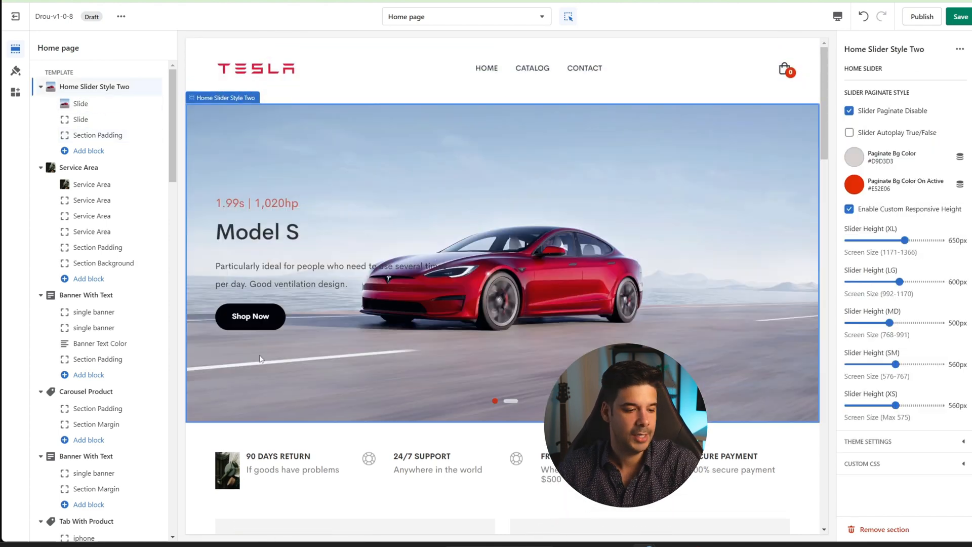
# Step: Replace the icon of the first Service Area block with a newly uploaded PNG of a car seen from above
pyautogui.click(201, 451)
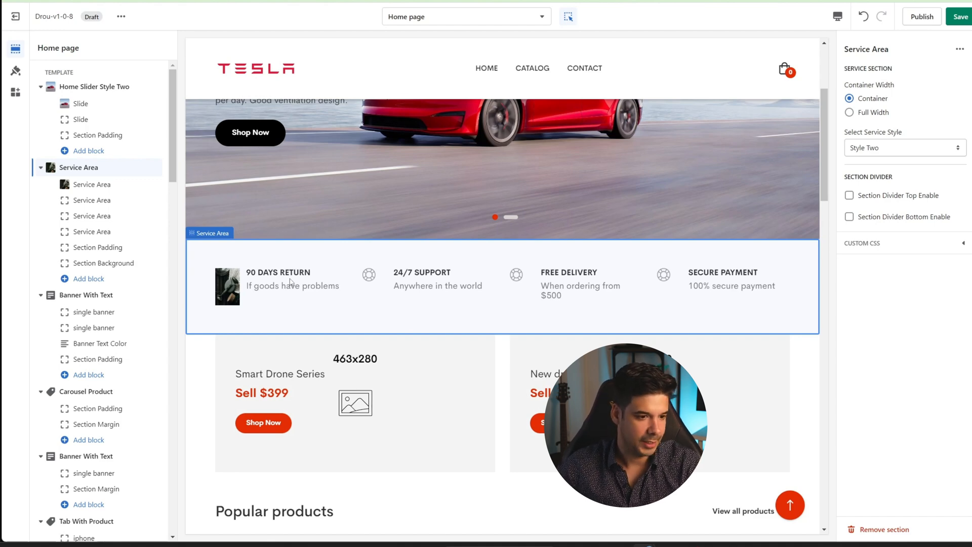
pyautogui.click(93, 185)
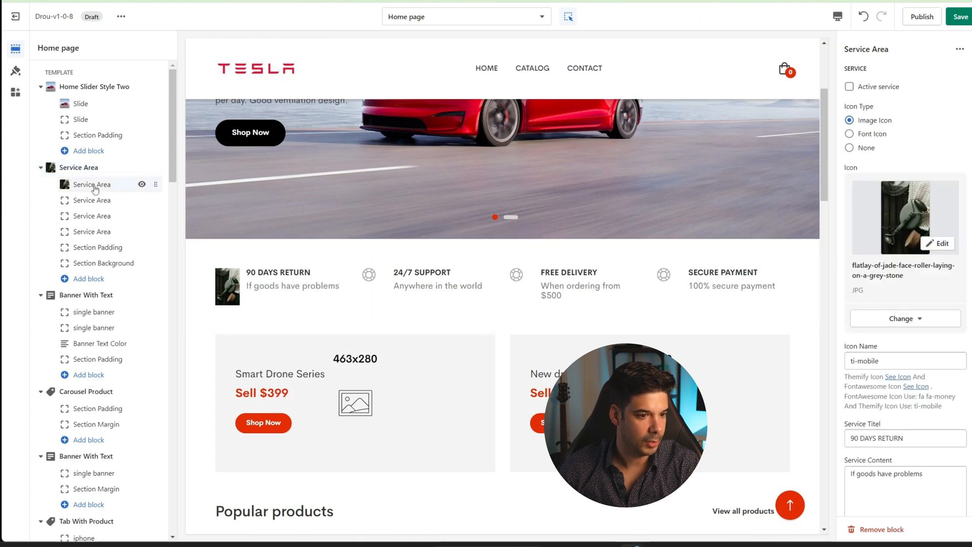
pyautogui.click(921, 323)
pyautogui.click(908, 345)
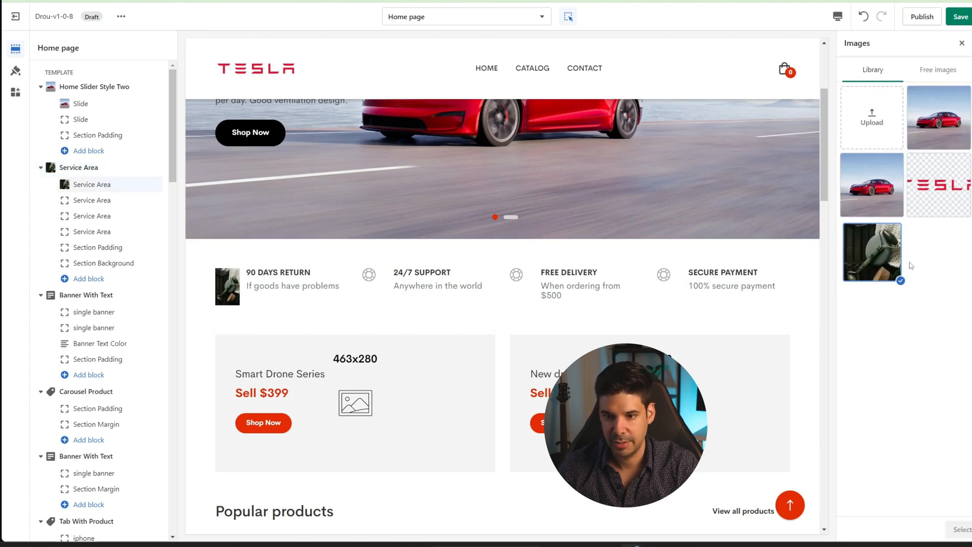
pyautogui.moveTo(971, 122); pyautogui.dragTo(874, 128)
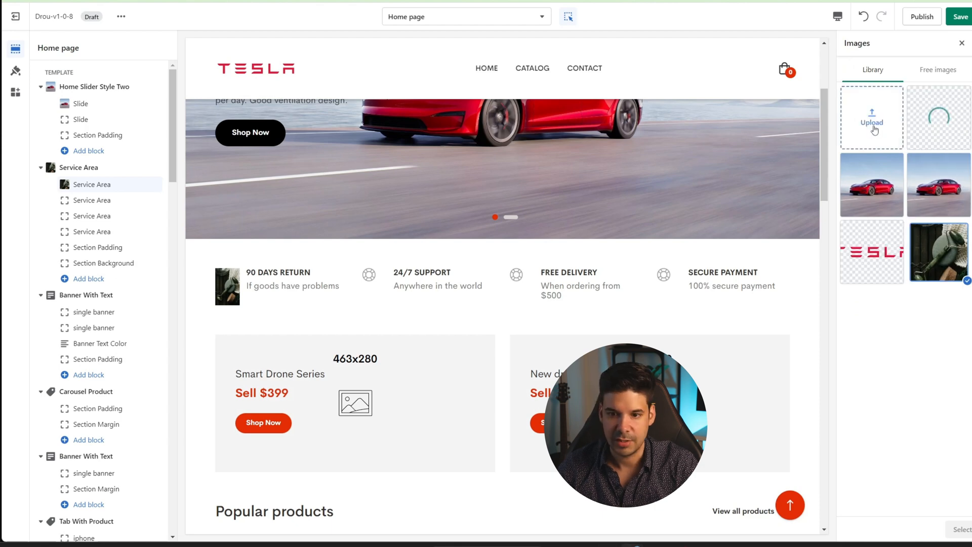
pyautogui.click(957, 528)
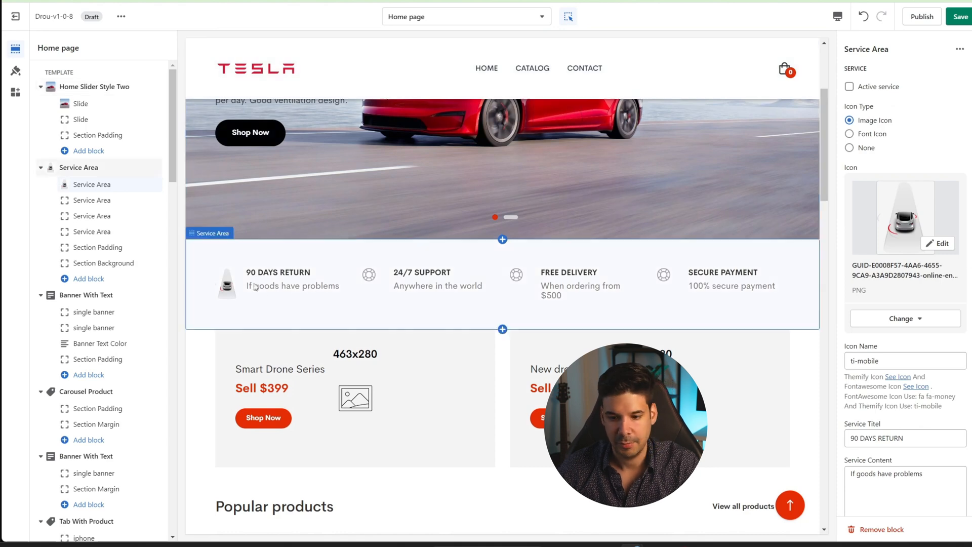
# Step: Set the first Service Area block's title to "Lane Assist" and its content to "Never miss another lane"
pyautogui.scroll(-2, 906, 354)
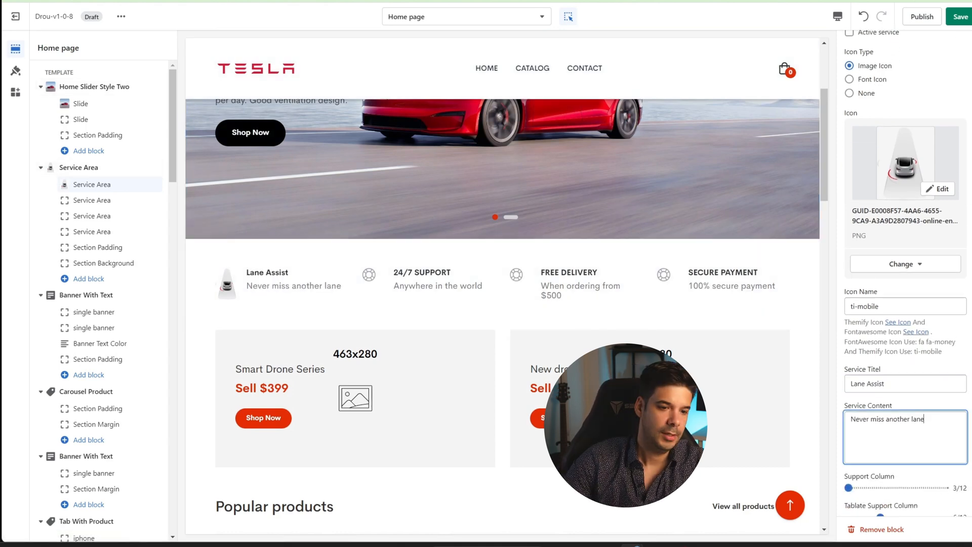
pyautogui.click(314, 288)
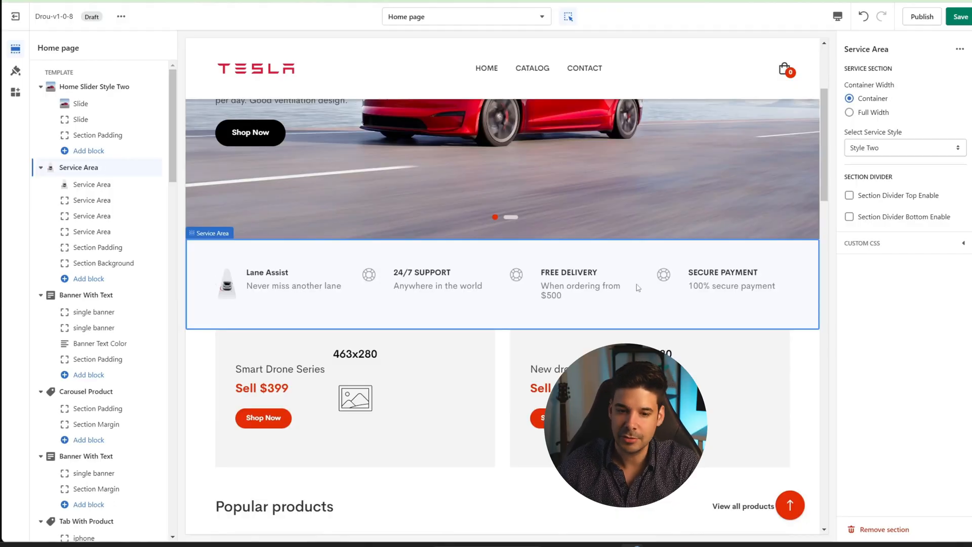
pyautogui.click(255, 282)
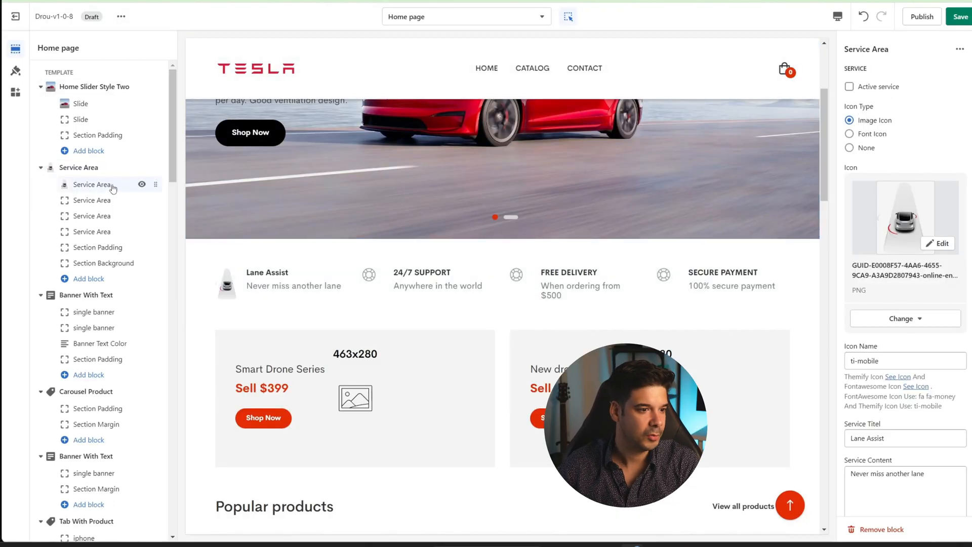
# Step: Duplicate the Lane Assist block in the Service Area section three times
pyautogui.click(960, 49)
pyautogui.click(952, 73)
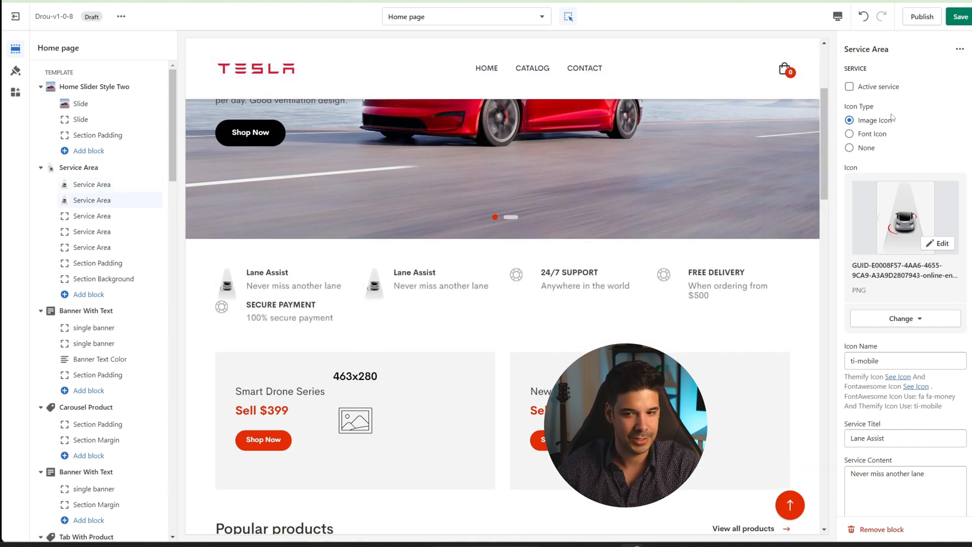
pyautogui.click(960, 49)
pyautogui.click(952, 73)
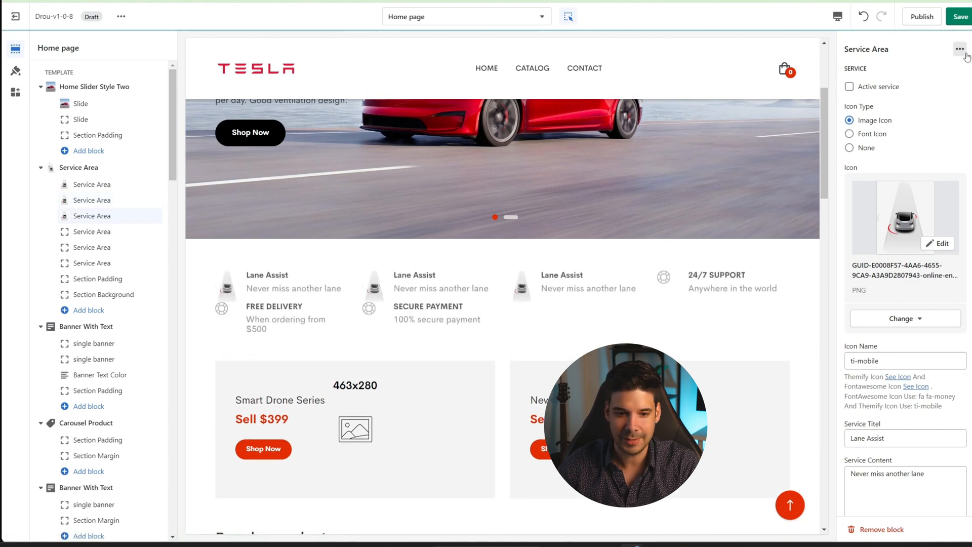
pyautogui.click(960, 48)
pyautogui.click(952, 73)
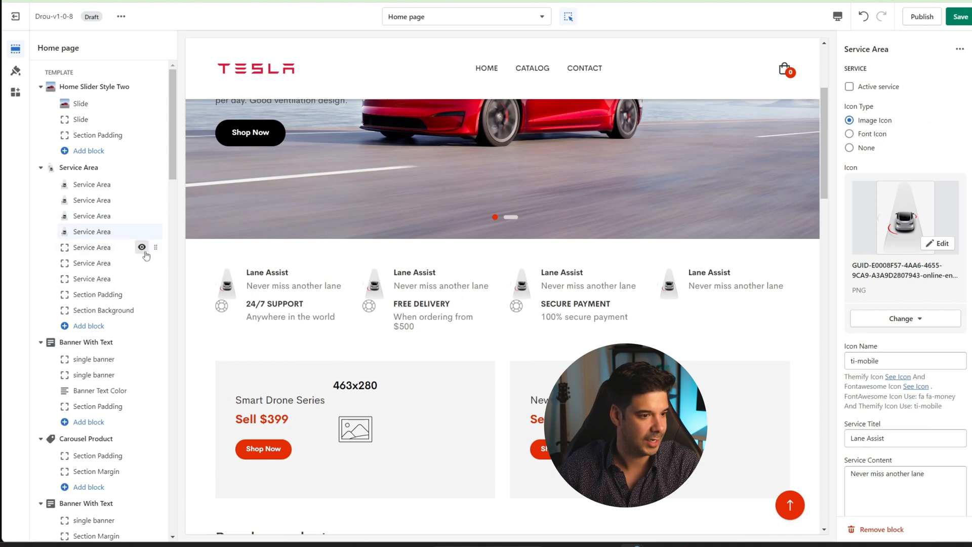
# Step: Remove the 24/7 Support, Free Delivery and Secure Payment blocks from the Service Area section
pyautogui.click(103, 249)
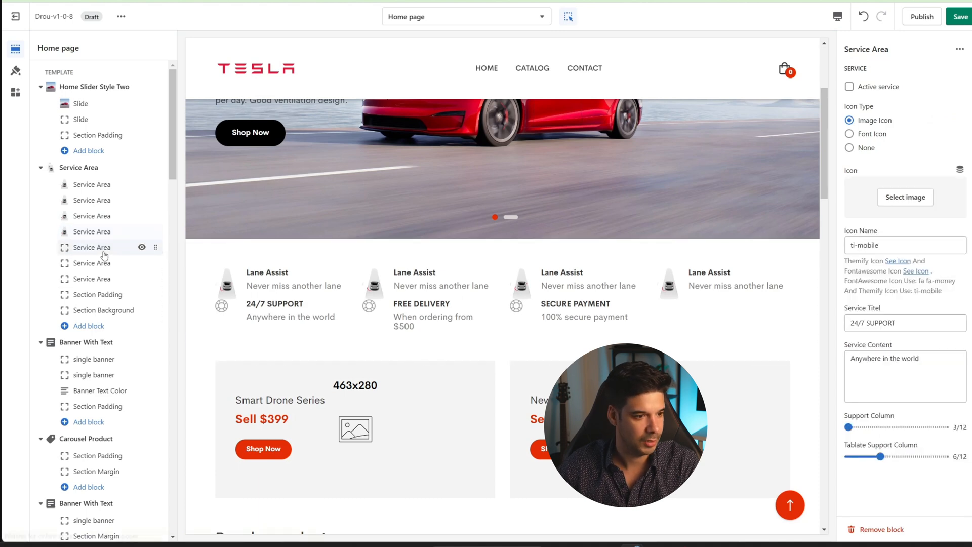
pyautogui.click(960, 49)
pyautogui.click(952, 113)
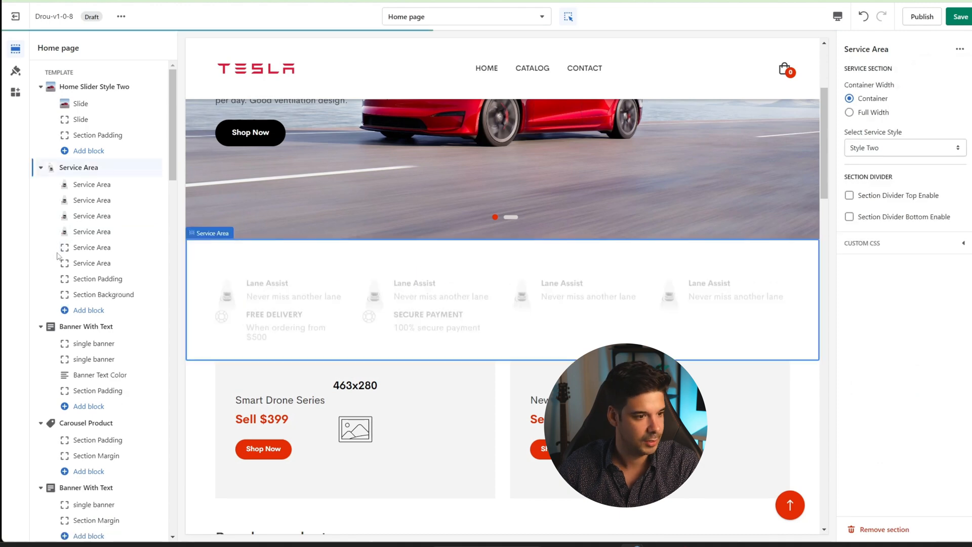
pyautogui.click(101, 247)
pyautogui.click(960, 49)
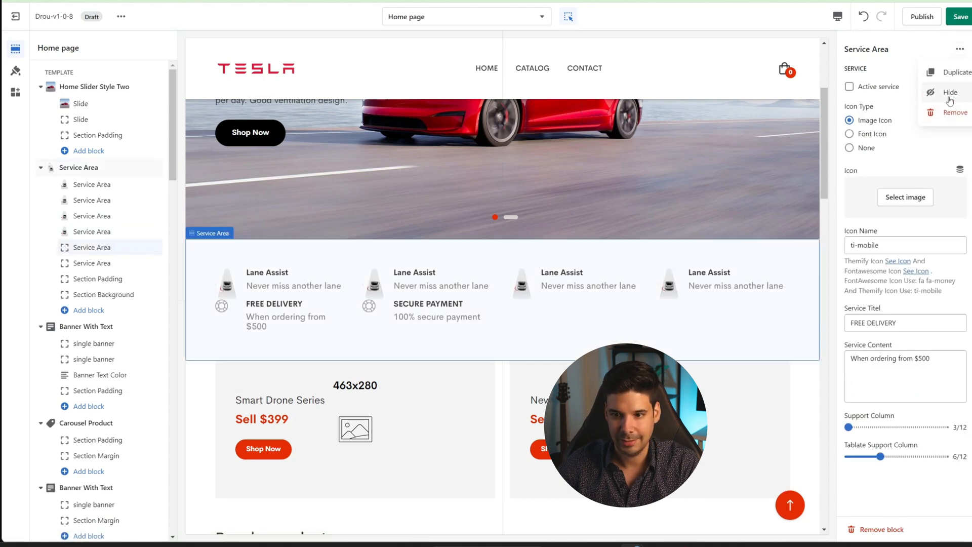
pyautogui.click(952, 113)
pyautogui.click(87, 251)
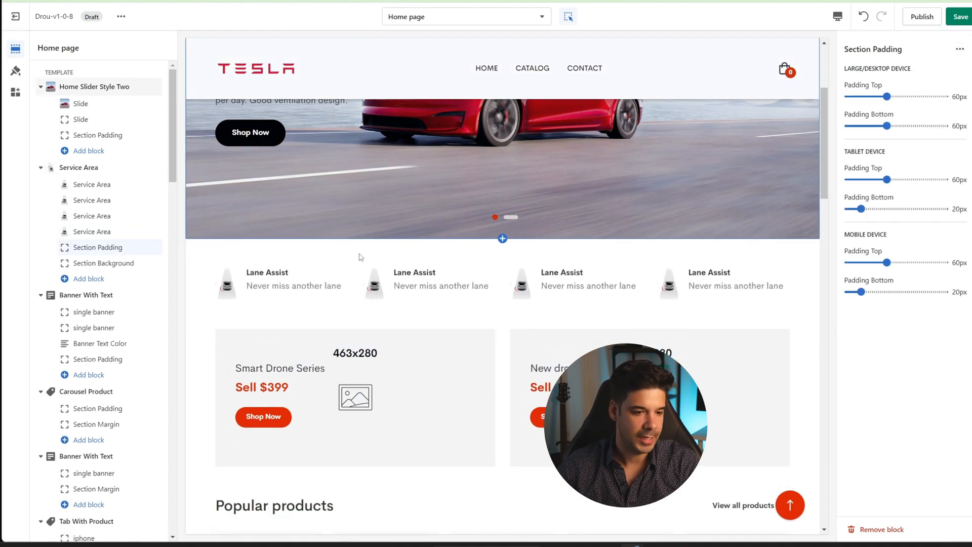
# Step: Try Style One as the banner style of the first Banner With Text section, and return it to Style Two
pyautogui.scroll(-3, 362, 288)
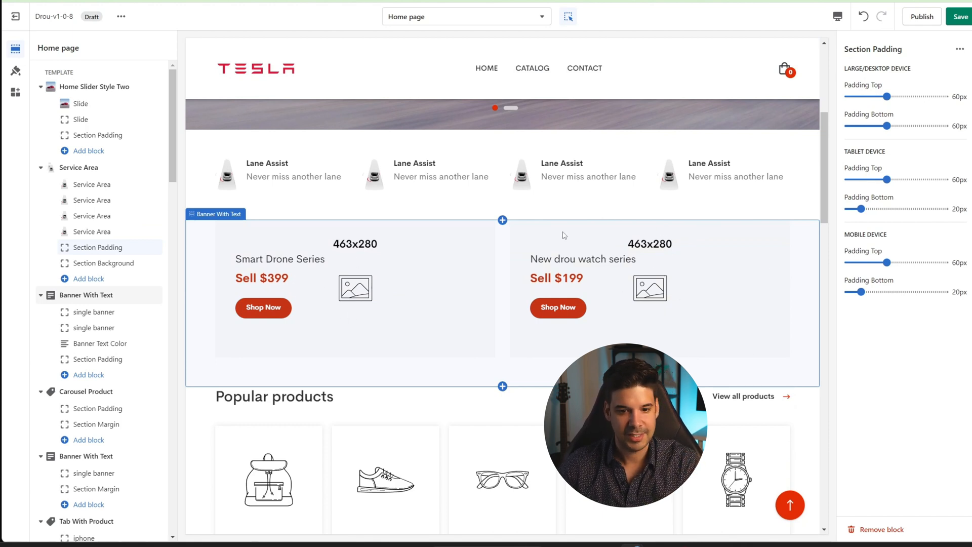
pyautogui.click(695, 290)
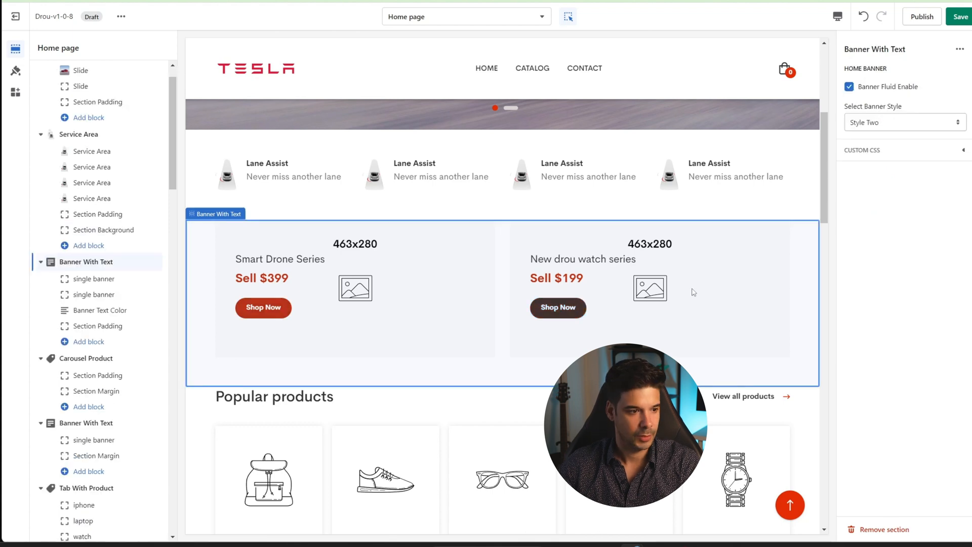
pyautogui.click(897, 125)
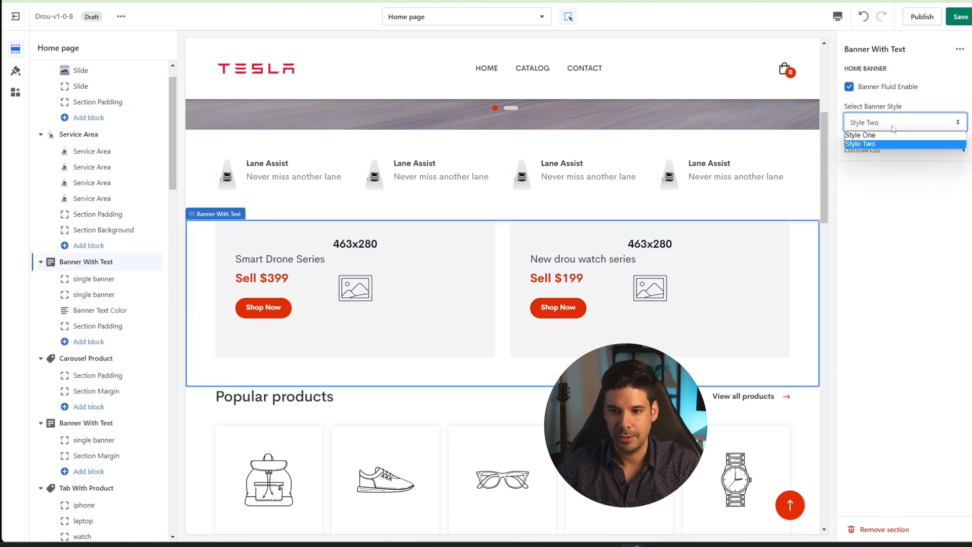
pyautogui.click(868, 135)
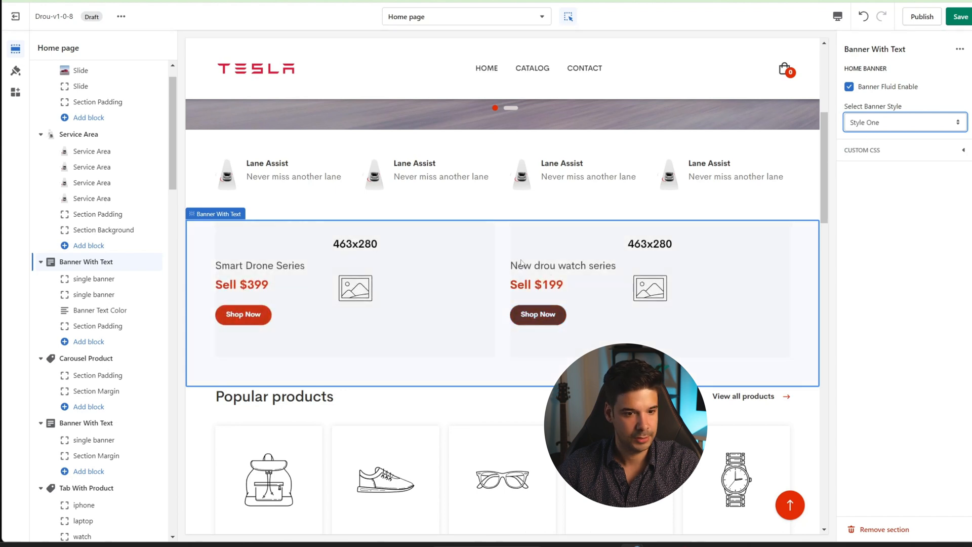
pyautogui.click(890, 125)
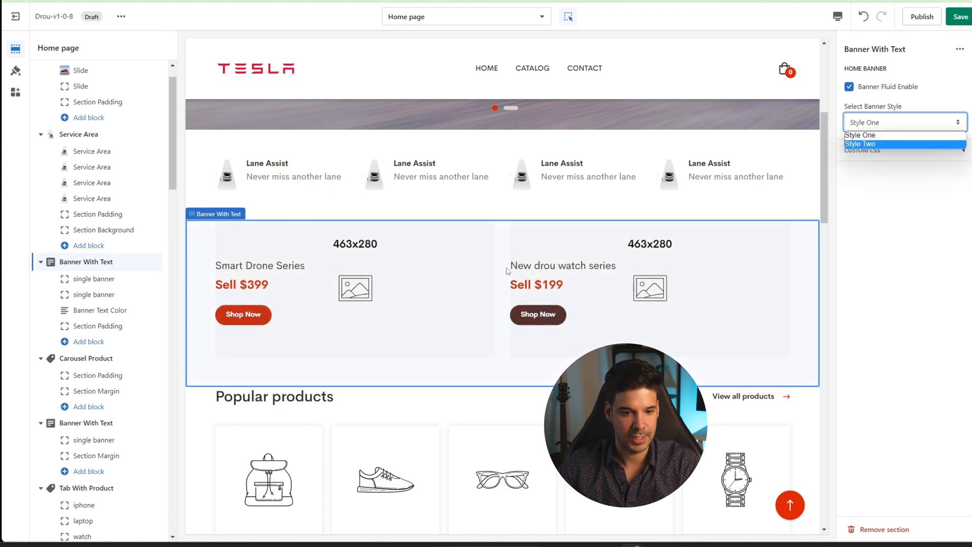
pyautogui.press('Return')
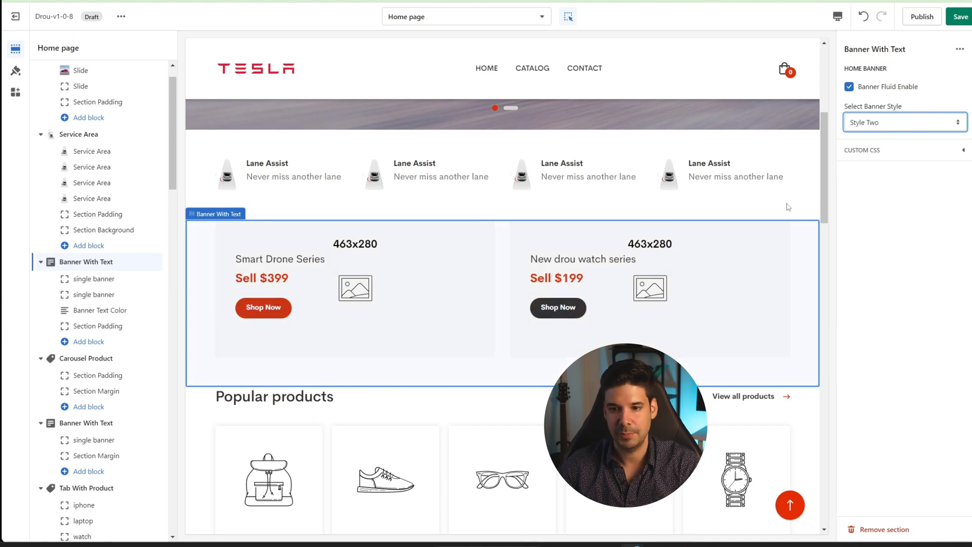
# Step: Look at the Custom CSS setting of the first Banner With Text section and collapse it again
pyautogui.click(875, 151)
pyautogui.click(871, 209)
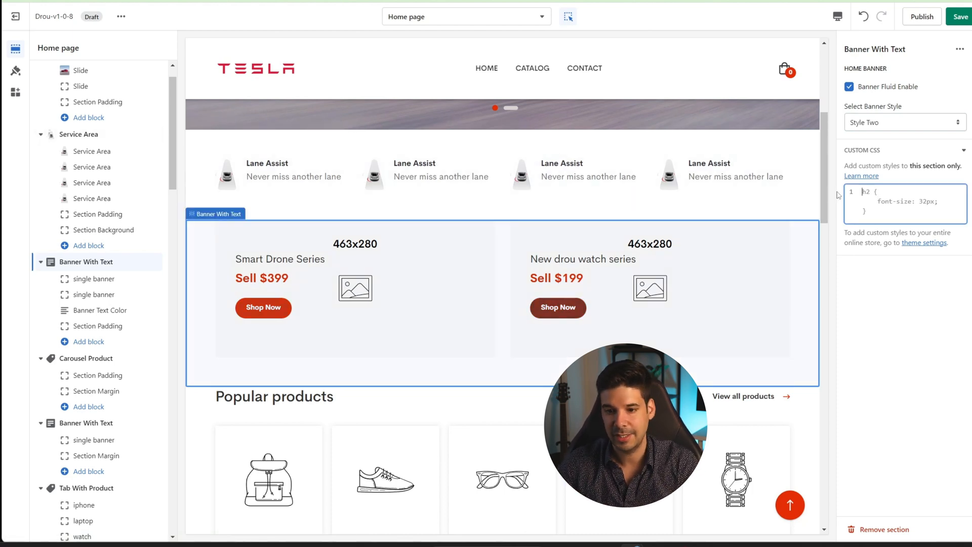
pyautogui.click(963, 151)
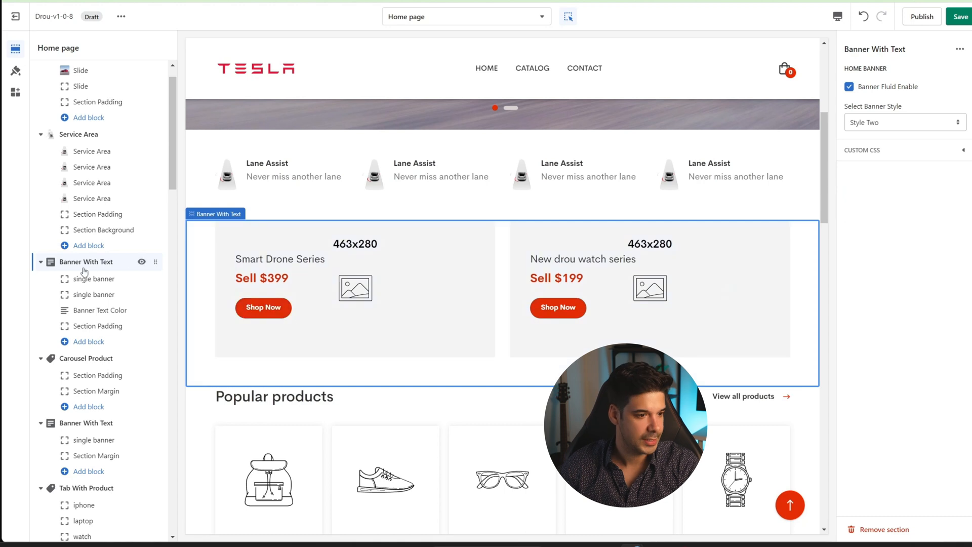
# Step: Add the Tesla Powerwall picture press_powerwall2_header_721_420_80_s_c1 as the banner image of the second single banner
pyautogui.click(89, 296)
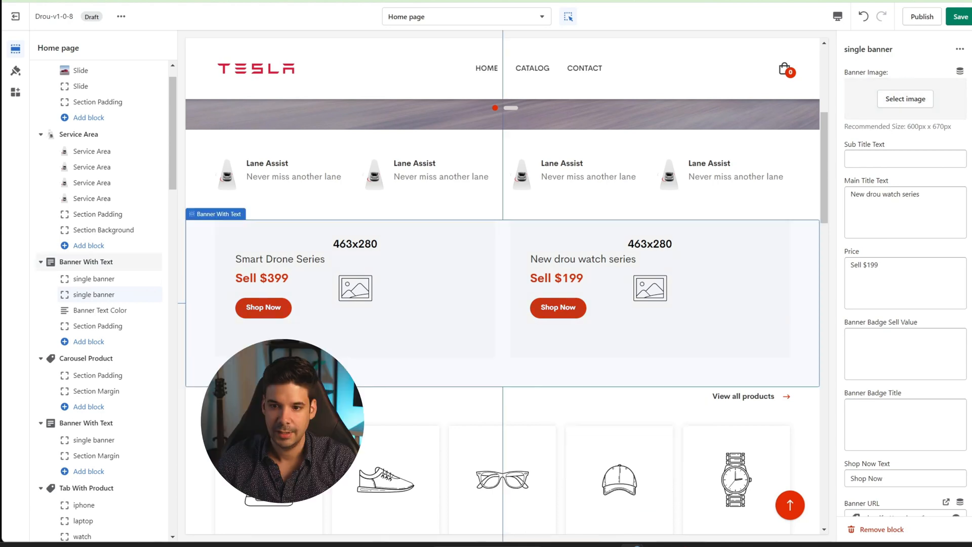
pyautogui.moveTo(970, 104); pyautogui.dragTo(916, 105)
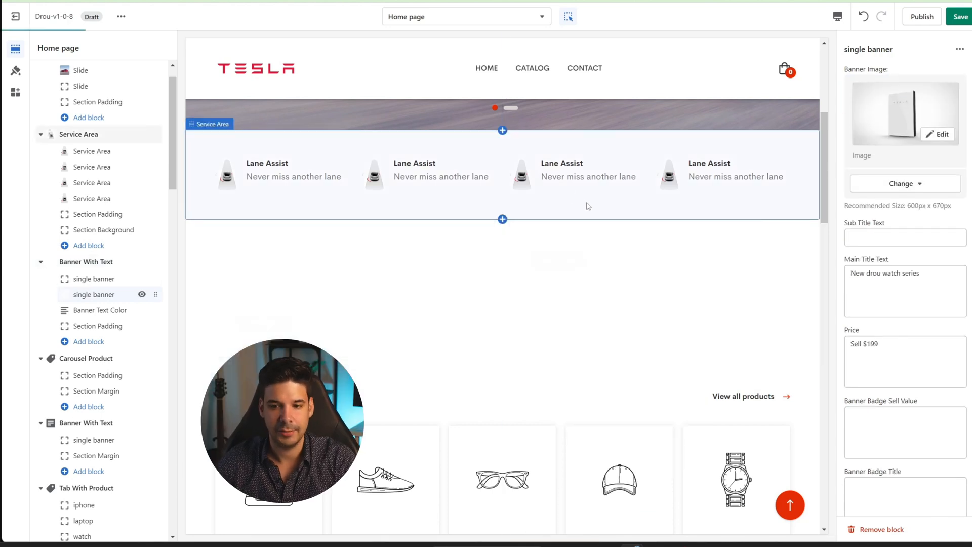
pyautogui.scroll(2, 729, 339)
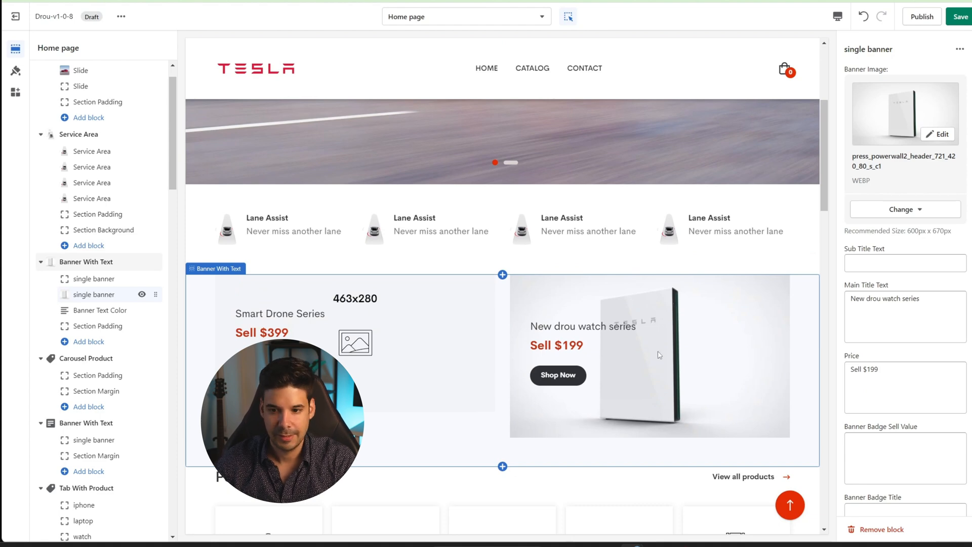
pyautogui.scroll(-2, 660, 355)
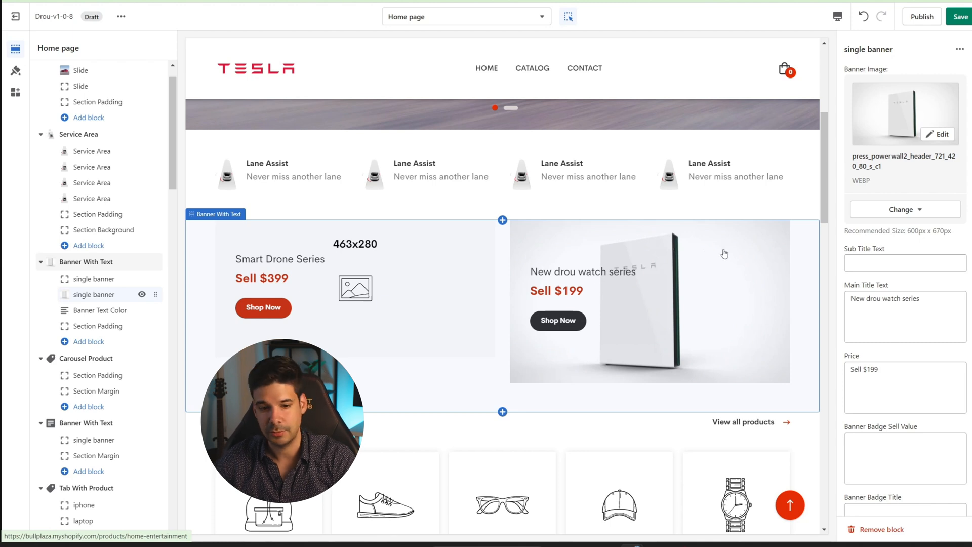
# Step: Try Text Center and Text Right as the second banner's content alignment, and return it to Text Left
pyautogui.scroll(-2, 907, 264)
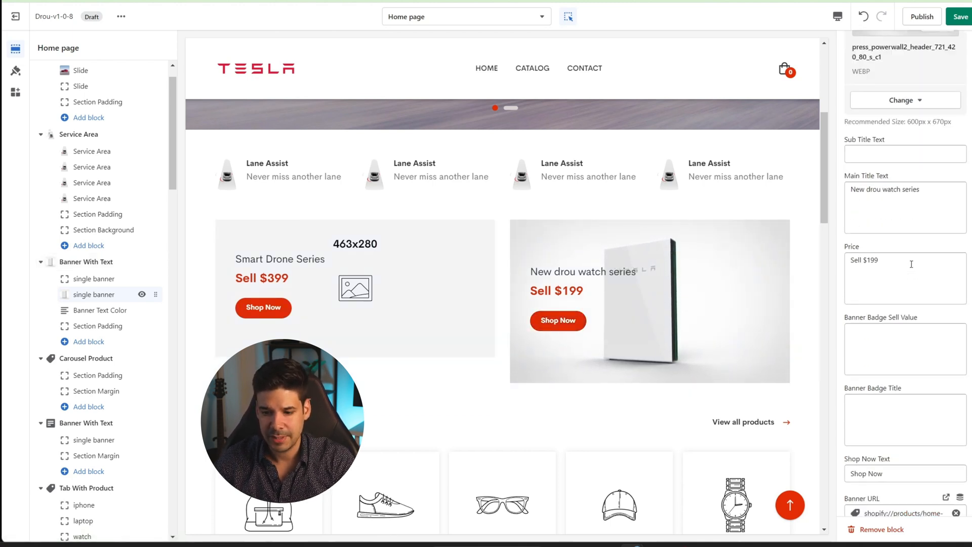
pyautogui.scroll(-5, 913, 261)
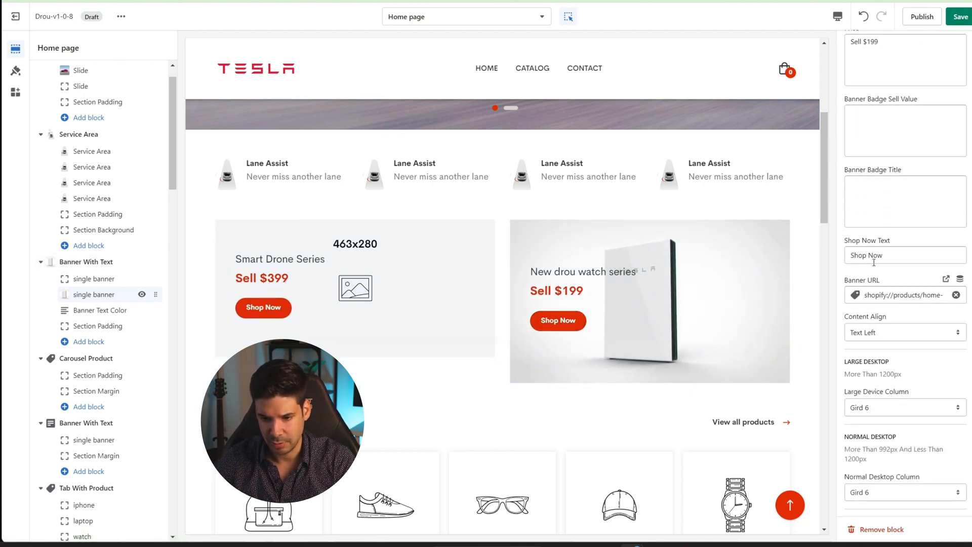
pyautogui.click(875, 282)
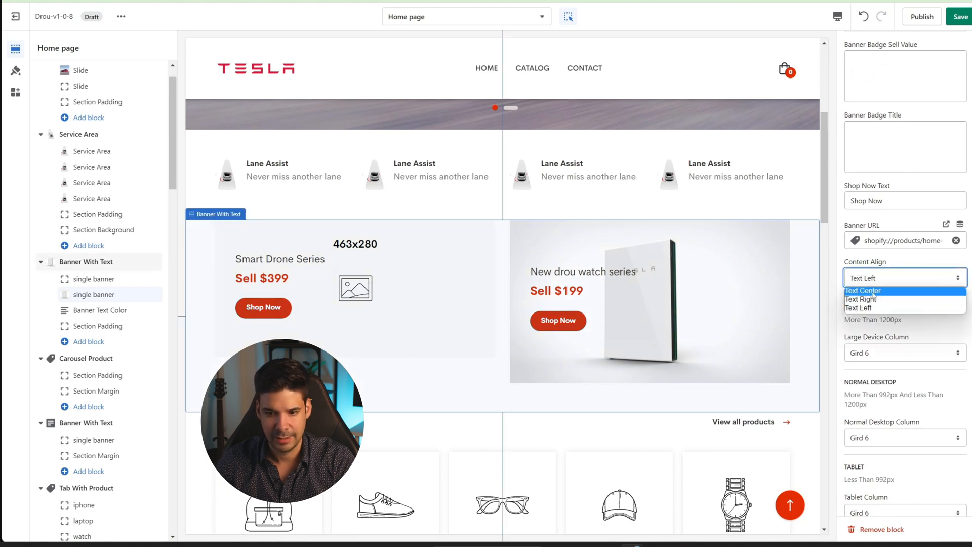
pyautogui.click(883, 291)
pyautogui.click(885, 283)
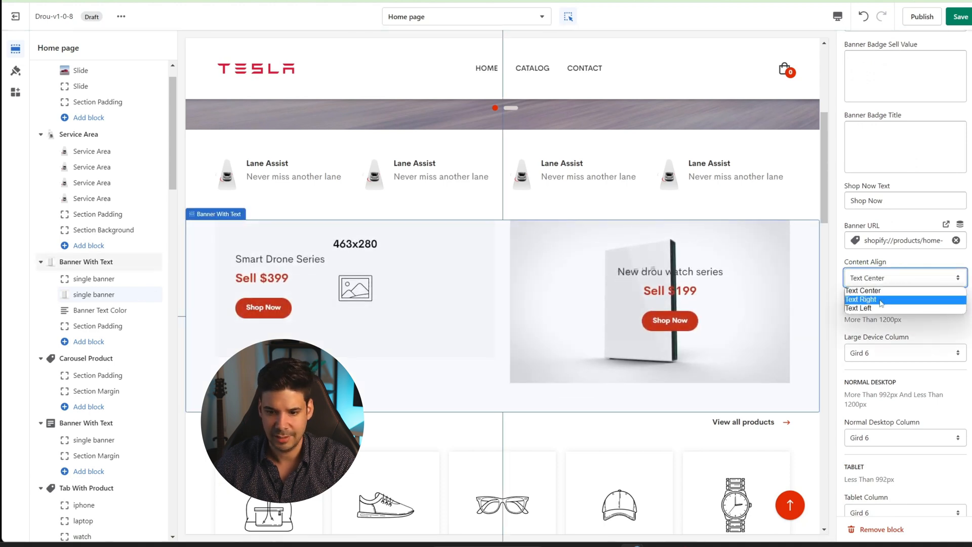
pyautogui.click(880, 299)
pyautogui.click(882, 278)
pyautogui.click(881, 309)
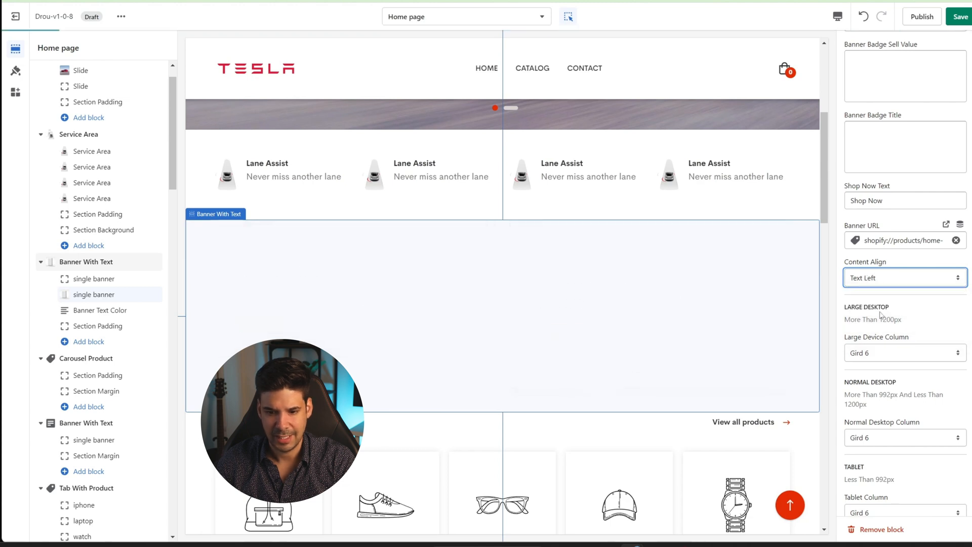
# Step: Try Gird 8, Gird 11 and Gird 2 as the second banner's Large Device Column, and return it to Gird 6
pyautogui.scroll(-1, 909, 327)
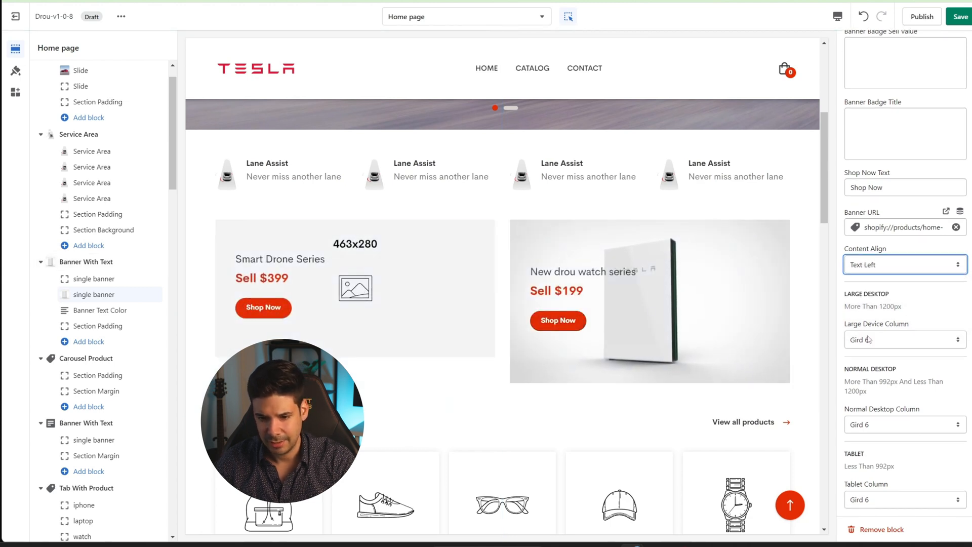
pyautogui.click(890, 338)
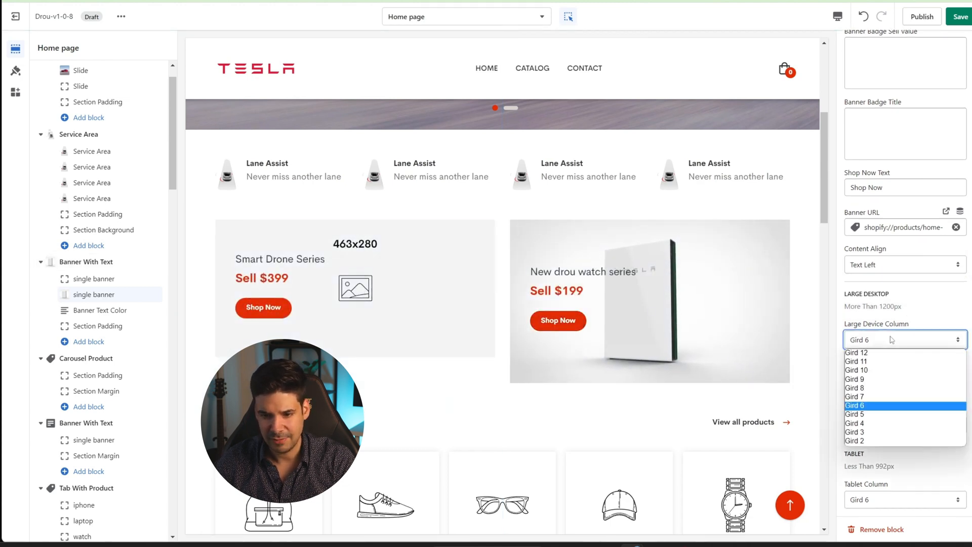
pyautogui.click(869, 389)
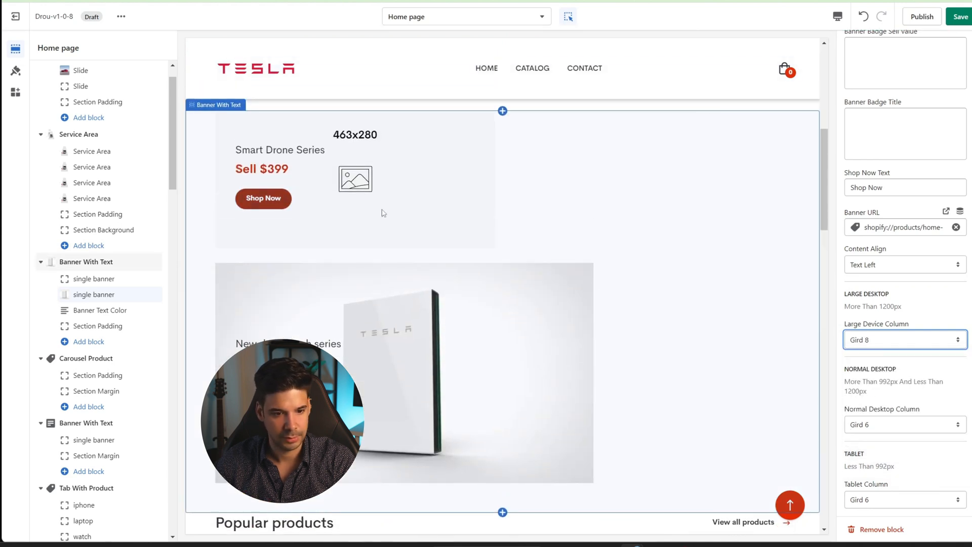
pyautogui.click(907, 341)
pyautogui.click(864, 361)
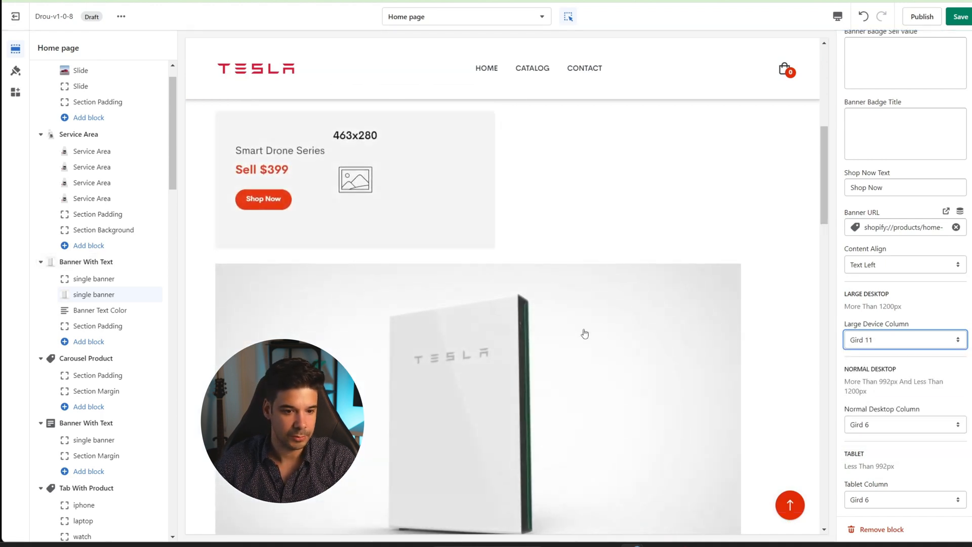
pyautogui.click(883, 340)
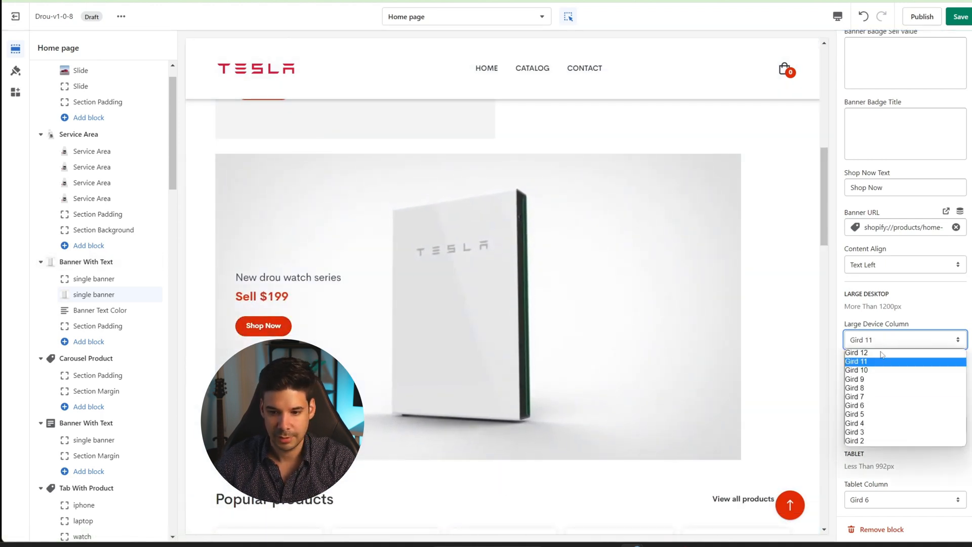
pyautogui.click(869, 440)
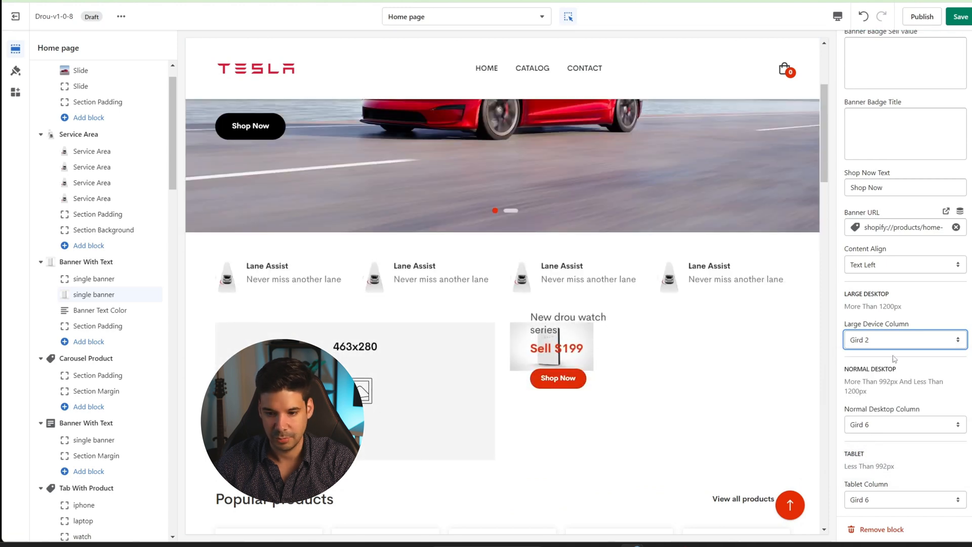
pyautogui.click(895, 340)
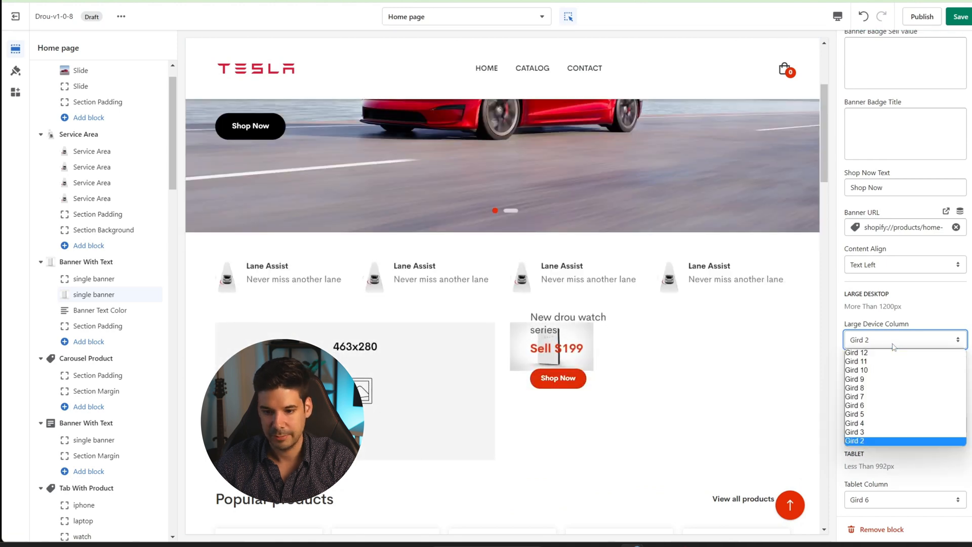
pyautogui.click(861, 405)
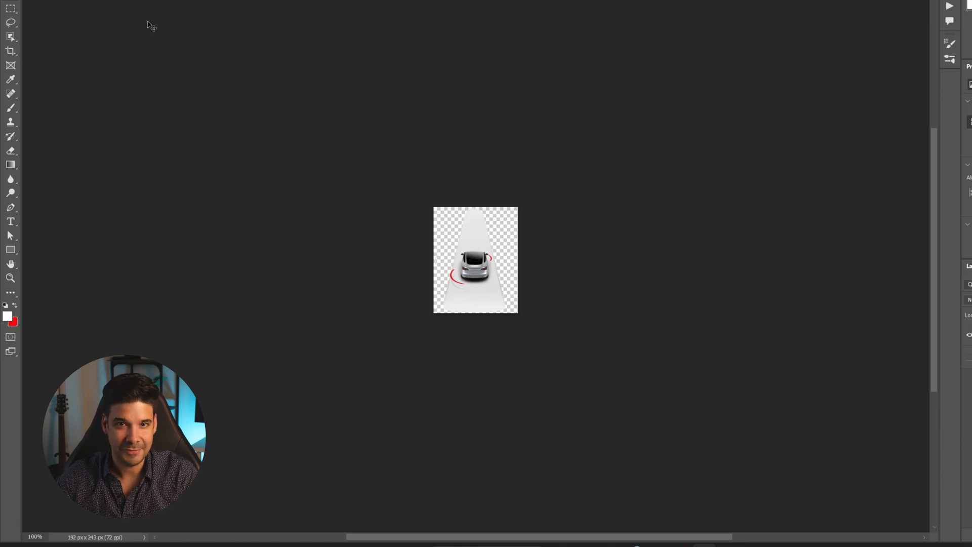
# Step: In Photoshop, create a new transparent 463 × 280 px document and place the picture press_powerwall2_header_721_420_80_s_c1 in it
pyautogui.click(23, 0)
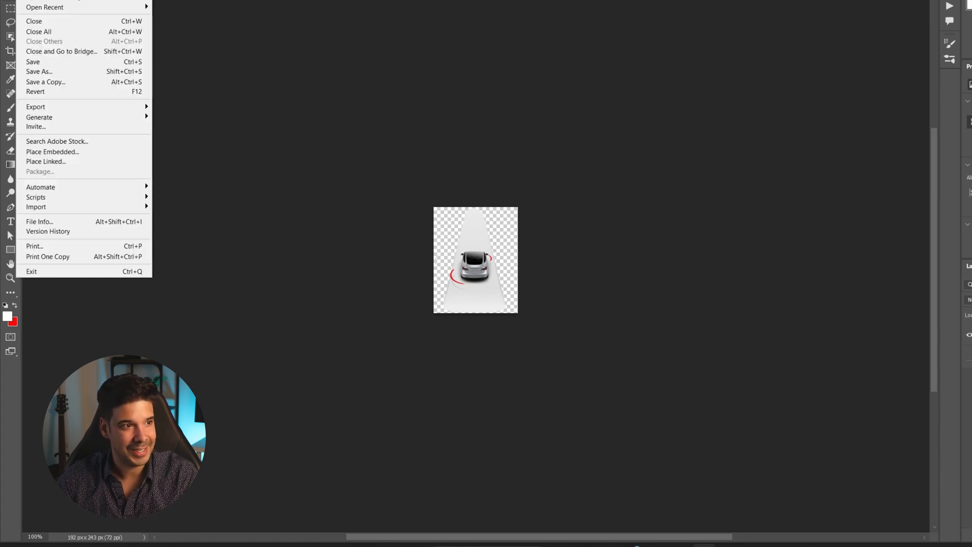
pyautogui.click(41, 0)
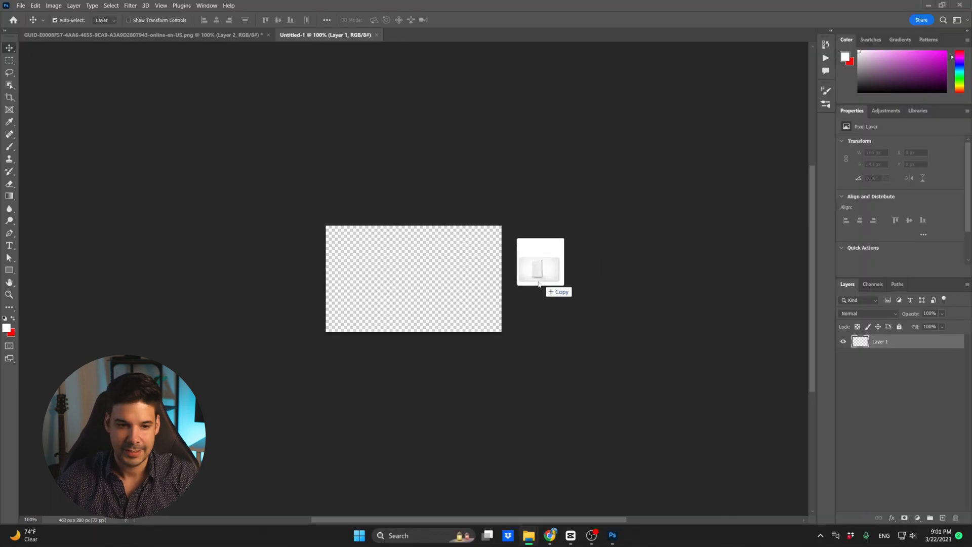
pyautogui.moveTo(542, 276); pyautogui.dragTo(425, 274)
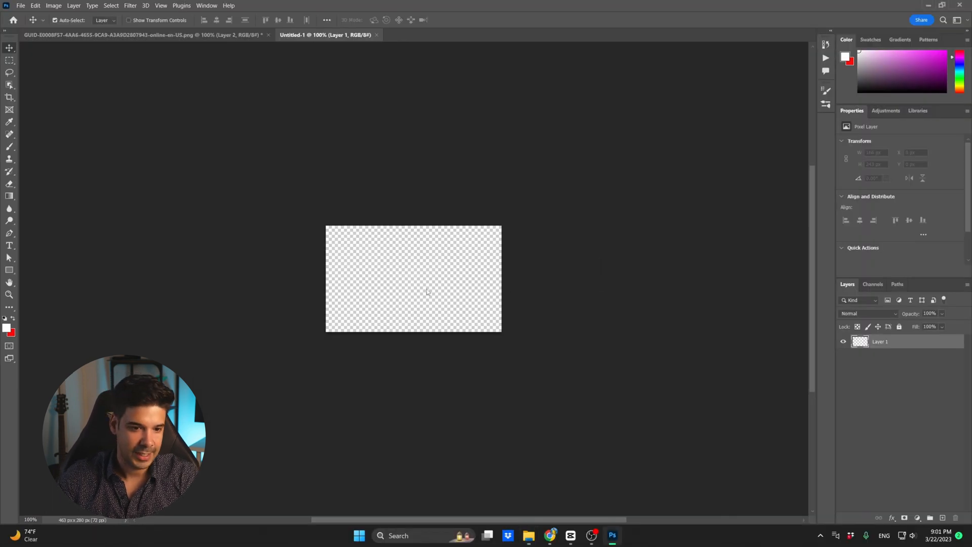
# Step: Fit the placed Powerwall picture to the canvas height and move it right, leaving empty canvas on the left
pyautogui.moveTo(417, 229); pyautogui.dragTo(420, 218)
pyautogui.moveTo(411, 332); pyautogui.dragTo(412, 334)
pyautogui.moveTo(413, 217); pyautogui.dragTo(414, 226)
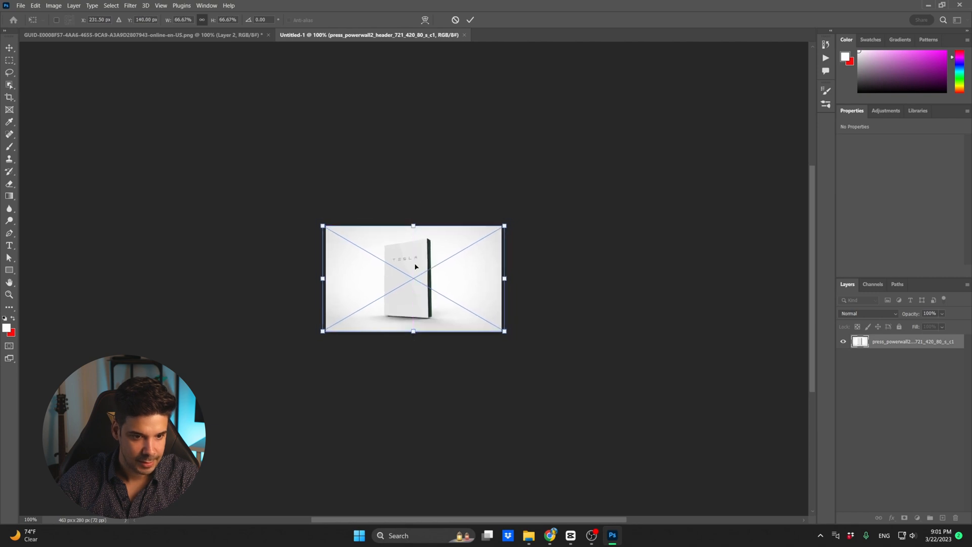
pyautogui.moveTo(416, 268); pyautogui.dragTo(475, 267)
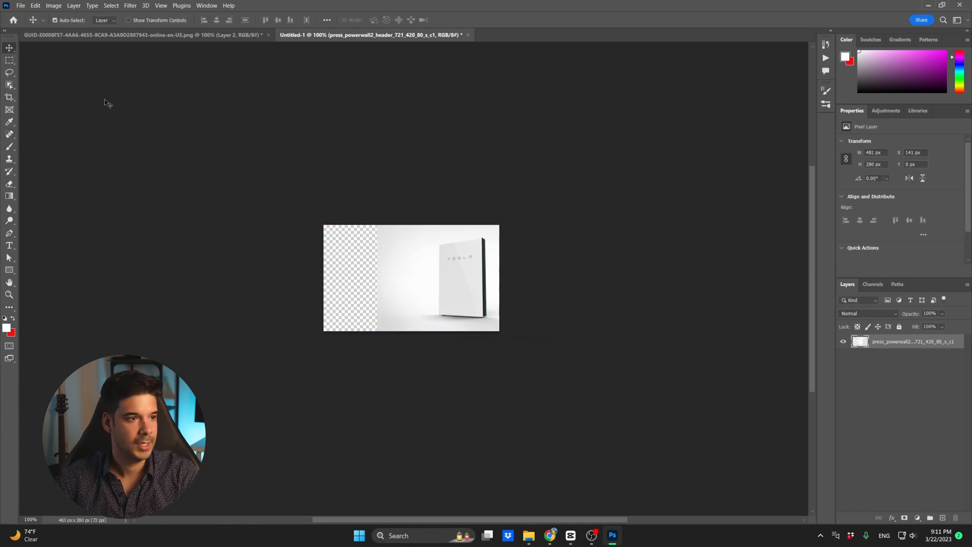
# Step: Select the empty left part of the canvas with a slight overlap onto the picture and Content-Aware Fill it to a new layer
pyautogui.click(10, 61)
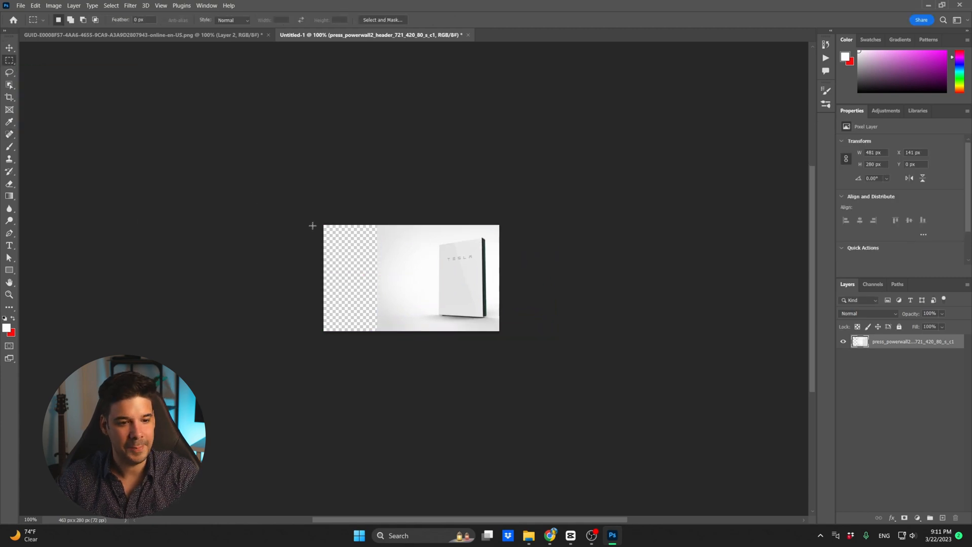
pyautogui.moveTo(325, 226); pyautogui.dragTo(385, 329)
pyautogui.rightClick(357, 293)
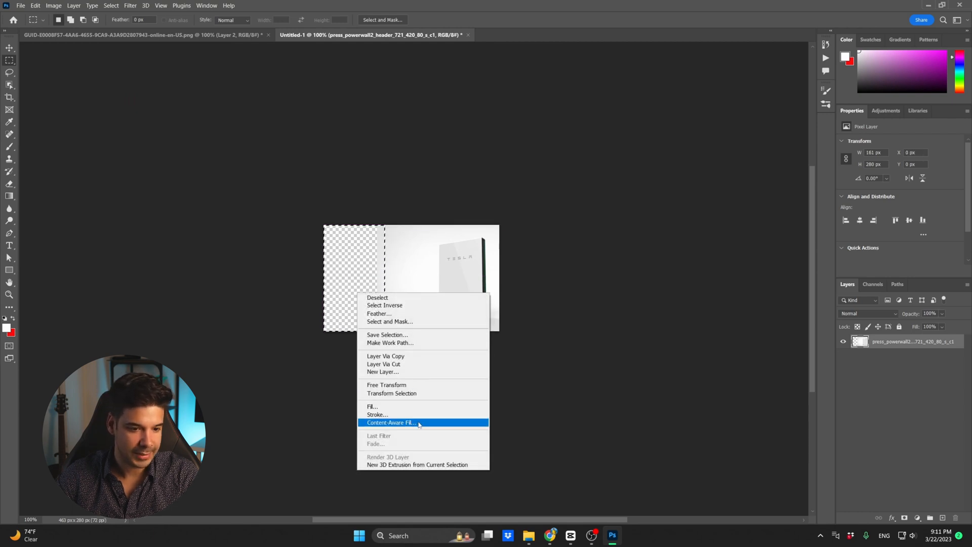
pyautogui.click(416, 423)
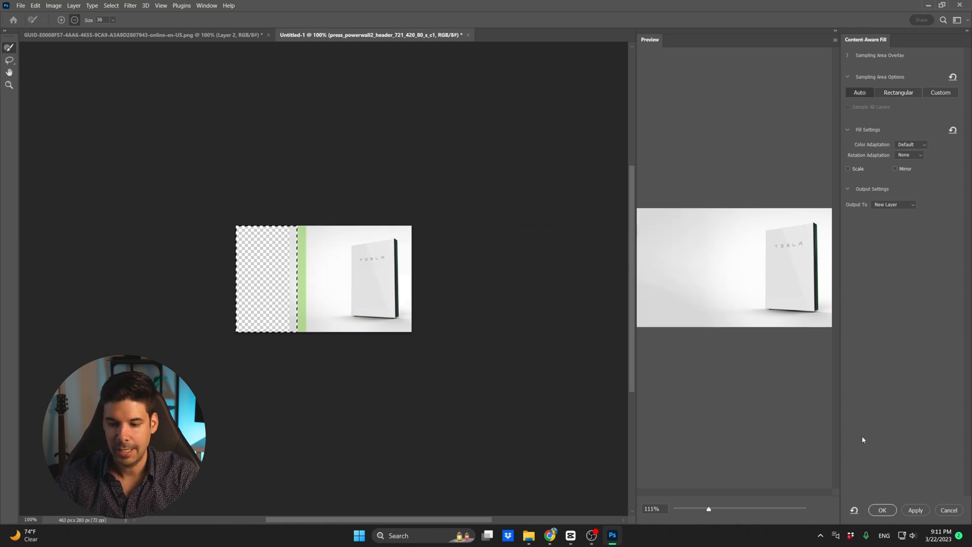
pyautogui.click(916, 510)
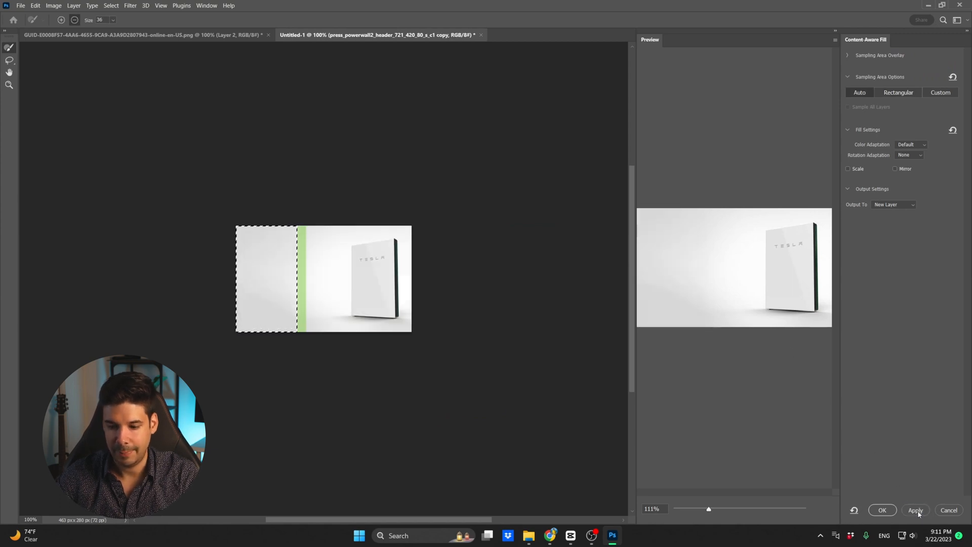
pyautogui.click(883, 510)
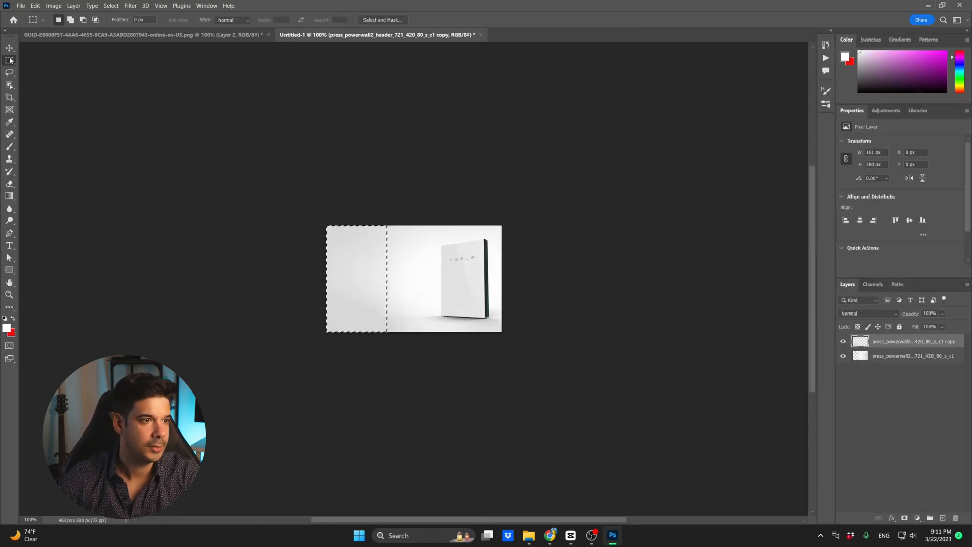
# Step: Export the extended Powerwall image with Save for Web as a maximum-quality (100) JPEG named solar-pannel
pyautogui.click(23, 6)
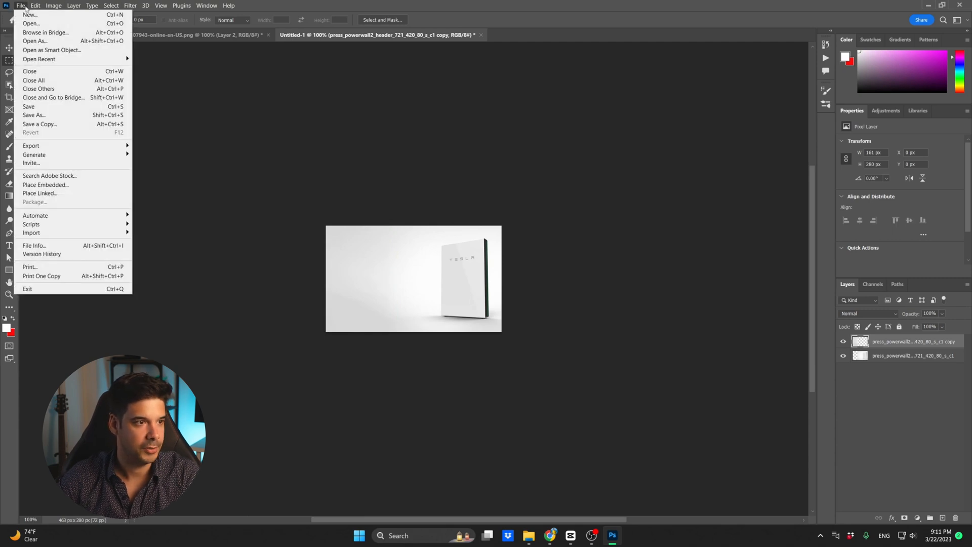
pyautogui.moveTo(53, 147)
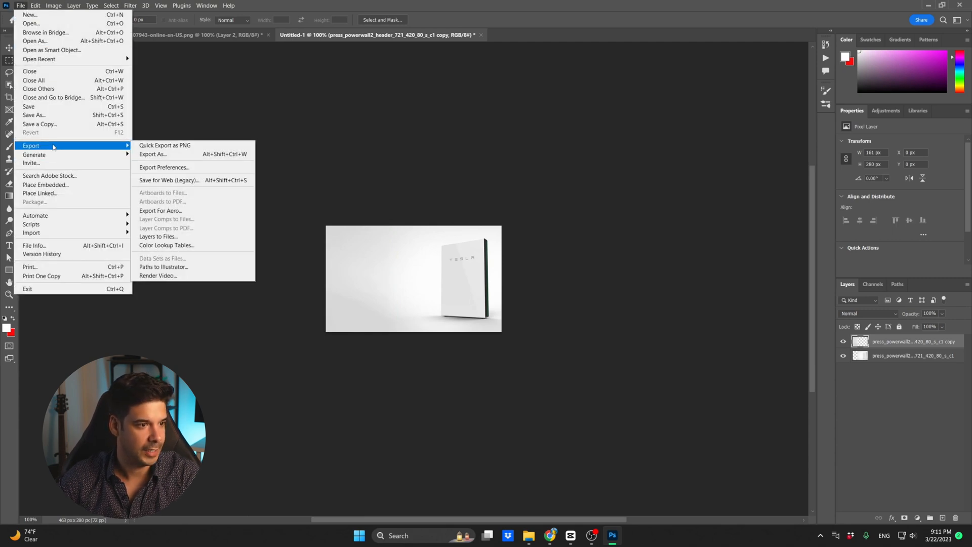
pyautogui.click(169, 180)
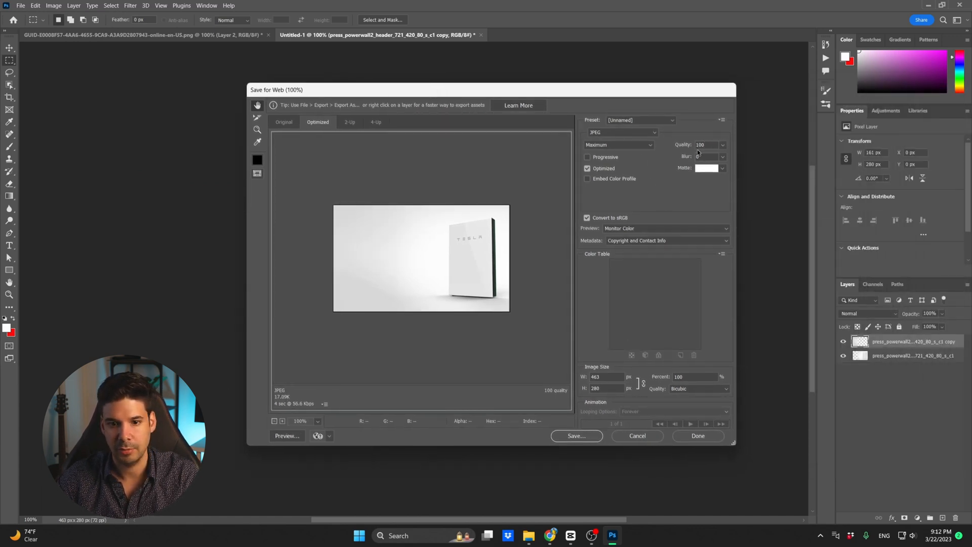
pyautogui.click(577, 436)
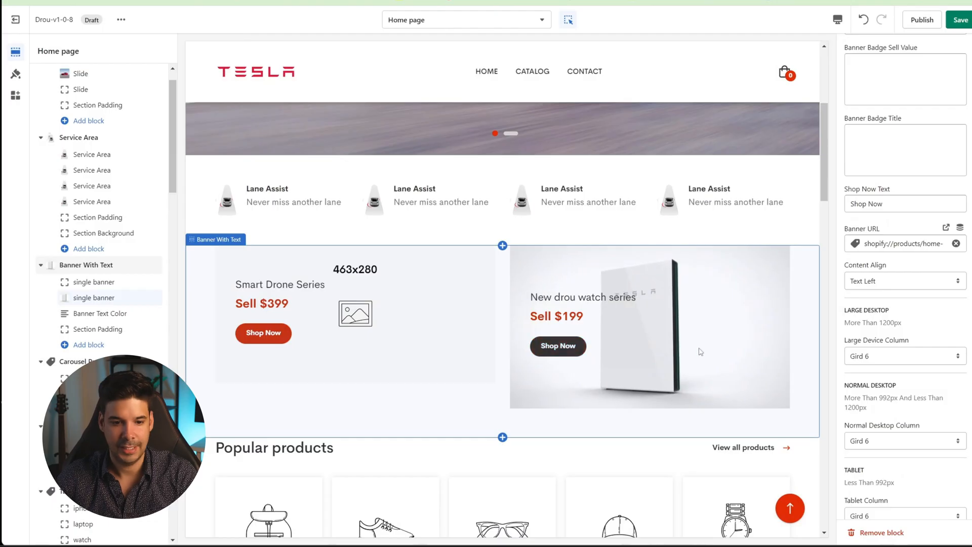
# Step: In the Shopify theme editor, replace the second single banner's image with the solar-pannel JPG
pyautogui.scroll(8, 895, 358)
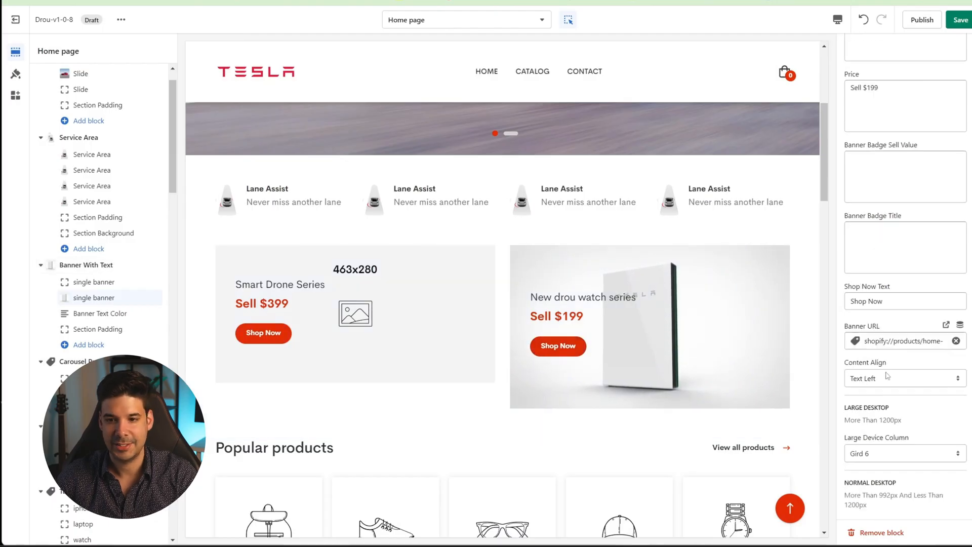
pyautogui.click(912, 213)
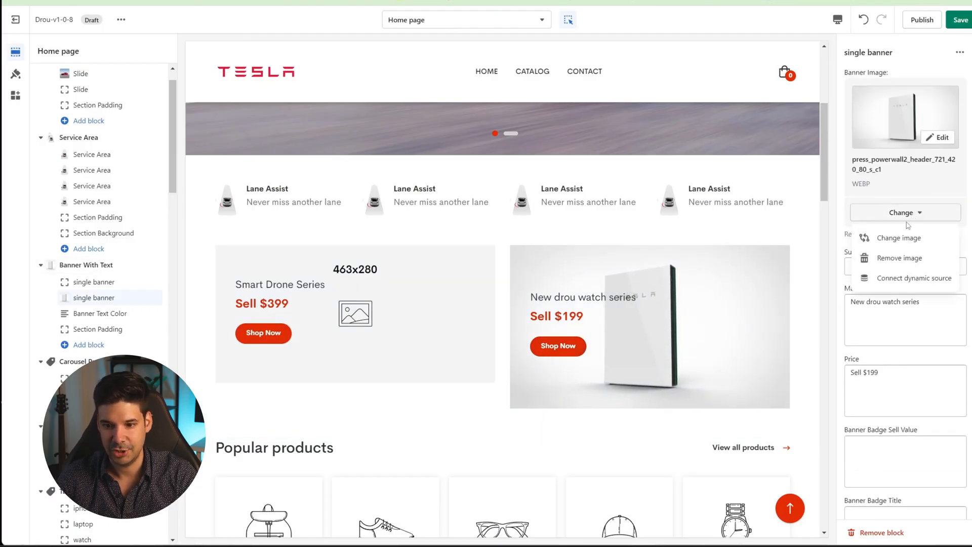
pyautogui.click(899, 236)
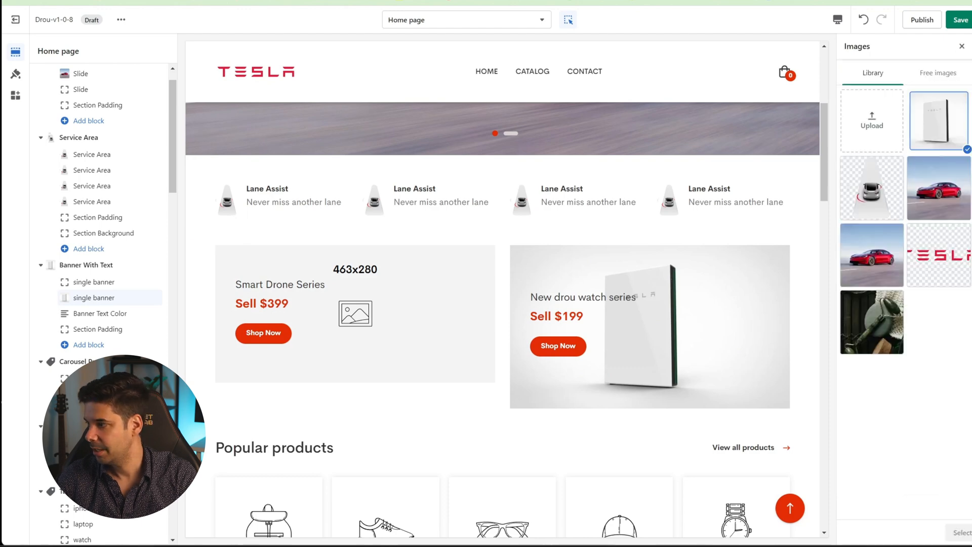
pyautogui.moveTo(971, 131); pyautogui.dragTo(863, 136)
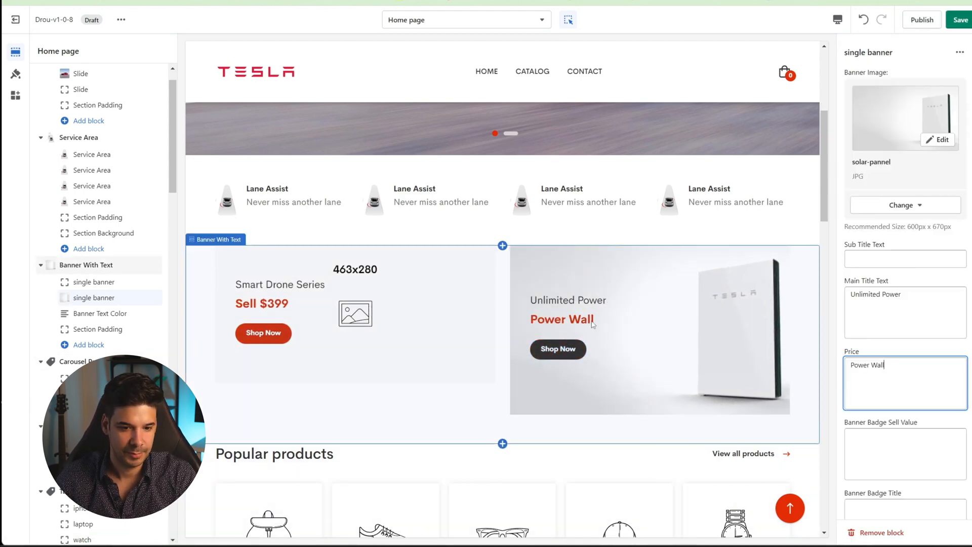
# Step: Change the second single banner's Shop Now Text to "Learn more"
pyautogui.scroll(-1, 619, 339)
pyautogui.scroll(-5, 883, 335)
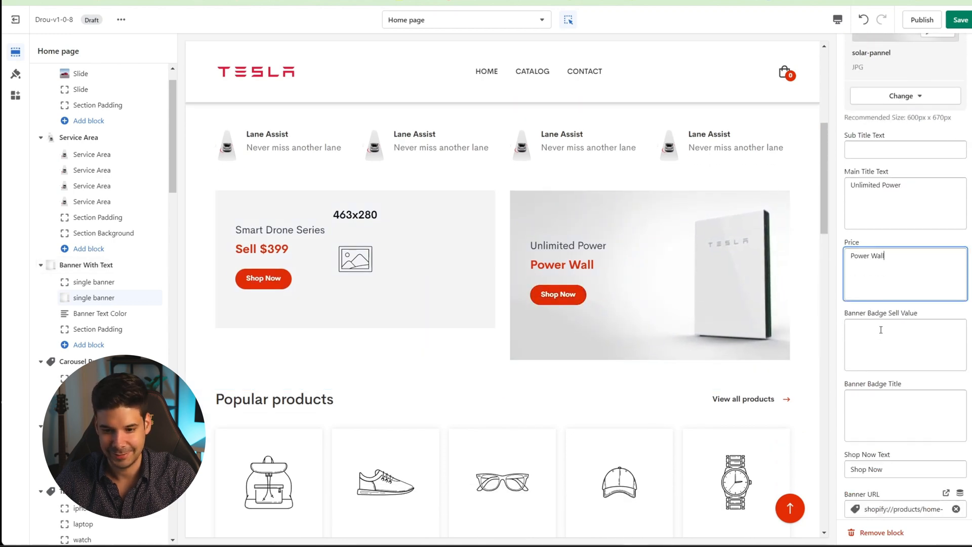
pyautogui.tripleClick(881, 305)
pyautogui.write('Learn more')
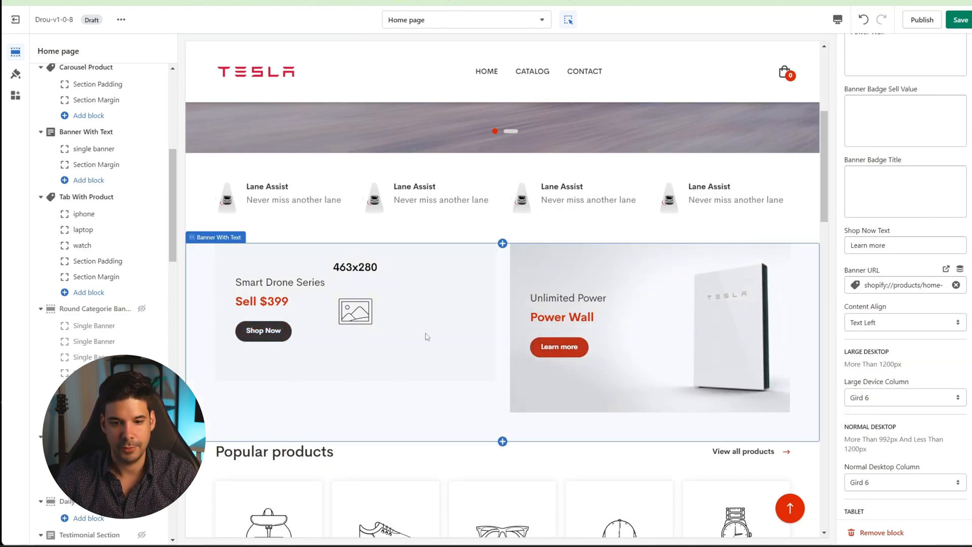
# Step: Set the collection of the Carousel Product section titled Popular products to Home page
pyautogui.scroll(-5, 332, 279)
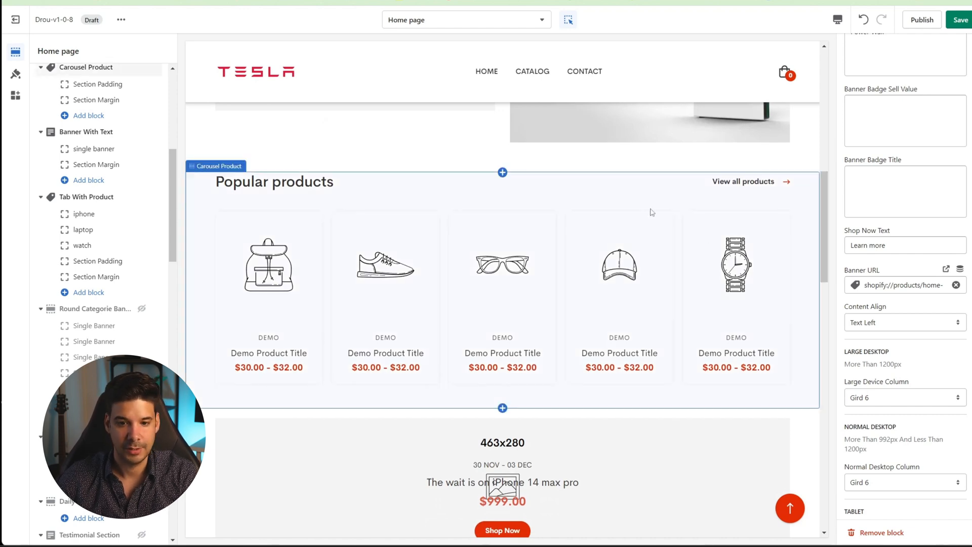
pyautogui.click(610, 201)
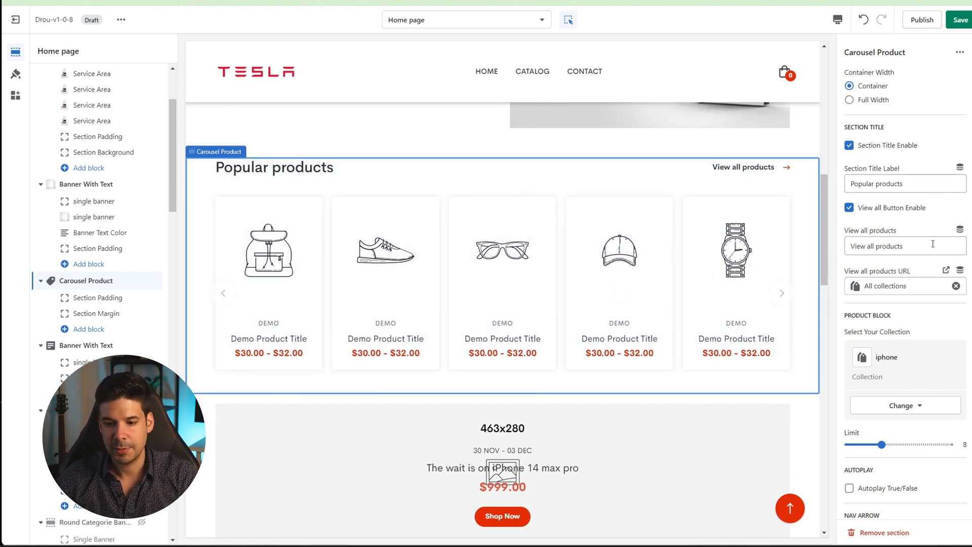
pyautogui.scroll(-1, 927, 256)
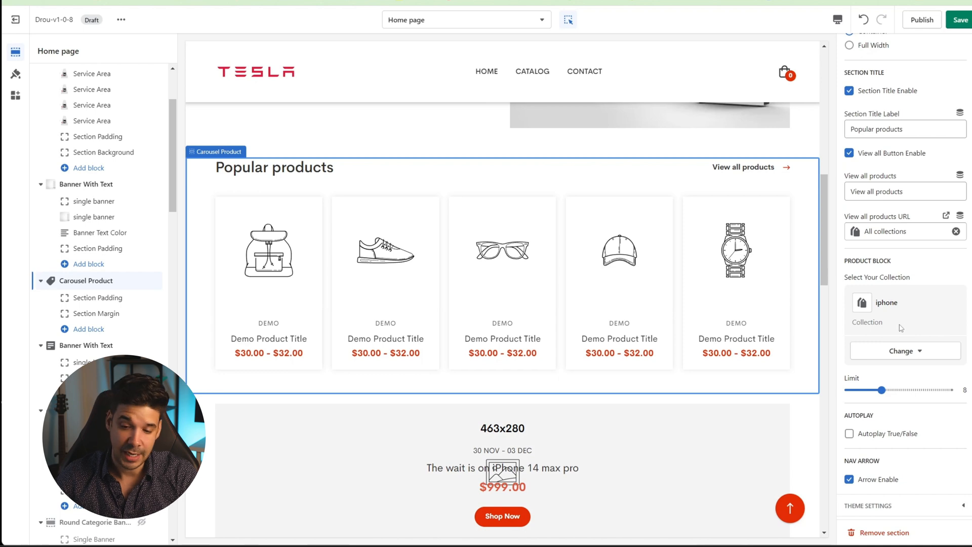
pyautogui.scroll(-1, 901, 328)
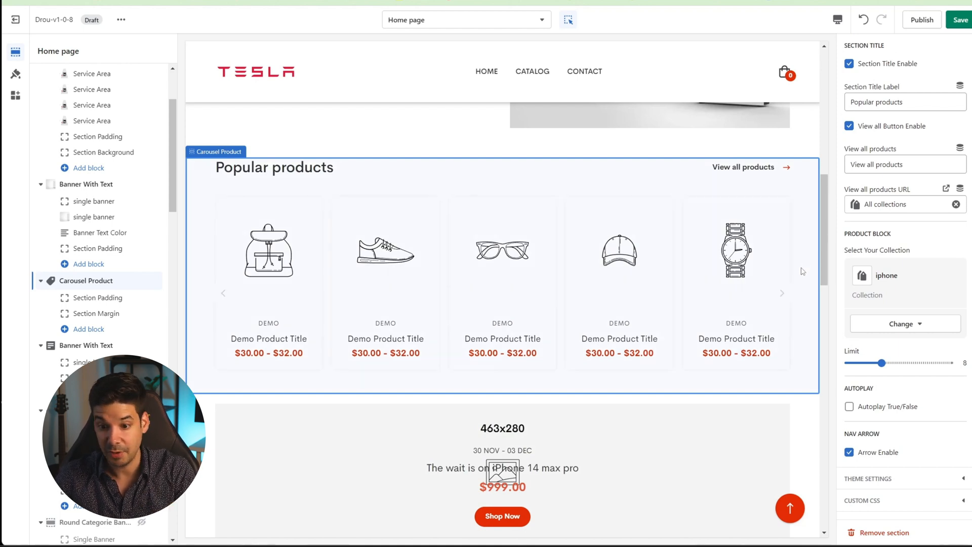
pyautogui.click(920, 325)
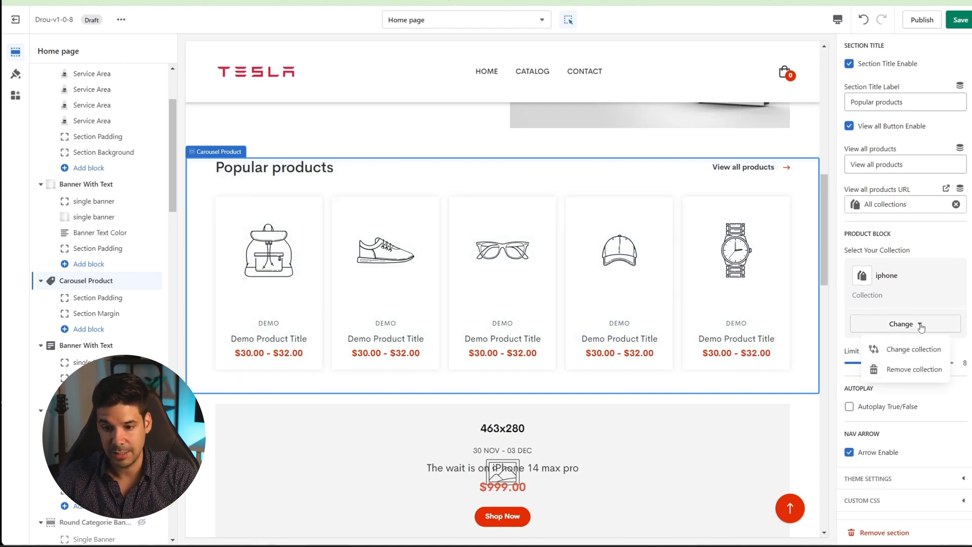
pyautogui.click(921, 349)
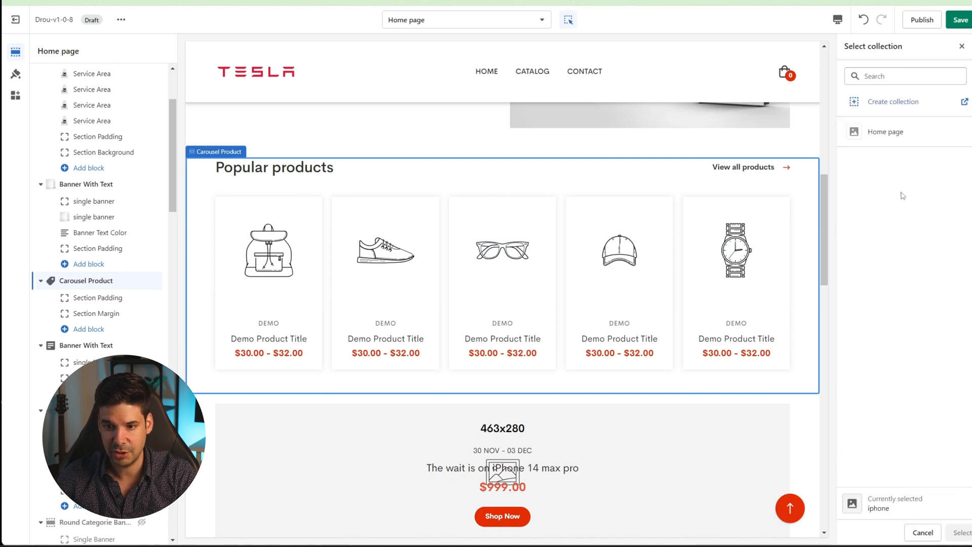
pyautogui.click(881, 133)
pyautogui.click(961, 532)
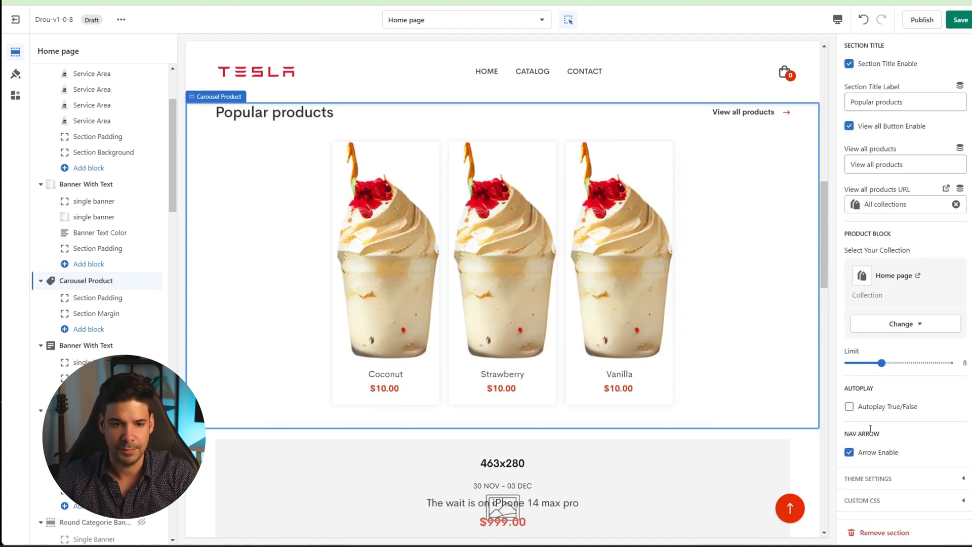
# Step: Check the product carousel in the page preview and remove the collection assigned to the Carousel Product section
pyautogui.scroll(2, 526, 324)
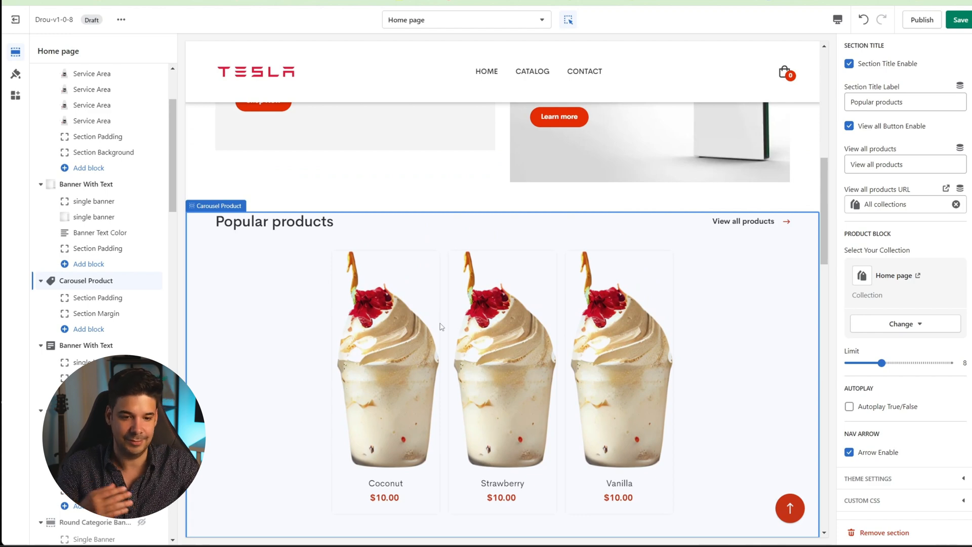
pyautogui.scroll(4, 440, 326)
pyautogui.scroll(-4, 557, 395)
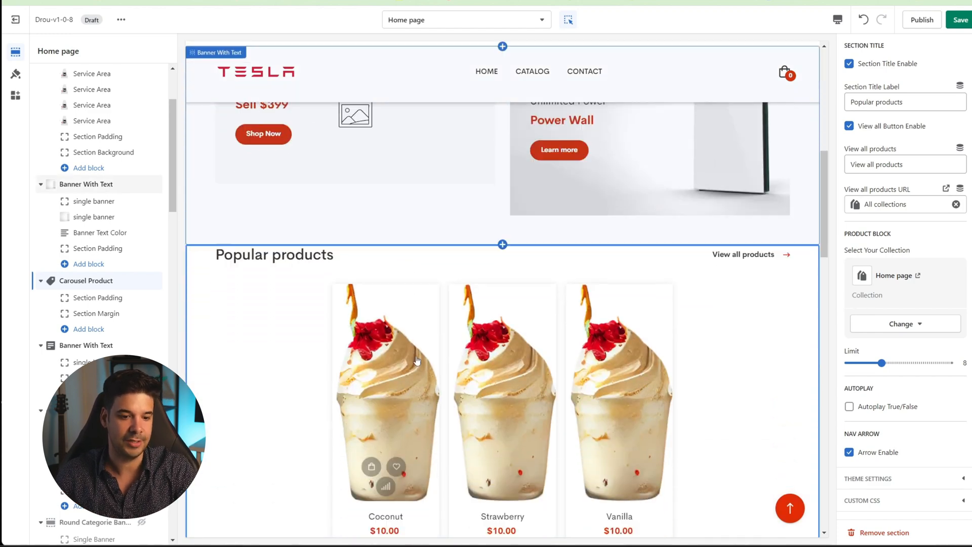
pyautogui.scroll(-1, 487, 355)
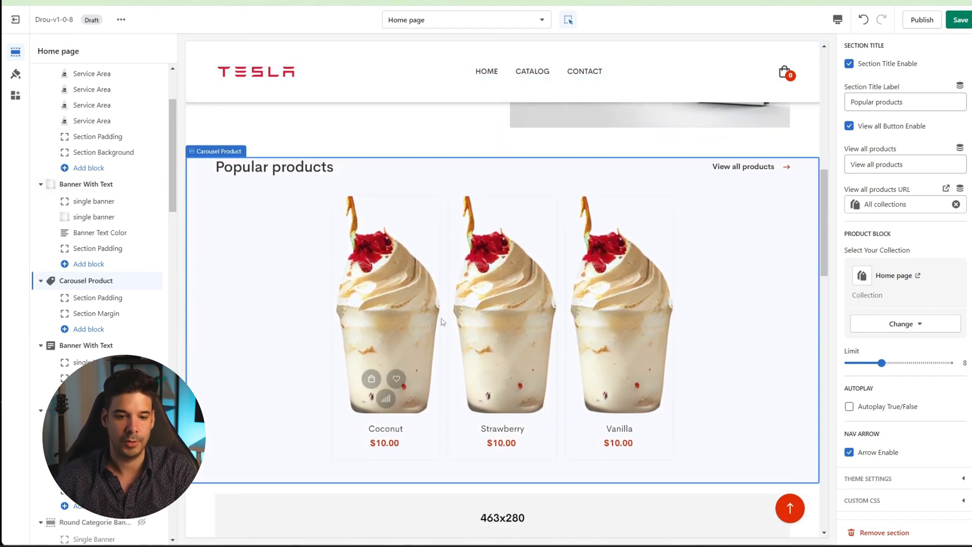
pyautogui.scroll(-2, 444, 321)
pyautogui.click(907, 406)
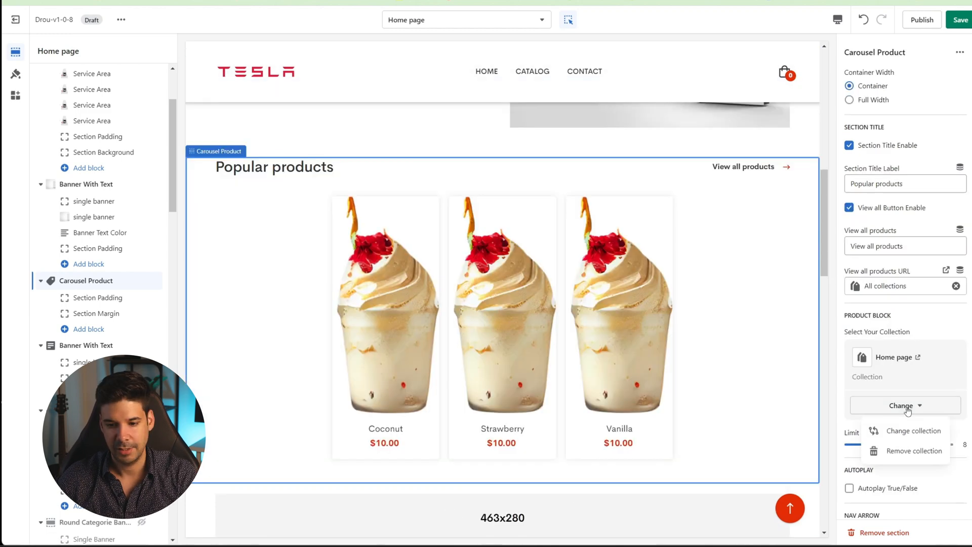
pyautogui.click(914, 451)
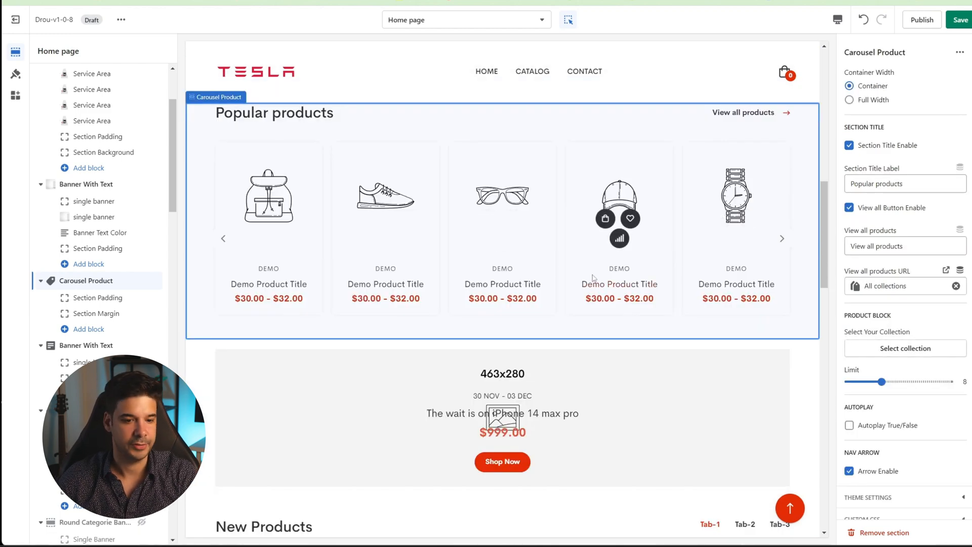
# Step: Look at the Banner With Text section below the product carousel and open the settings of its single banner
pyautogui.scroll(-1, 357, 269)
pyautogui.scroll(-1, 357, 269)
pyautogui.click(199, 294)
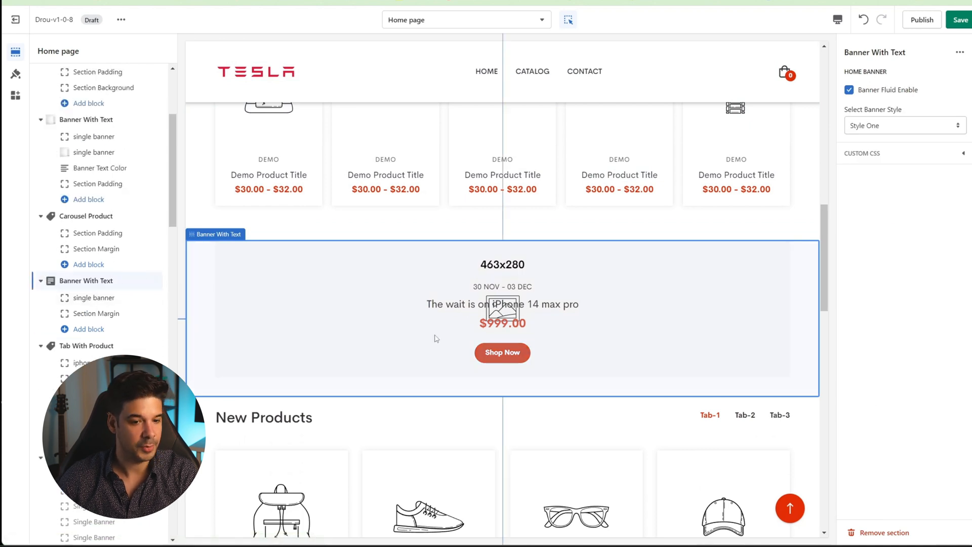
pyautogui.click(107, 303)
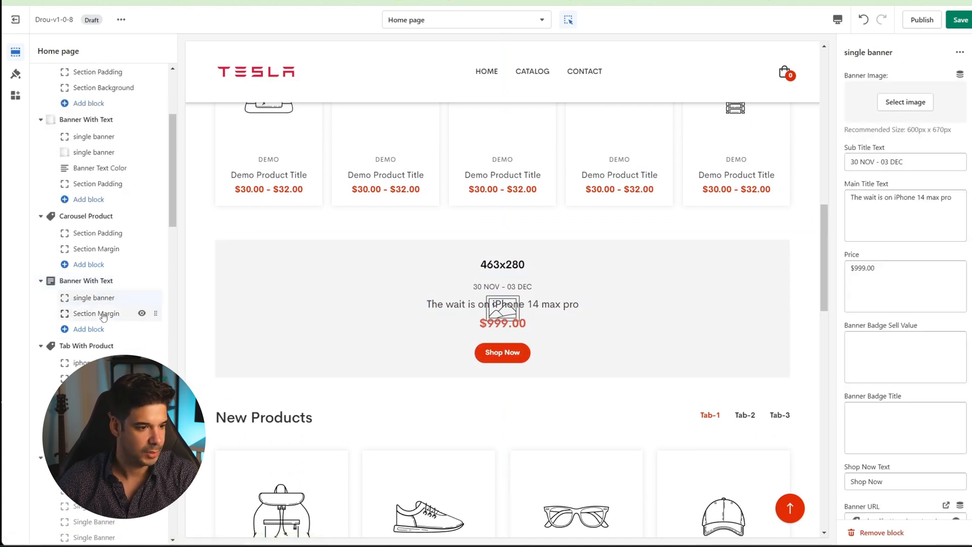
pyautogui.click(103, 314)
pyautogui.click(98, 303)
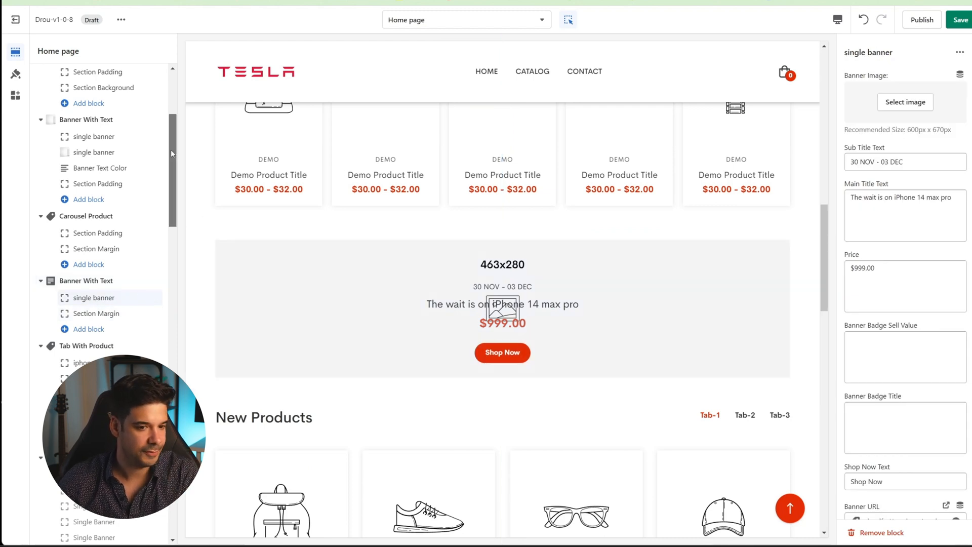
# Step: Add a Video Banner section at the end of the home page's sections, finding it by searching for "video"
pyautogui.moveTo(171, 150); pyautogui.dragTo(116, 469)
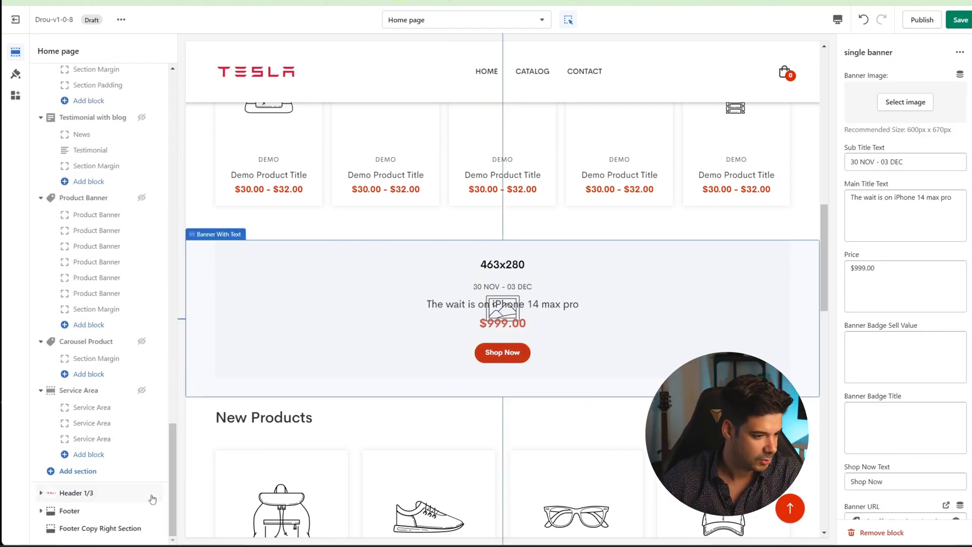
pyautogui.click(51, 474)
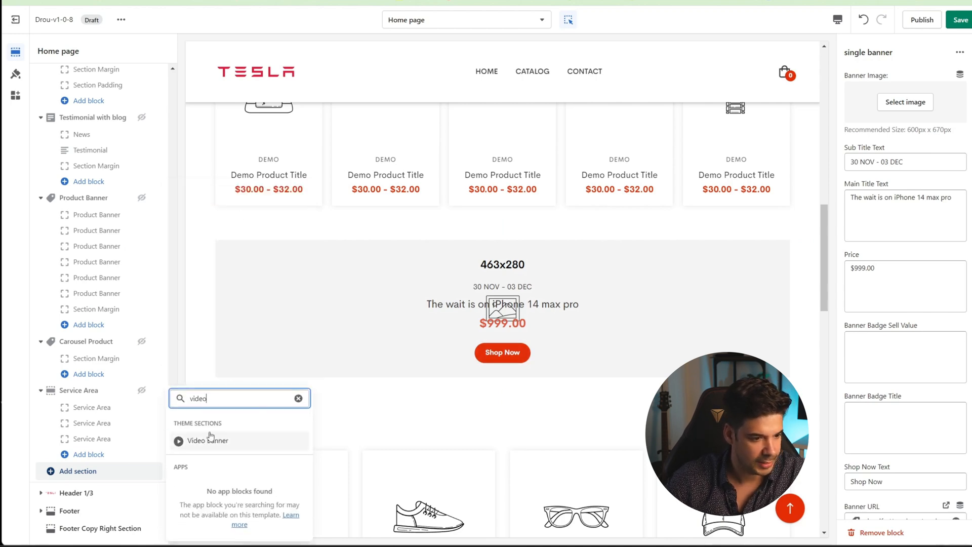
pyautogui.click(192, 442)
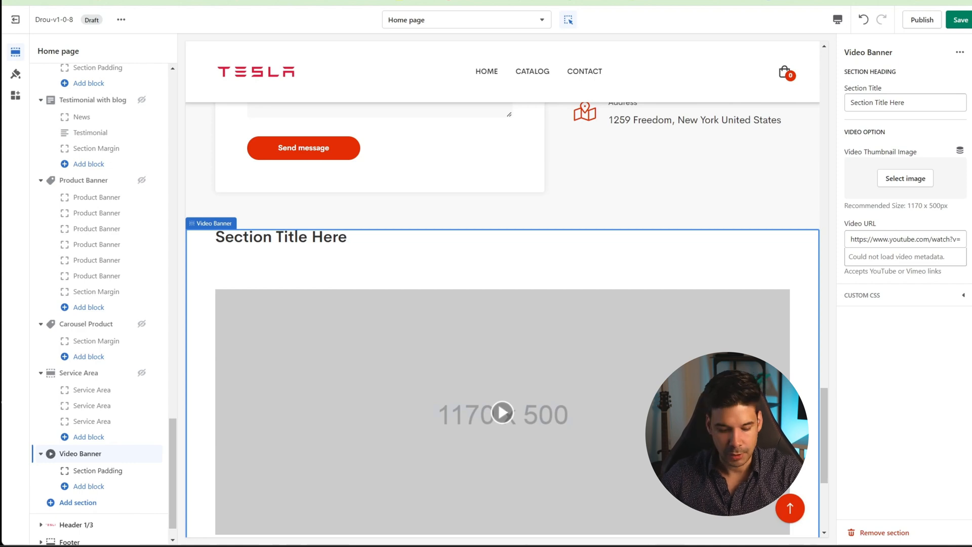
pyautogui.tripleClick(895, 239)
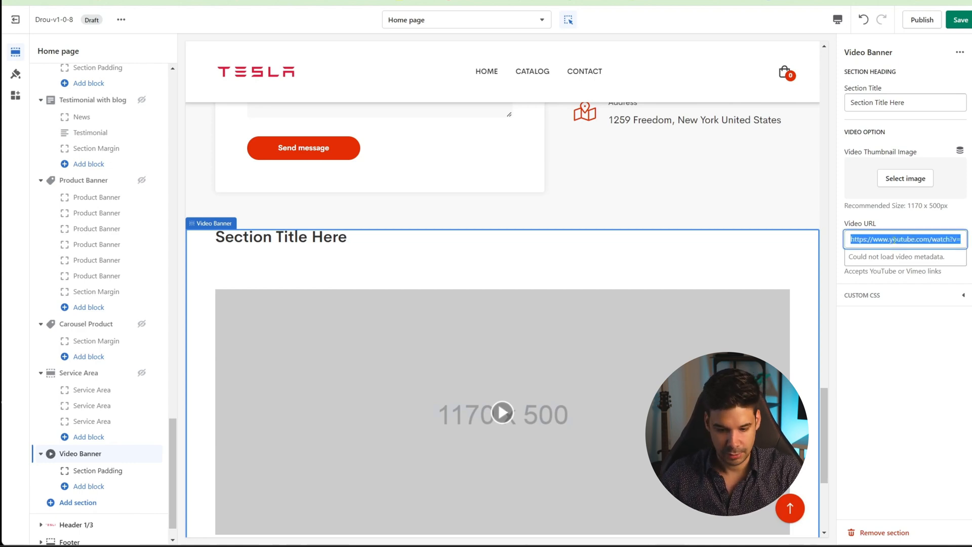
pyautogui.write('https://youtu.be/ijcAwrWMi0g')
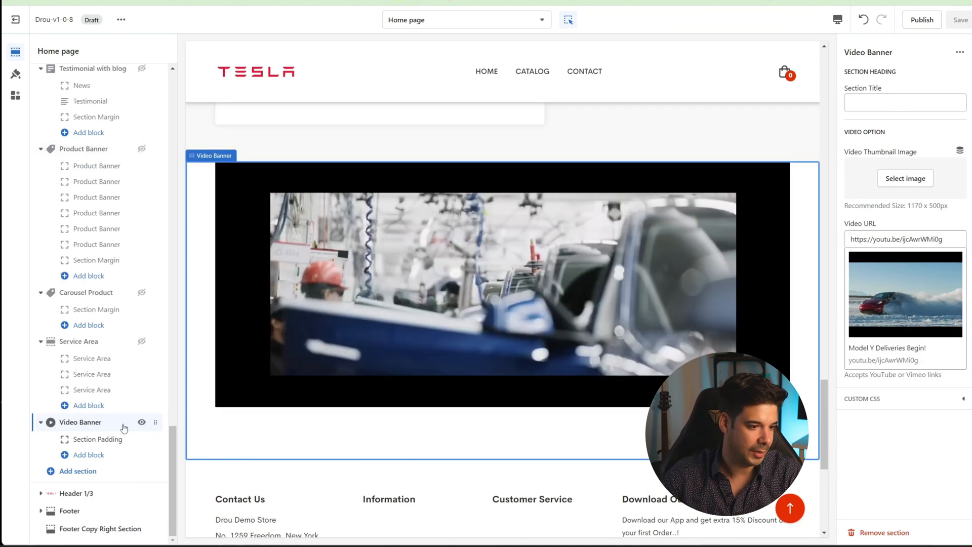
pyautogui.moveTo(155, 423); pyautogui.dragTo(112, 398)
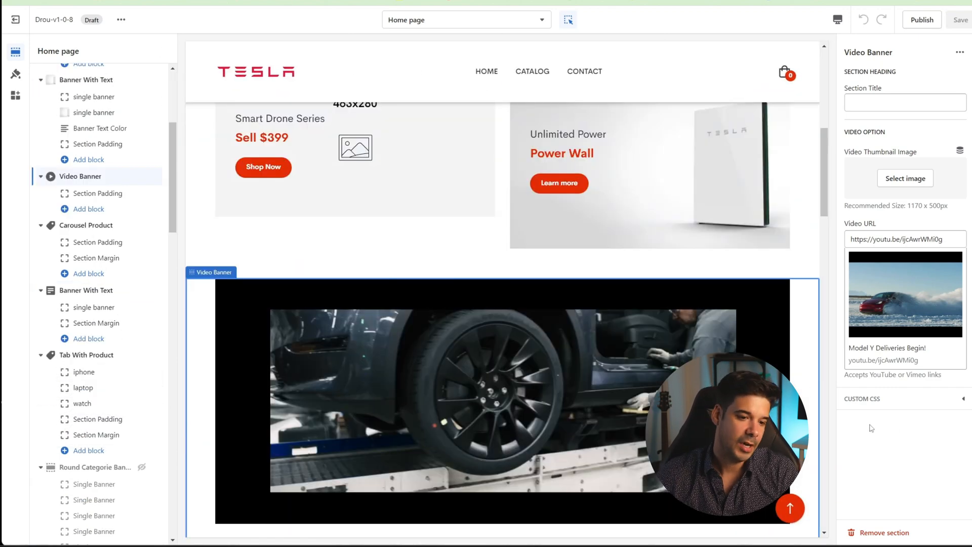
# Step: Review the home page's hero slide, service area and banners in the editor preview and in the full-page store view
pyautogui.scroll(3, 779, 350)
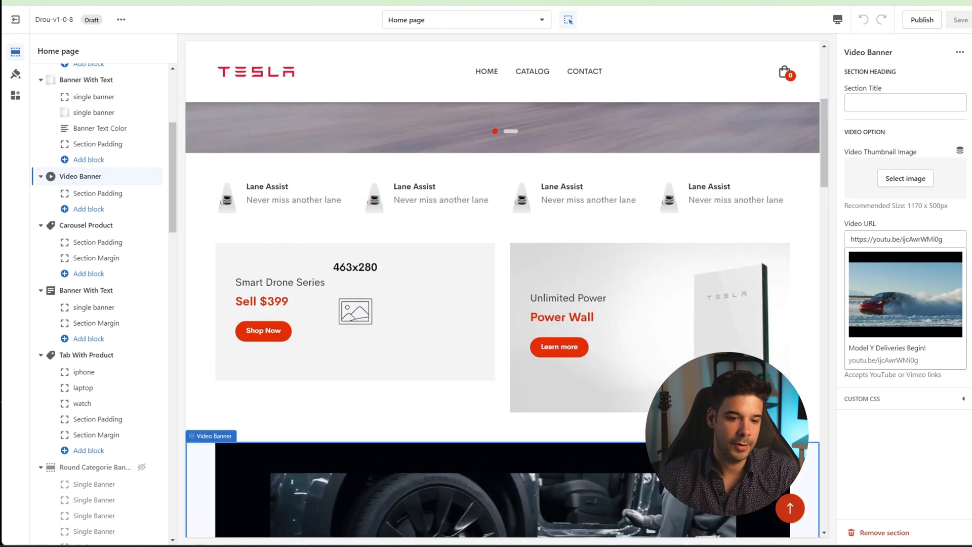
pyautogui.scroll(2, 780, 351)
pyautogui.scroll(3, 779, 351)
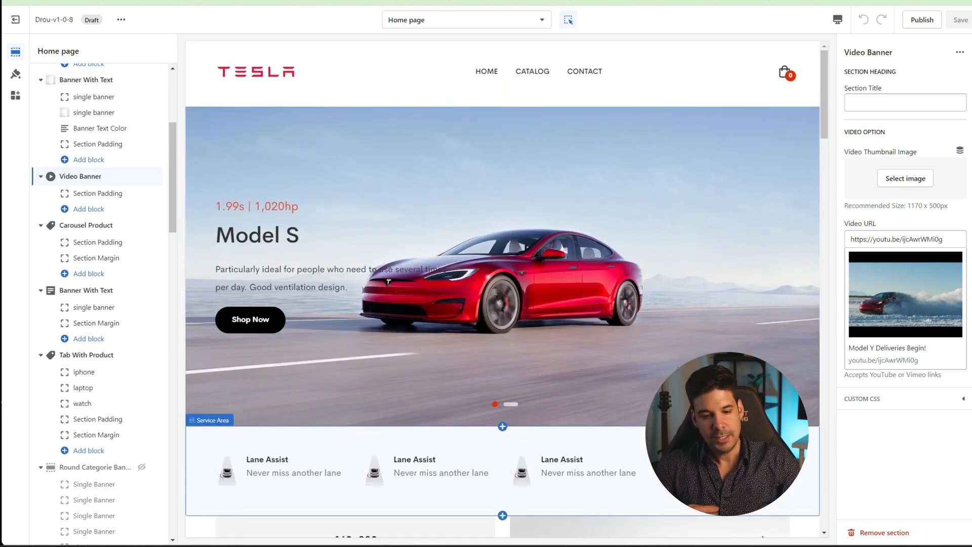
pyautogui.scroll(-1, 651, 320)
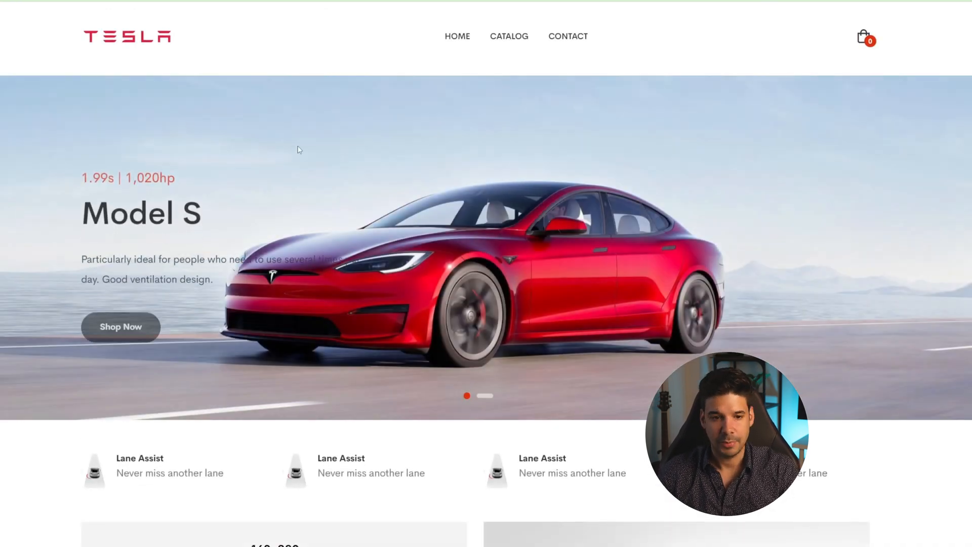
pyautogui.scroll(-3, 458, 269)
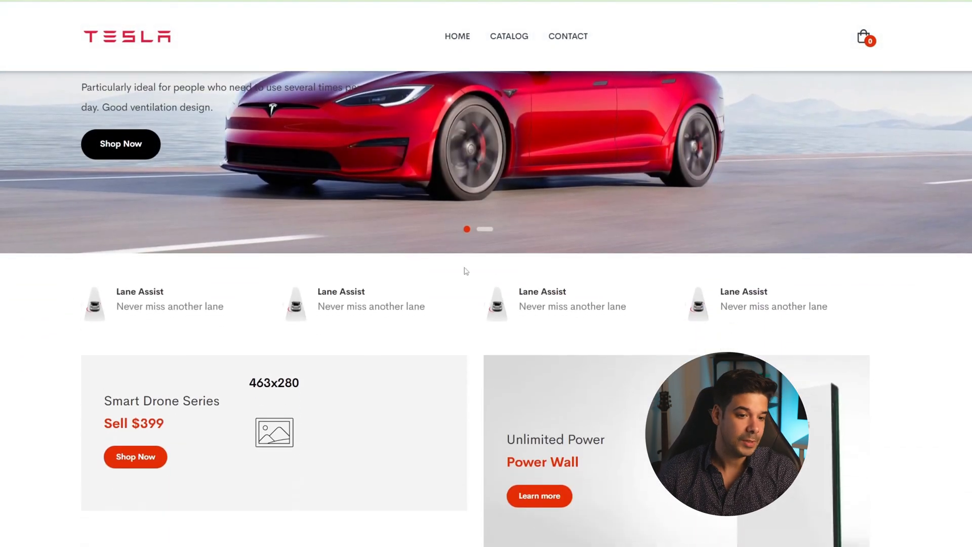
pyautogui.scroll(2, 548, 278)
pyautogui.scroll(2, 548, 278)
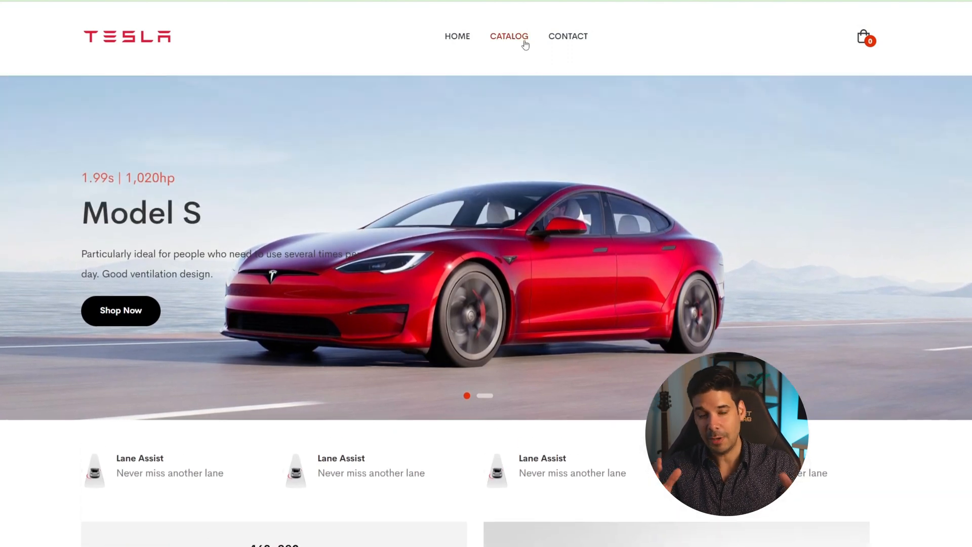